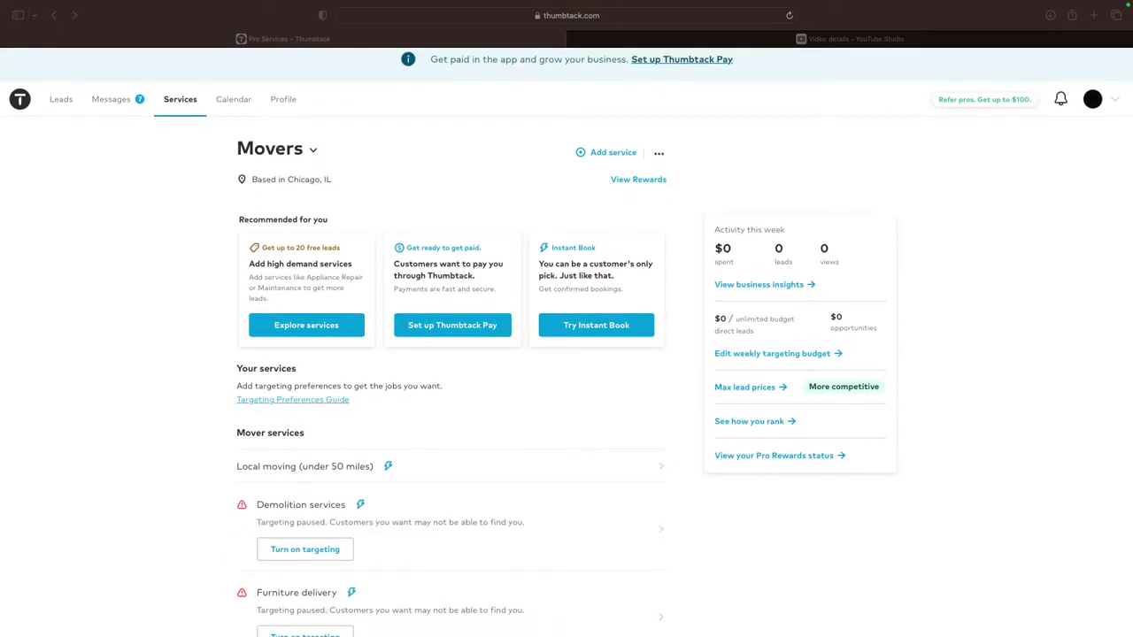
Step: Look over the list of mover services and open the settings for Local moving (under 50 miles)
scroll(566, 343, "down", 1)
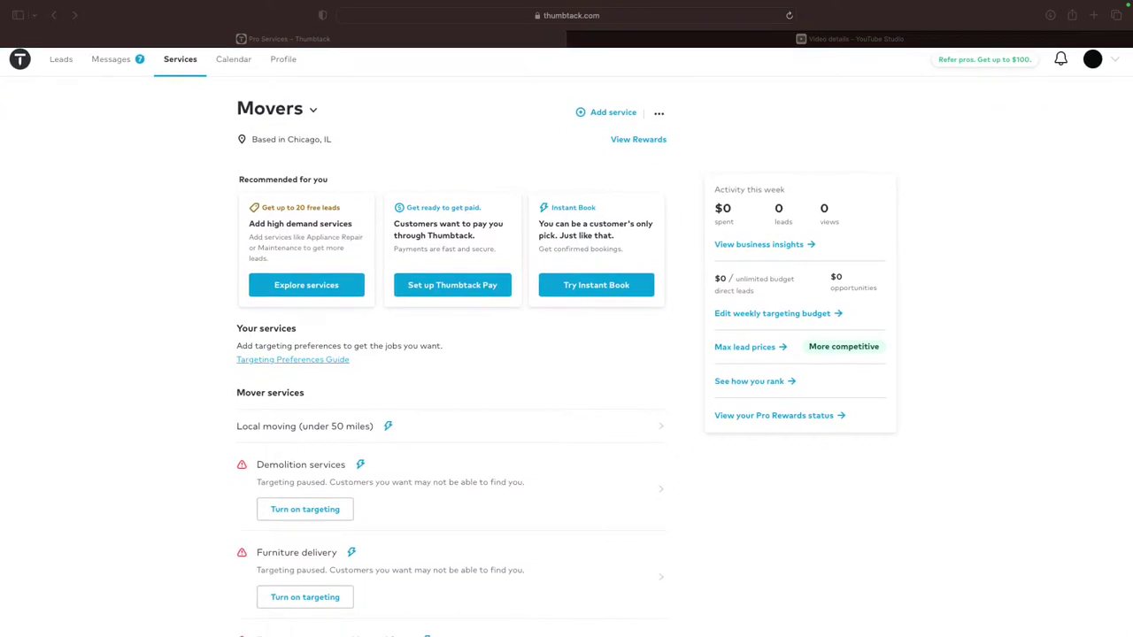
scroll(566, 343, "up", 1)
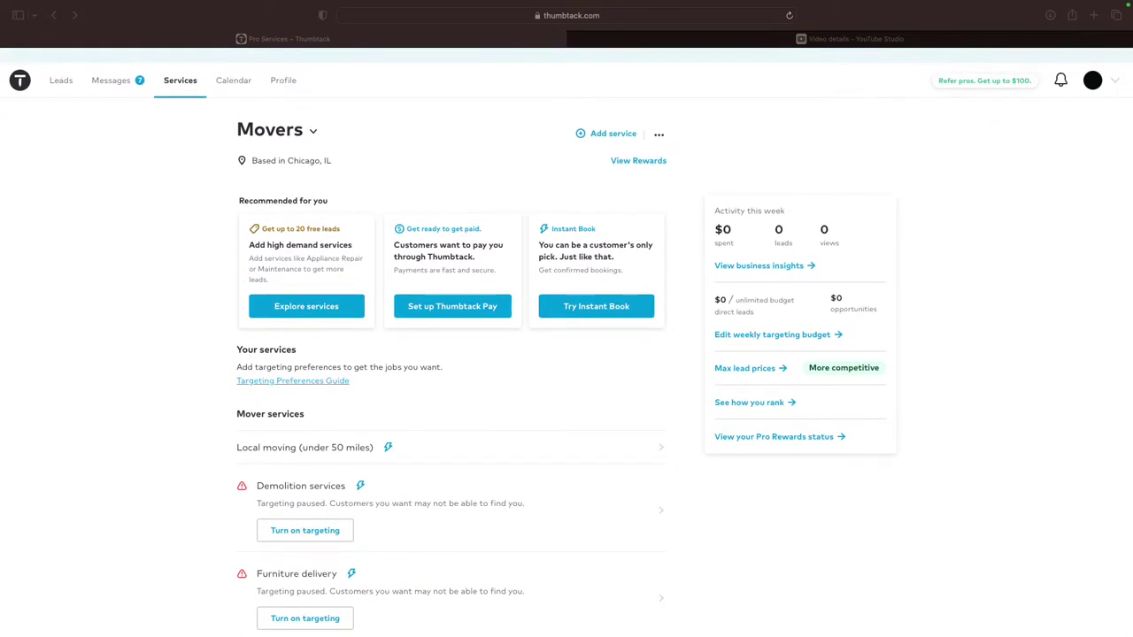
scroll(566, 344, "down", 1)
scroll(566, 344, "down", 3)
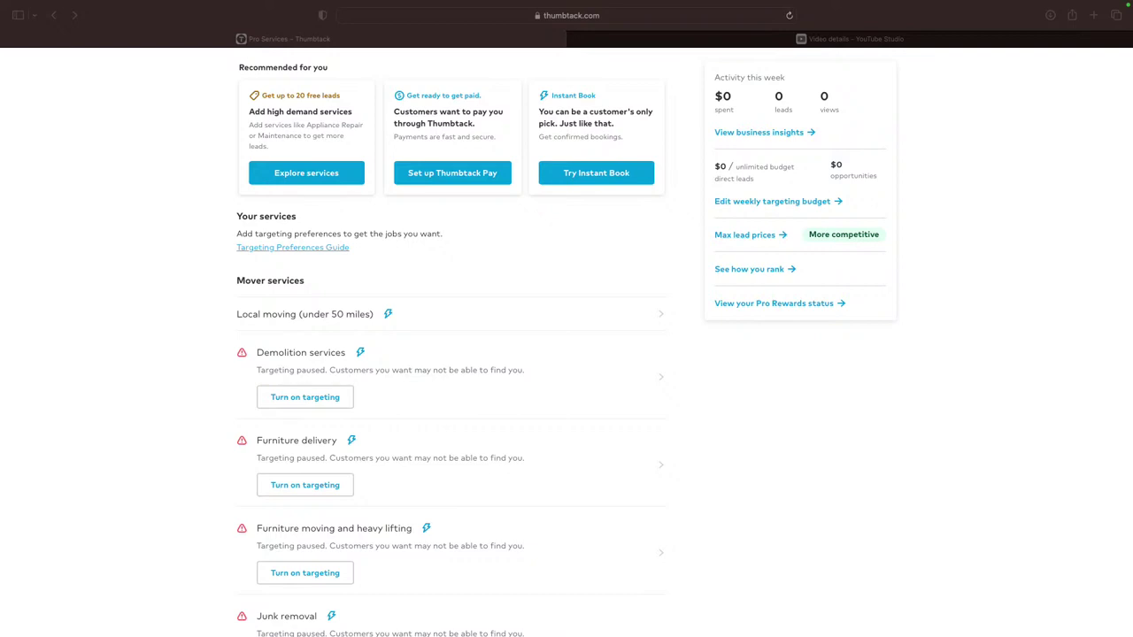
scroll(566, 343, "down", 6)
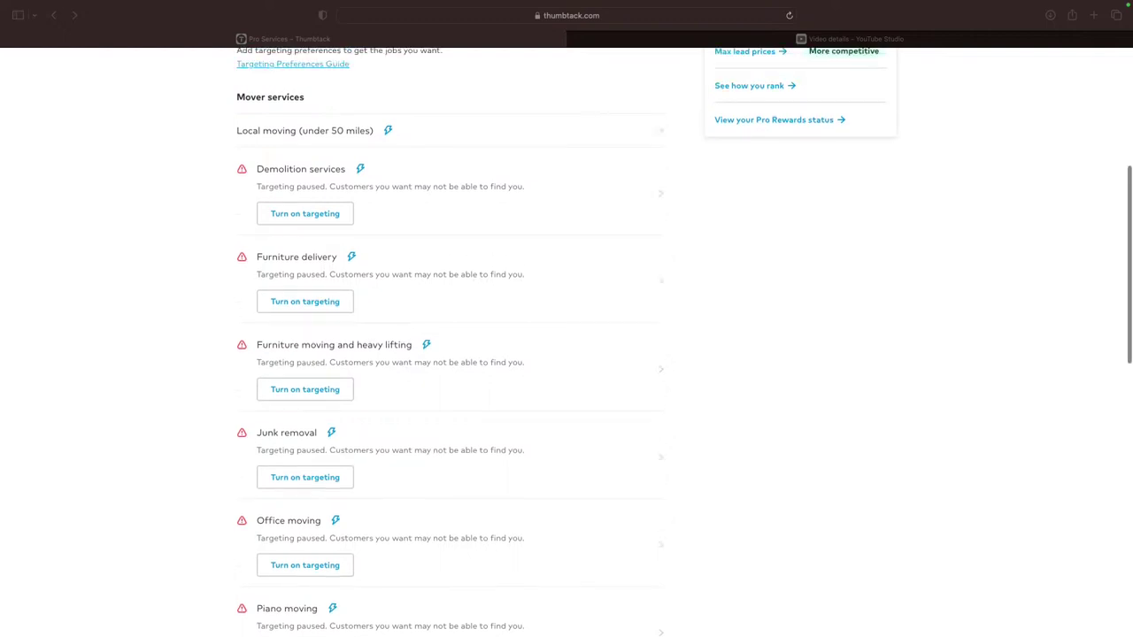
scroll(567, 354, "up", 1)
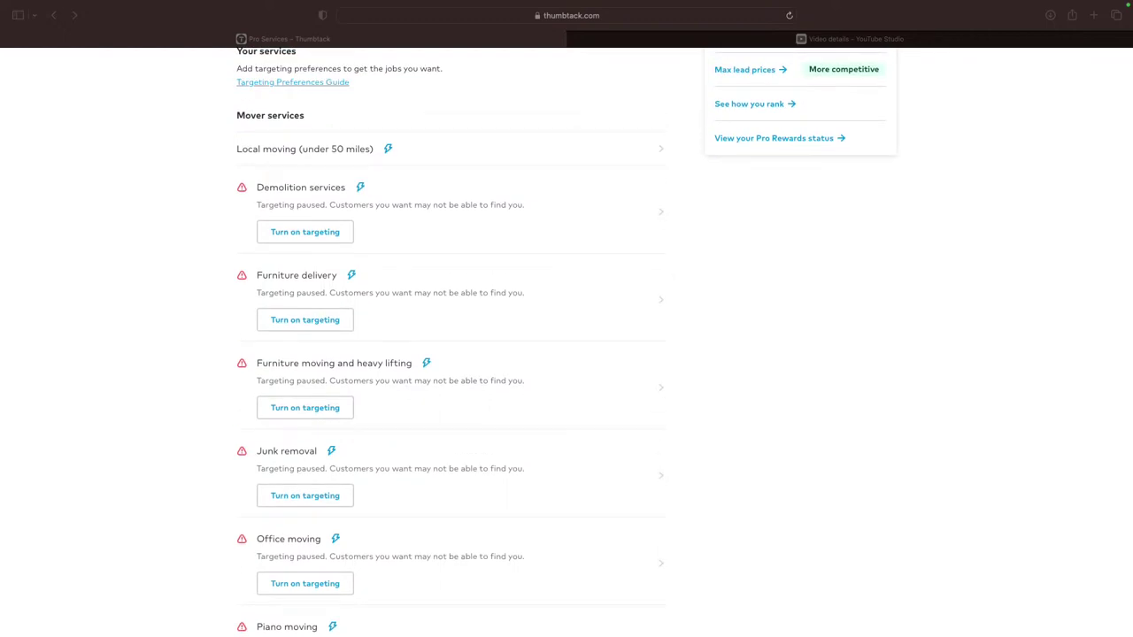
scroll(452, 354, "up", 1)
left_click(288, 164)
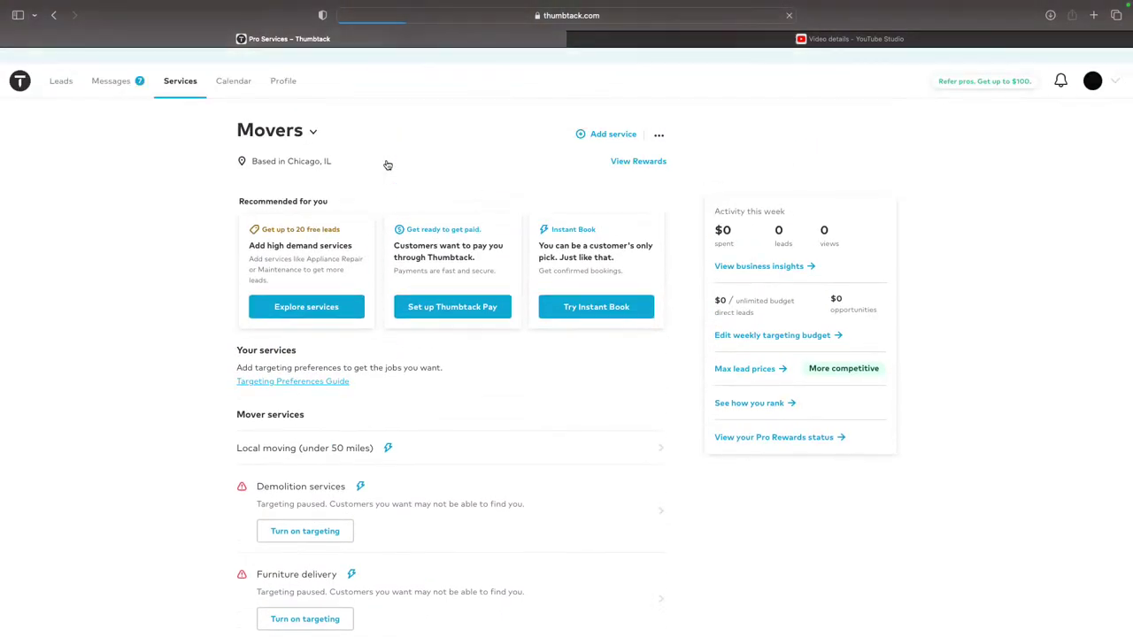
Step: Review the Local Moving activity options and open the pricing for what customers pay
scroll(391, 171, "down", 1)
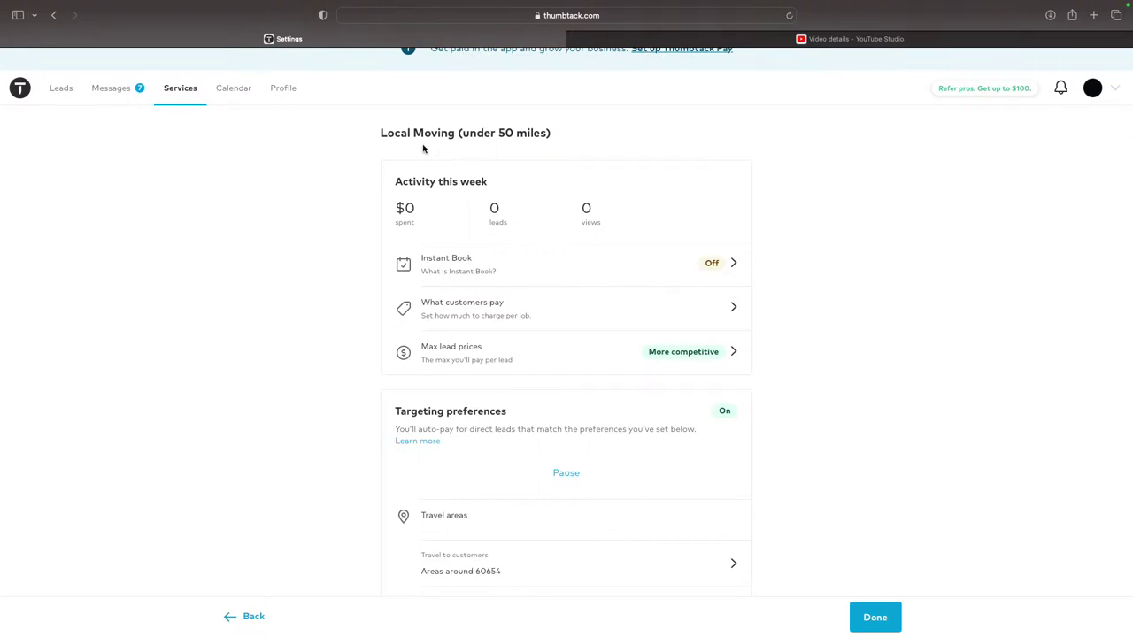
scroll(447, 140, "up", 1)
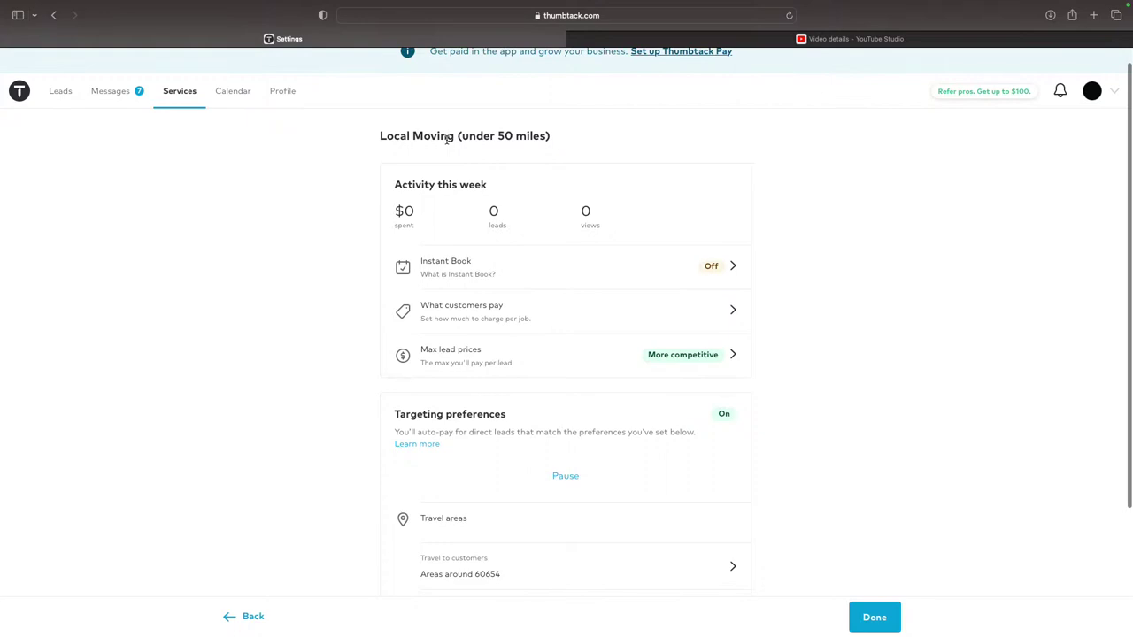
scroll(447, 140, "down", 1)
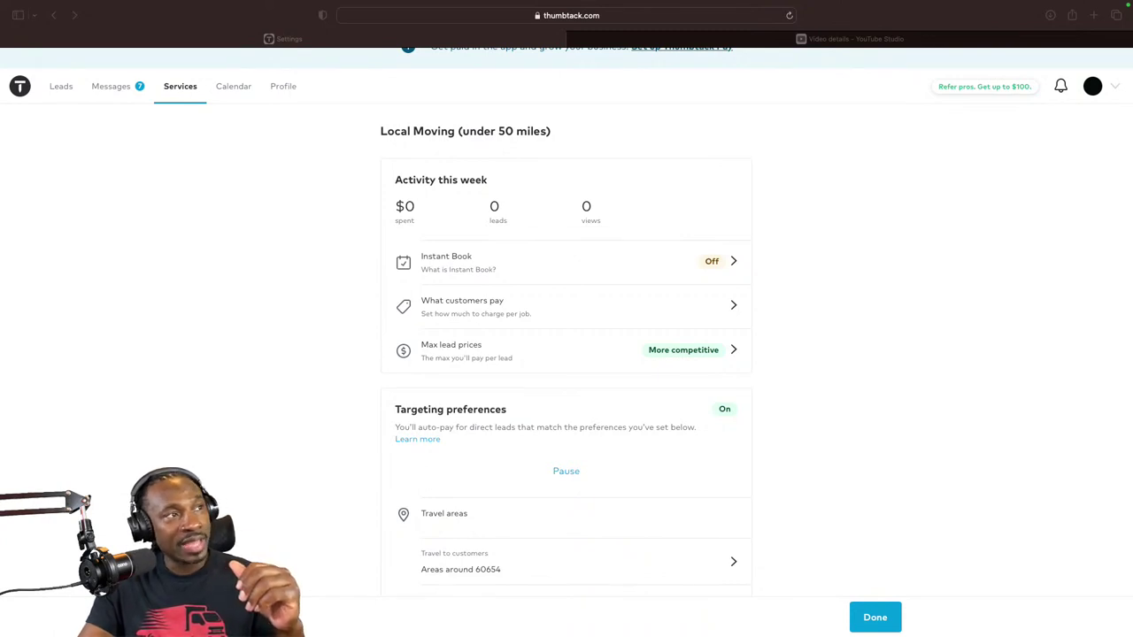
left_click(404, 309)
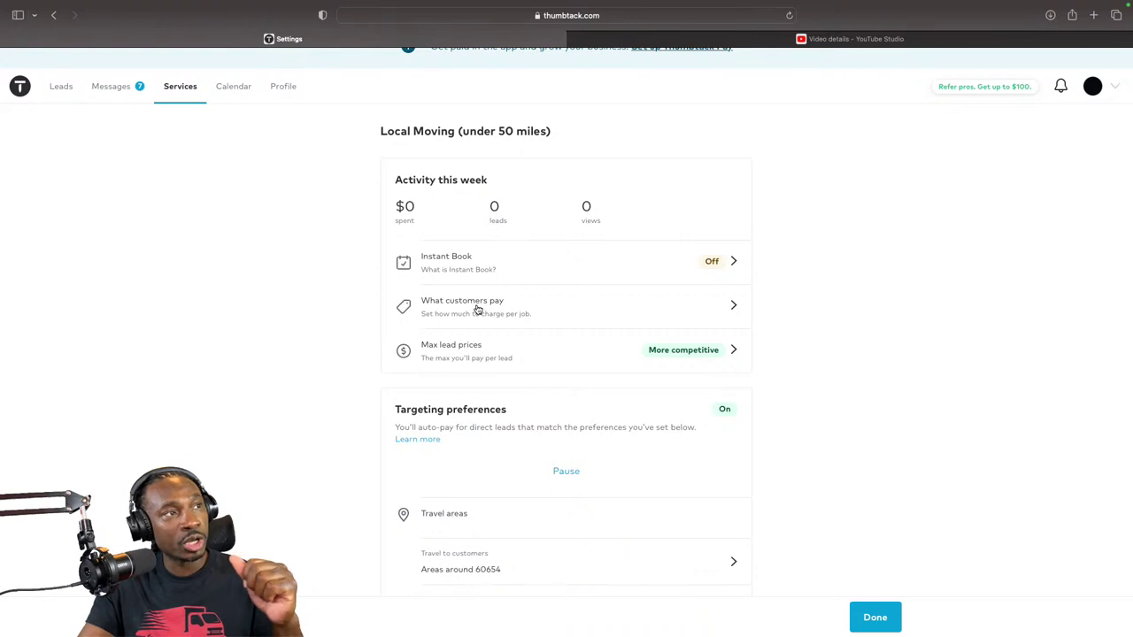
left_click(476, 308)
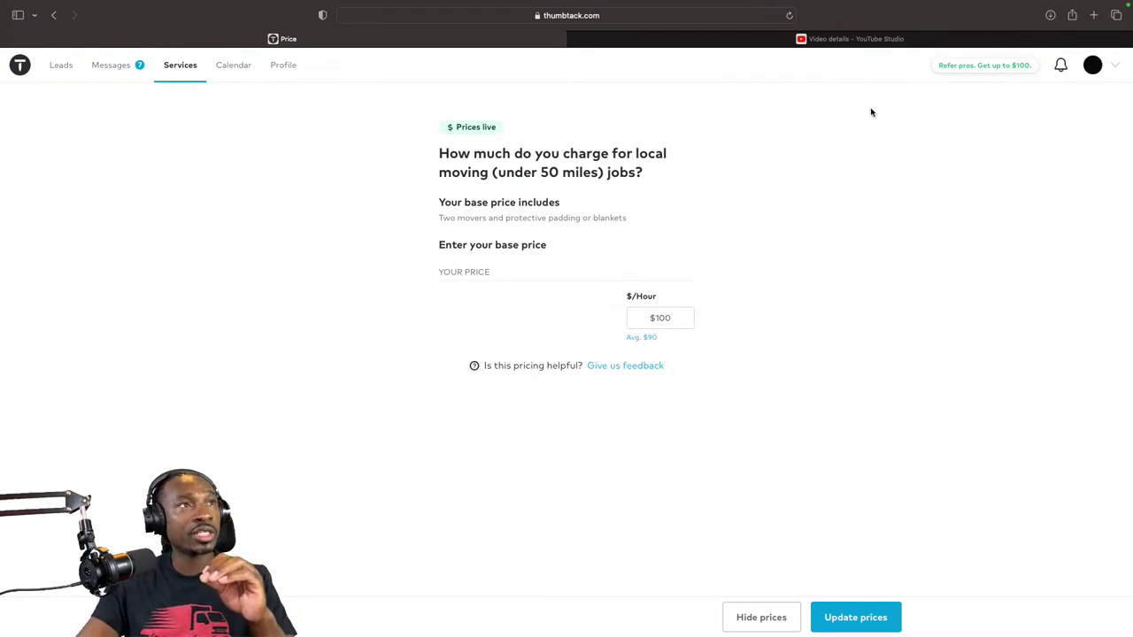
Step: Close the YouTube Studio page, open an empty tab in its place, and return to the Thumbtack price page
left_click(715, 42)
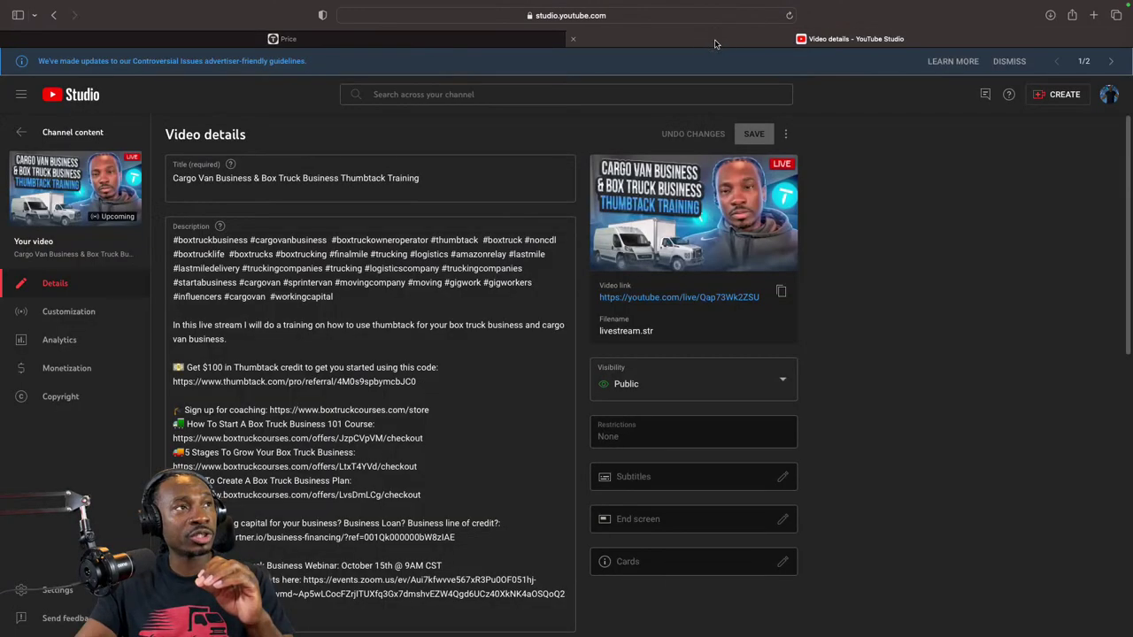
left_click(573, 40)
left_click(1095, 16)
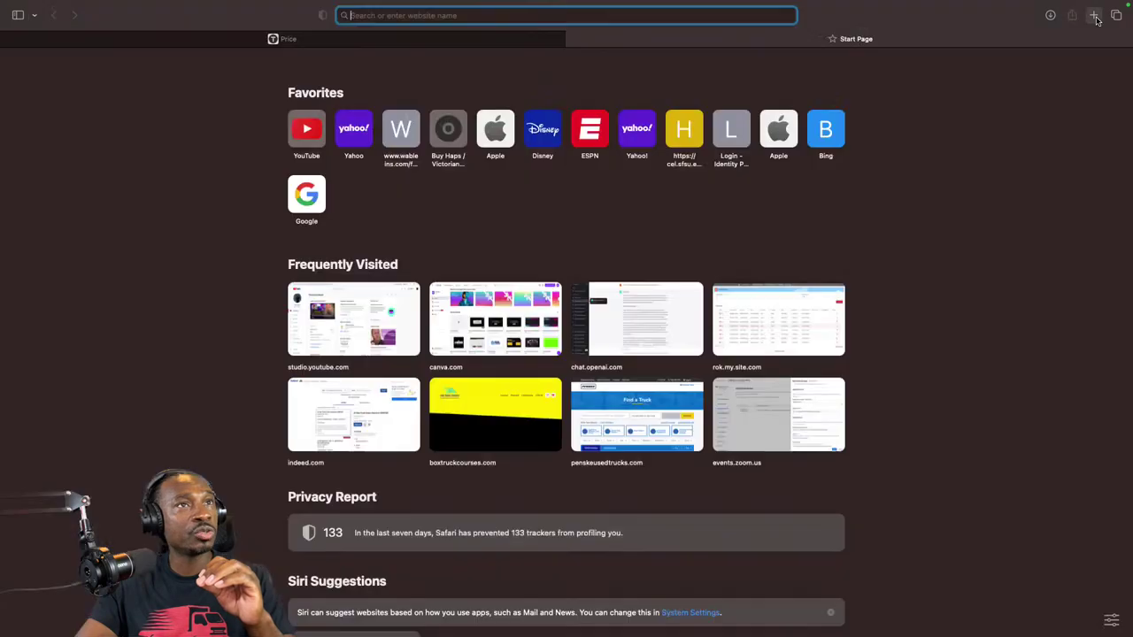
left_click(537, 45)
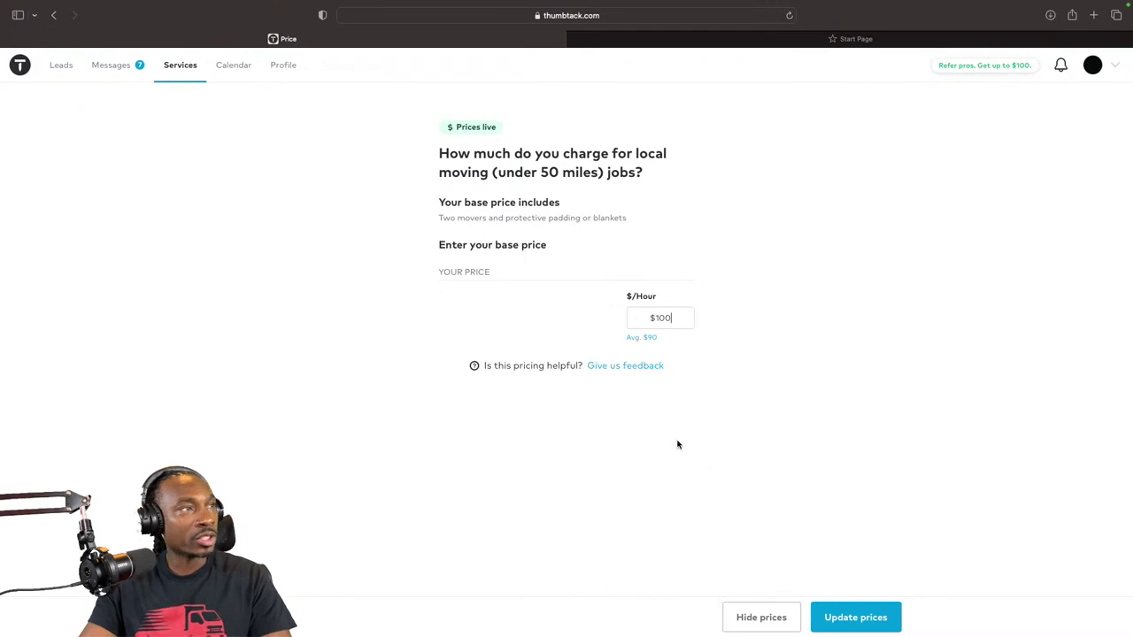
Step: Leave the price page without updating it and open the max lead prices for Local Moving
left_click(53, 15)
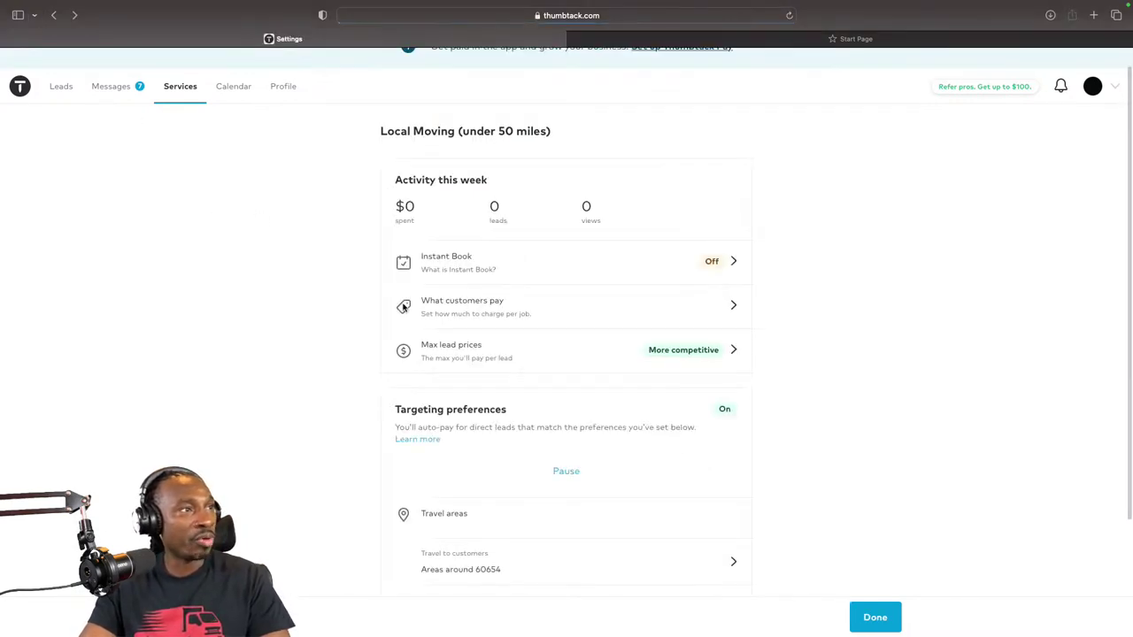
scroll(433, 319, "down", 1)
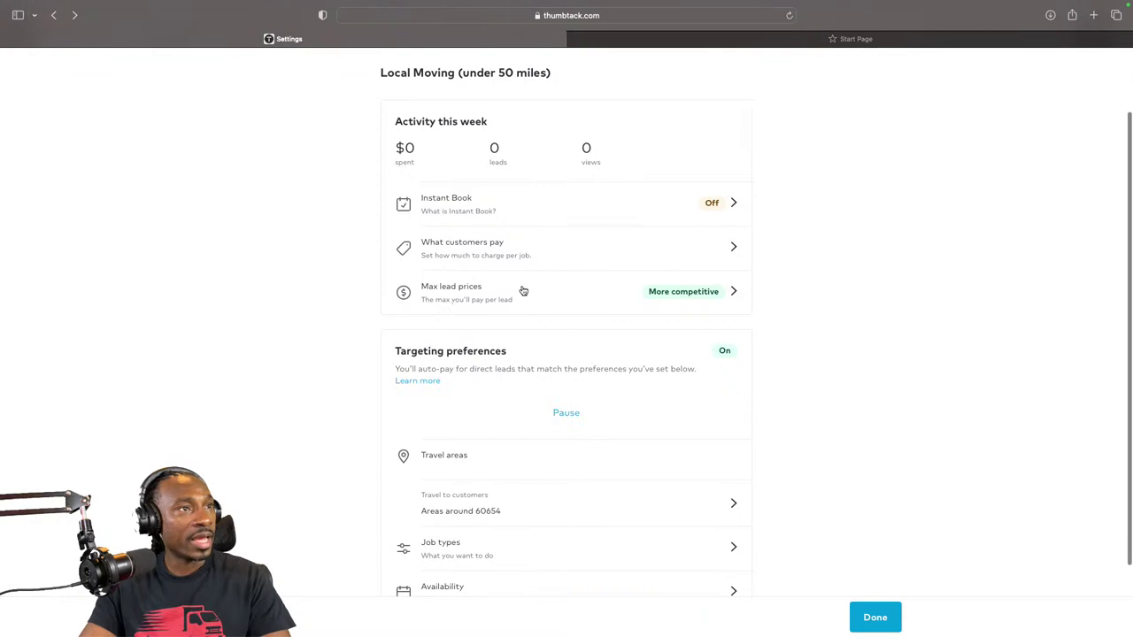
left_click(468, 300)
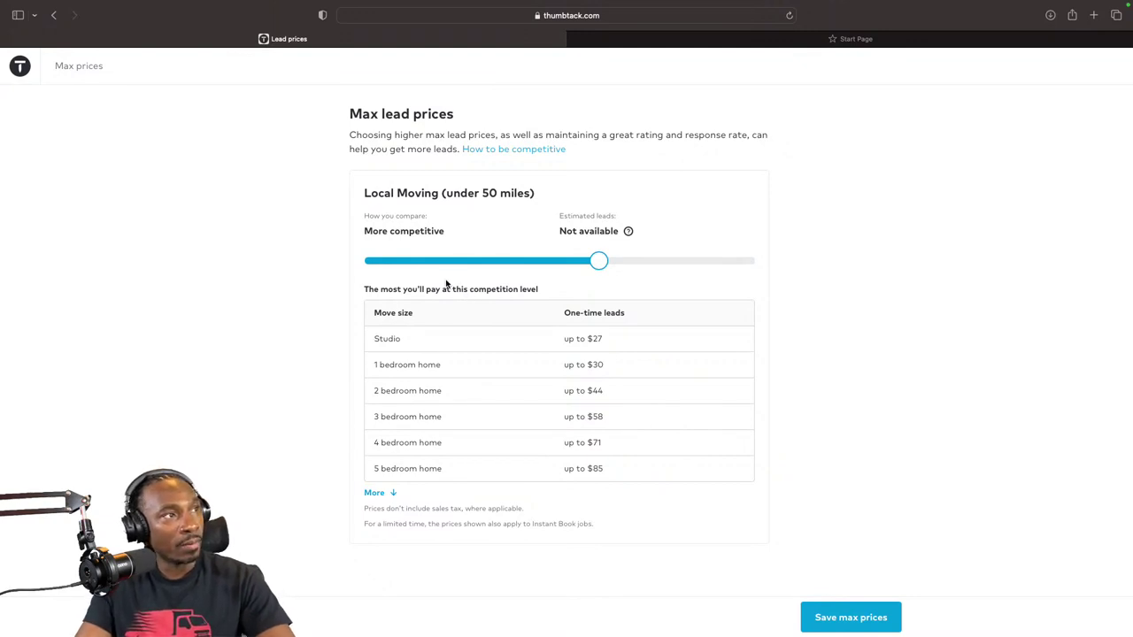
Step: Raise the Local Moving max lead price to its highest level, up to $38 for studio leads
left_click_drag(589, 261, 759, 263)
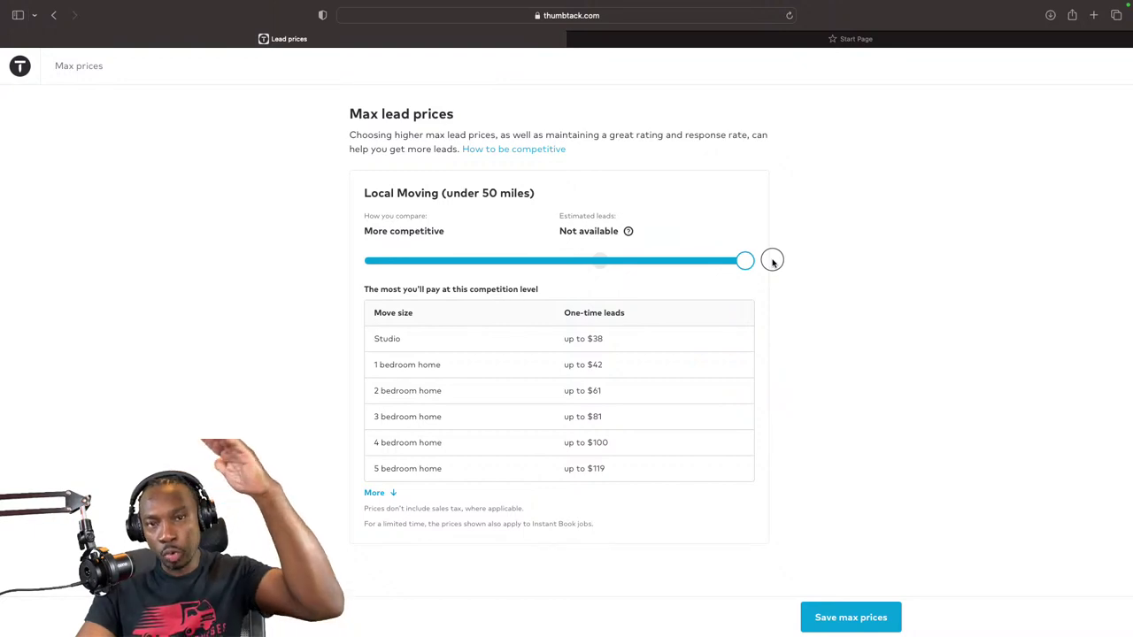
mouse_move(746, 261)
left_mouse_down()
mouse_move(602, 270)
mouse_move(750, 264)
left_mouse_up()
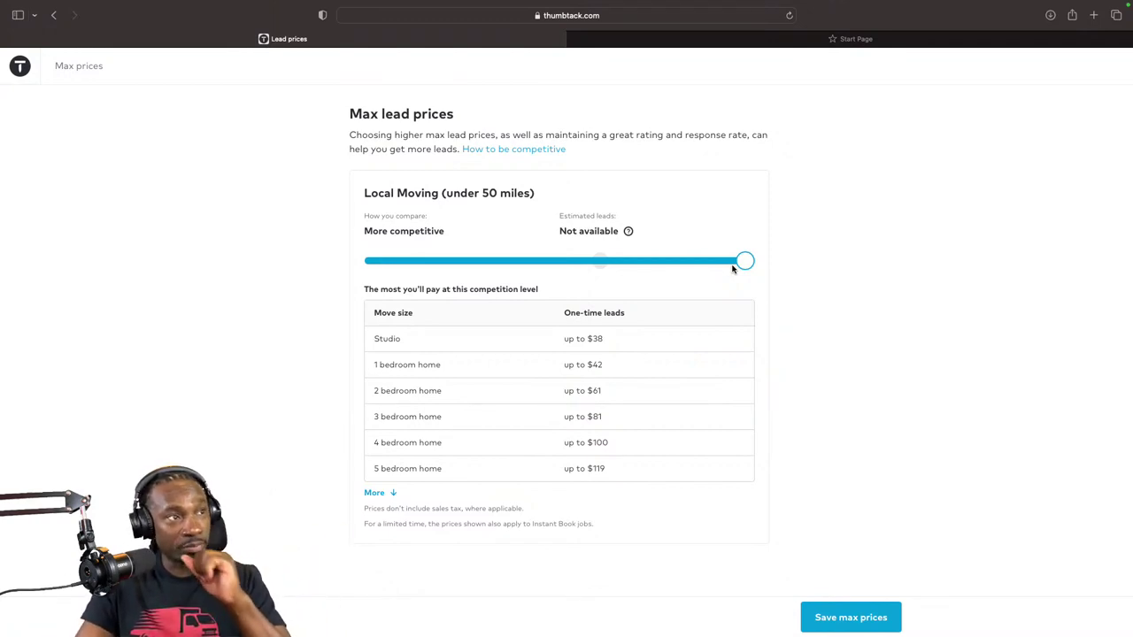
mouse_move(748, 262)
left_mouse_down()
mouse_move(602, 276)
mouse_move(566, 267)
mouse_move(774, 266)
mouse_move(491, 273)
mouse_move(764, 268)
left_mouse_up()
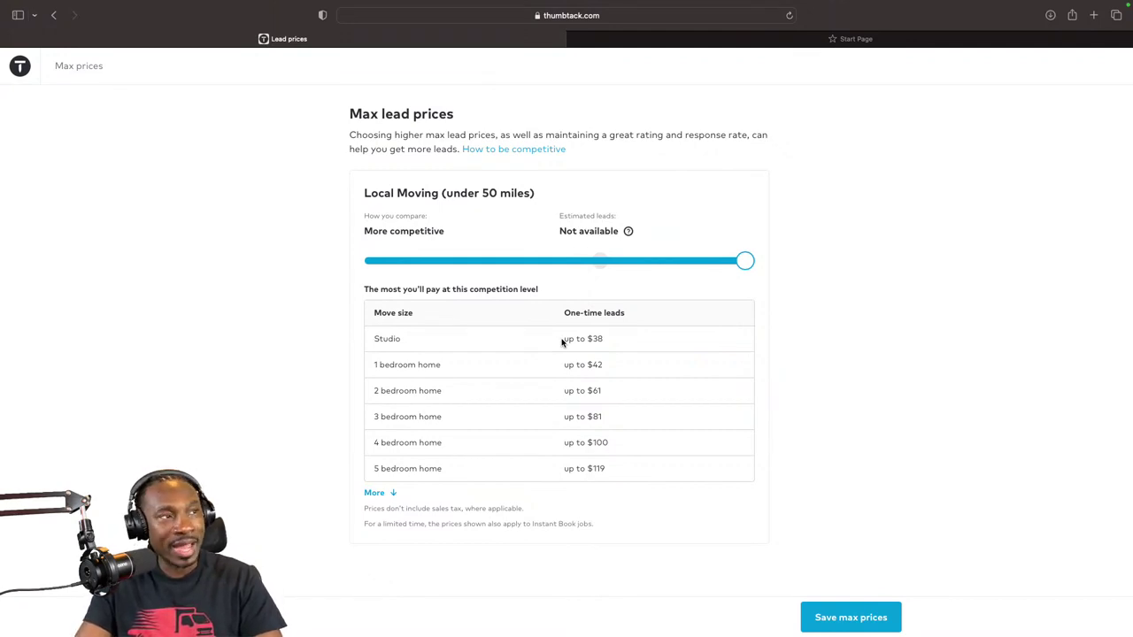
Step: Lower the Local Moving max lead price to near its minimum, up to $12 for studio leads
left_click_drag(749, 268, 599, 276)
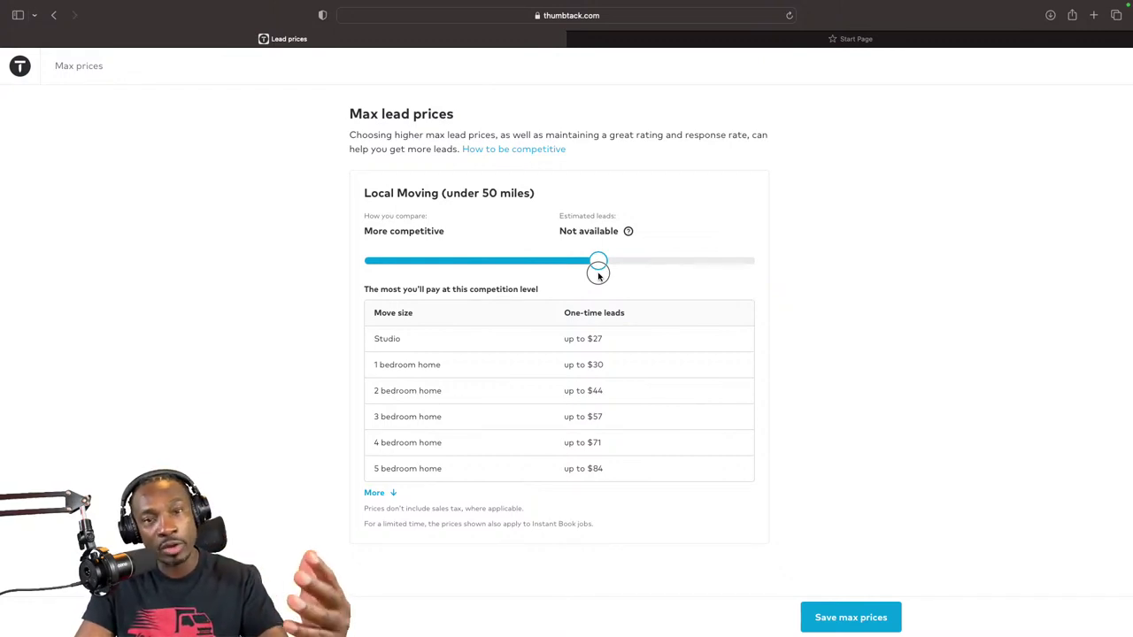
left_click_drag(598, 276, 426, 268)
left_click_drag(405, 272, 396, 276)
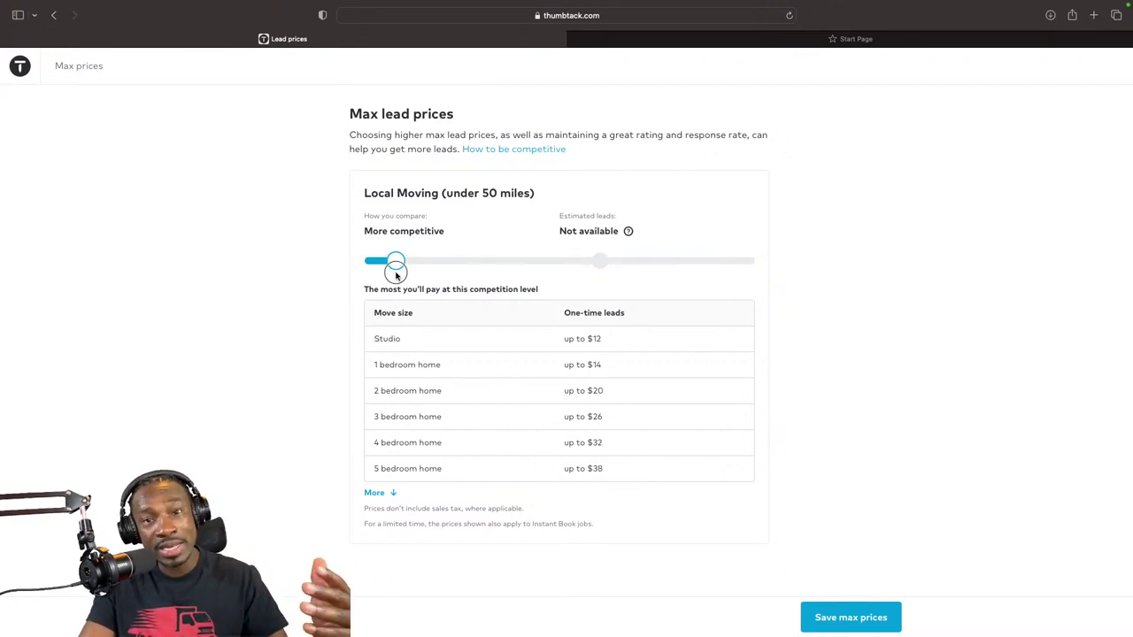
mouse_move(395, 275)
left_mouse_down()
mouse_move(382, 277)
mouse_move(416, 274)
mouse_move(388, 276)
left_mouse_up()
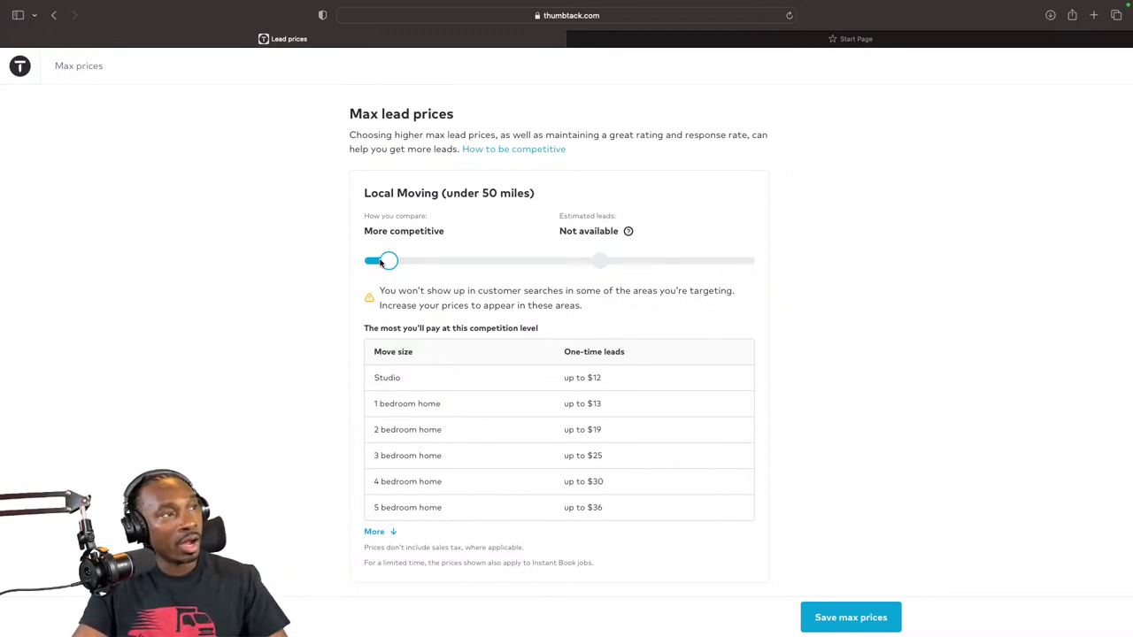
Step: Bring the Local Moving max lead price back up to its maximum, up to $119 for 5 bedroom homes
left_click_drag(388, 263, 829, 265)
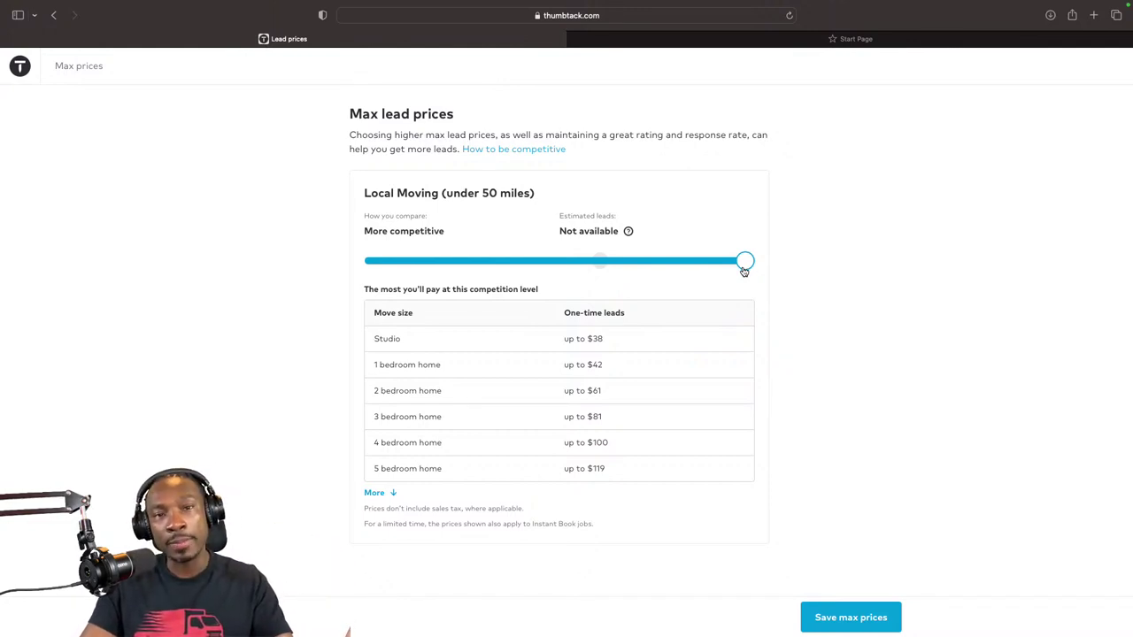
left_click_drag(743, 265, 777, 267)
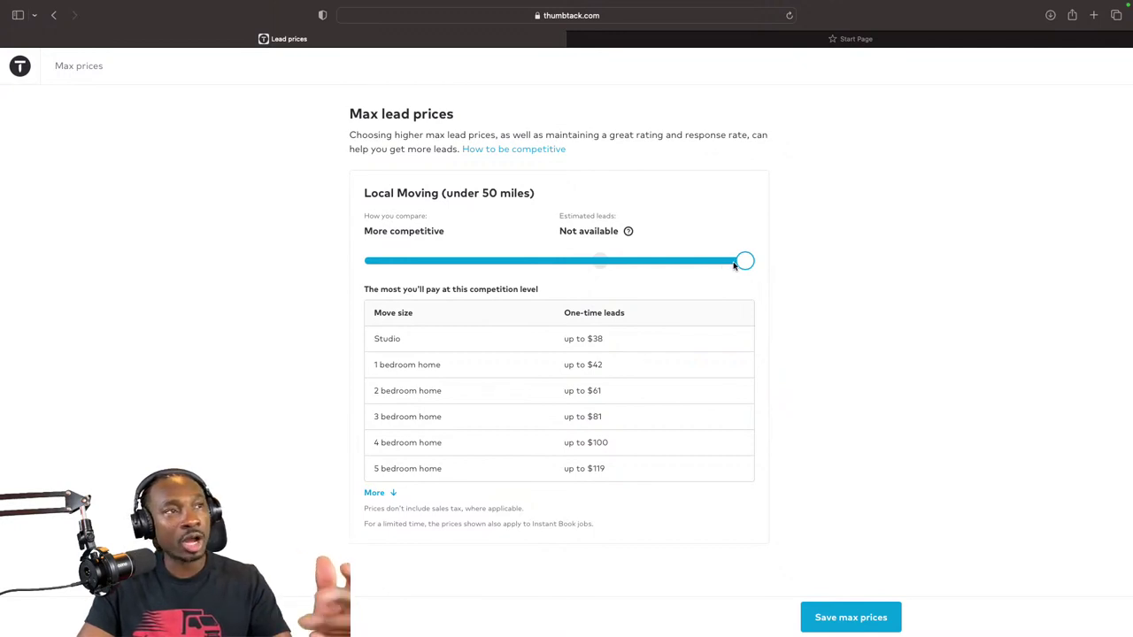
mouse_move(741, 265)
left_mouse_down()
mouse_move(558, 268)
mouse_move(762, 268)
left_mouse_up()
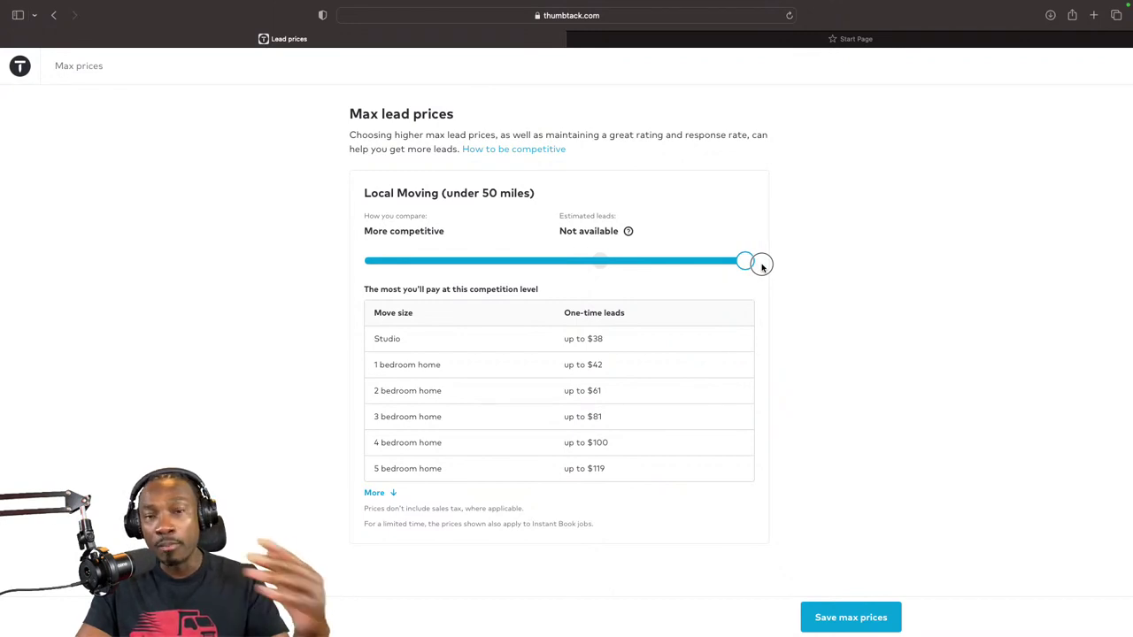
mouse_move(762, 267)
left_mouse_down()
mouse_move(703, 263)
mouse_move(759, 271)
left_mouse_up()
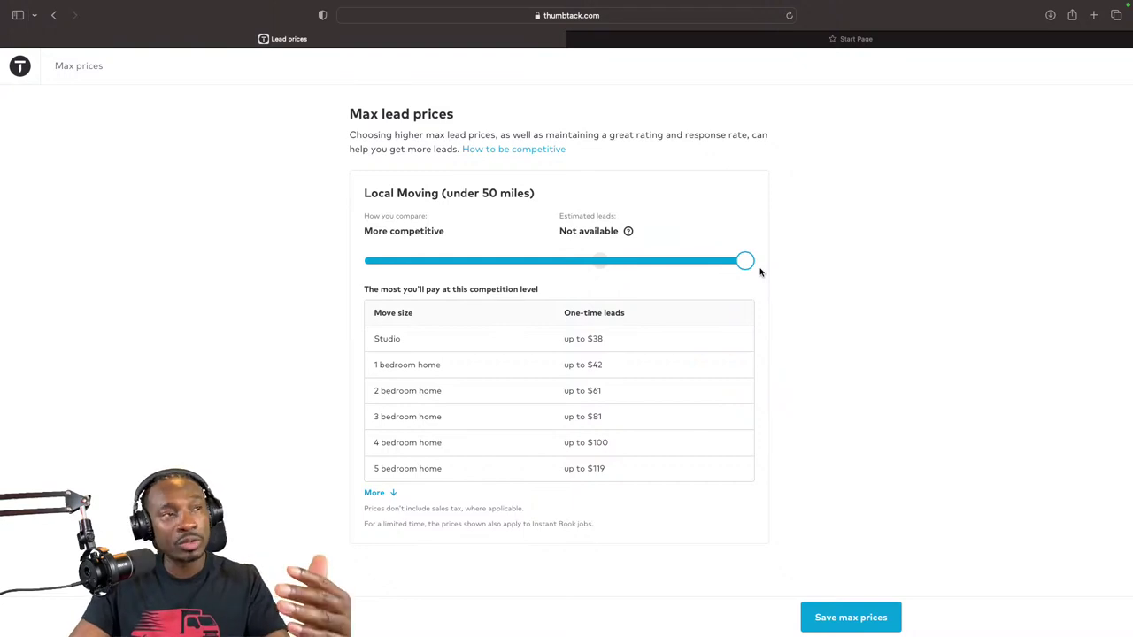
Step: Return to the Local Moving settings without saving the max prices and review the targeting preferences
left_click(53, 15)
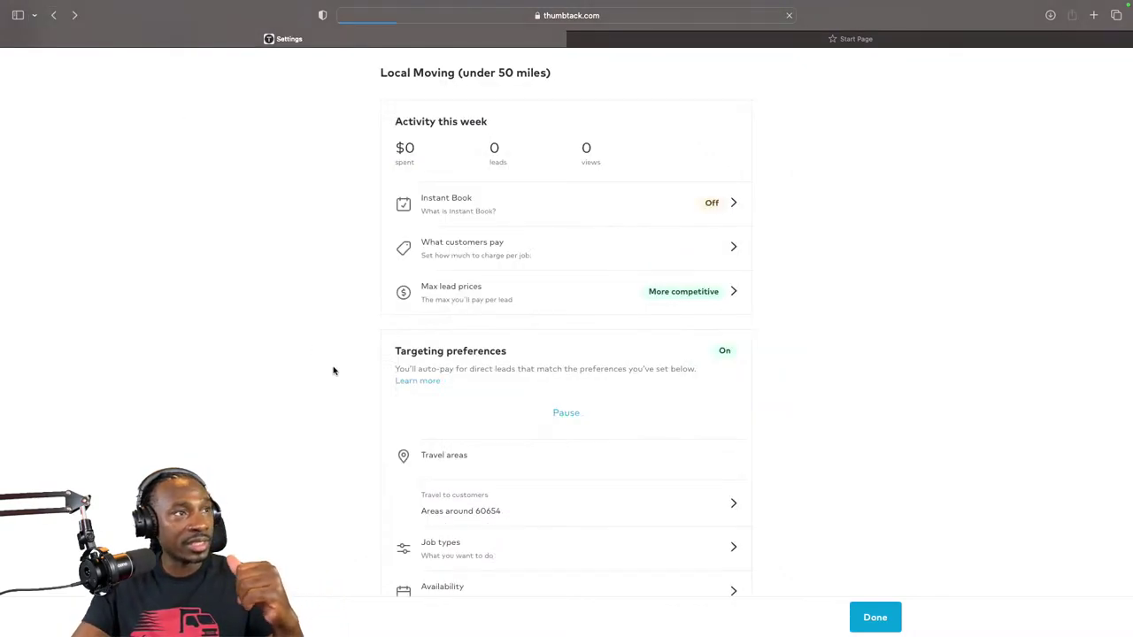
scroll(413, 397, "down", 1)
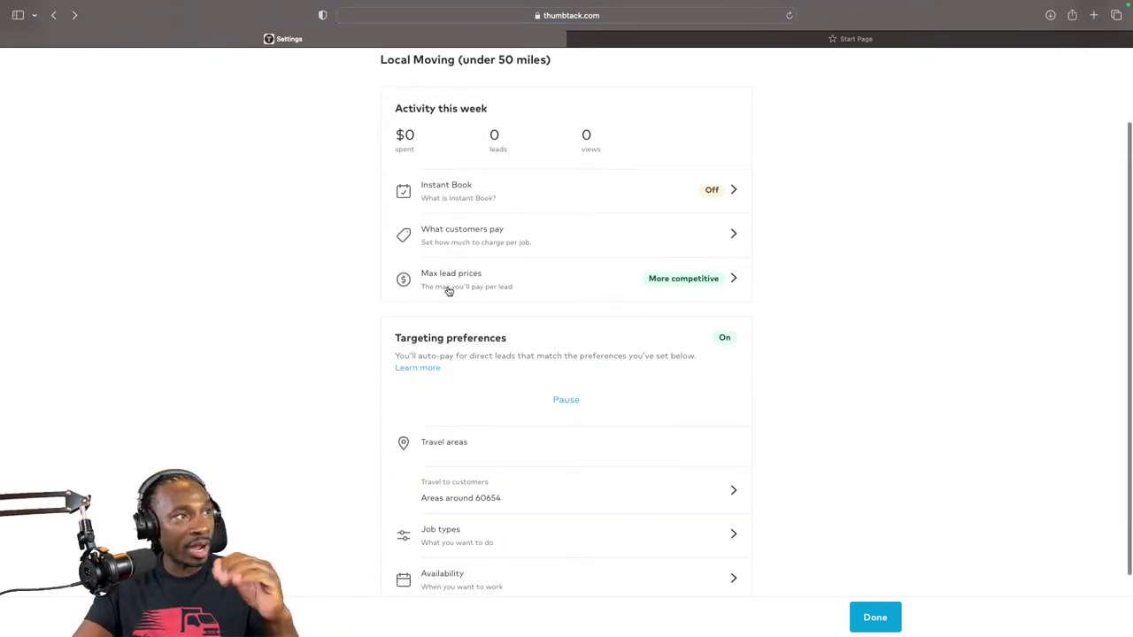
scroll(455, 283, "down", 3)
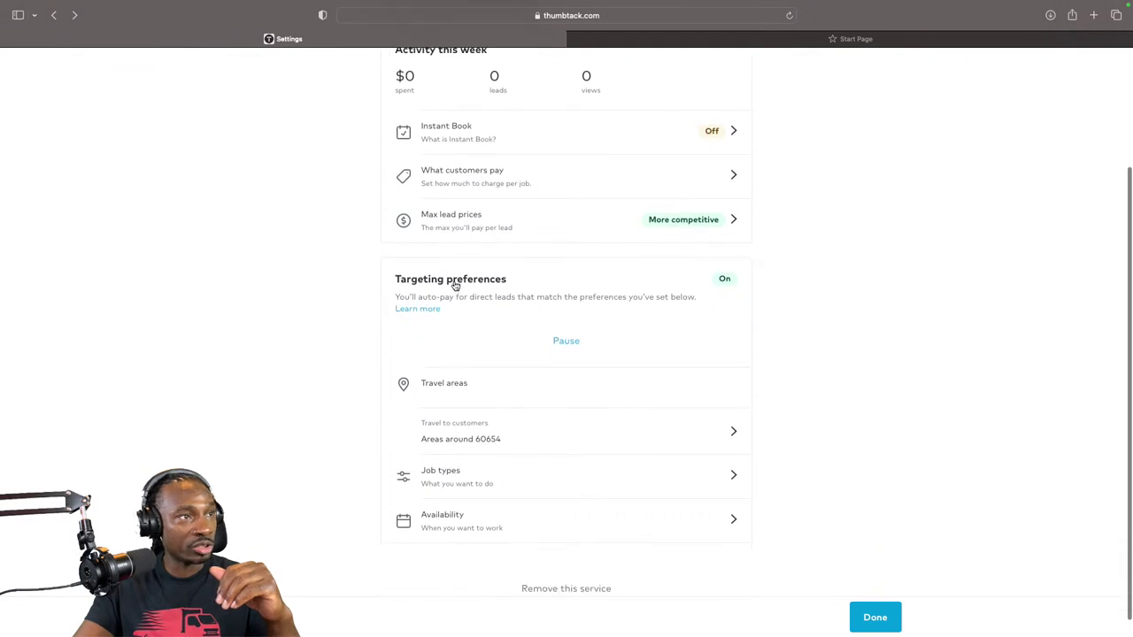
scroll(454, 282, "up", 4)
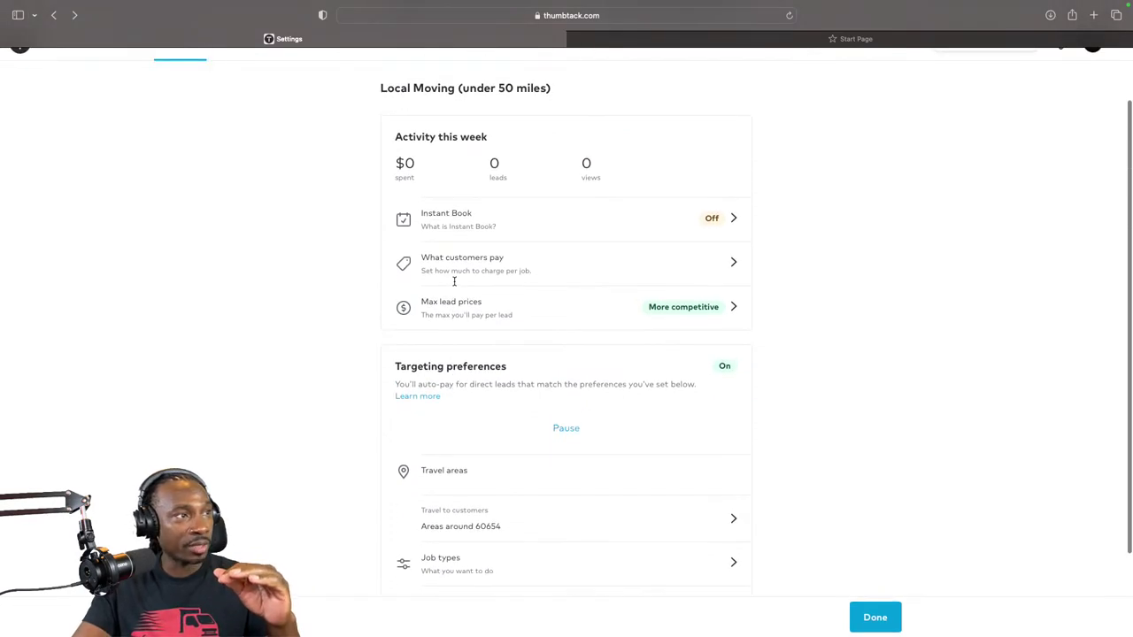
scroll(454, 283, "down", 2)
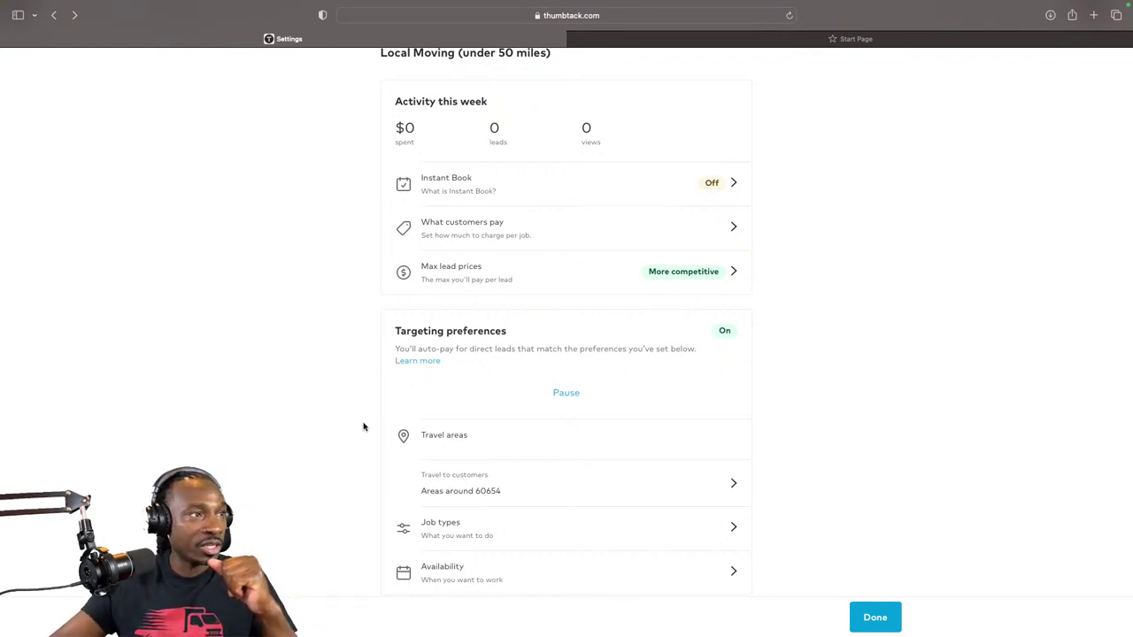
scroll(521, 434, "down", 2)
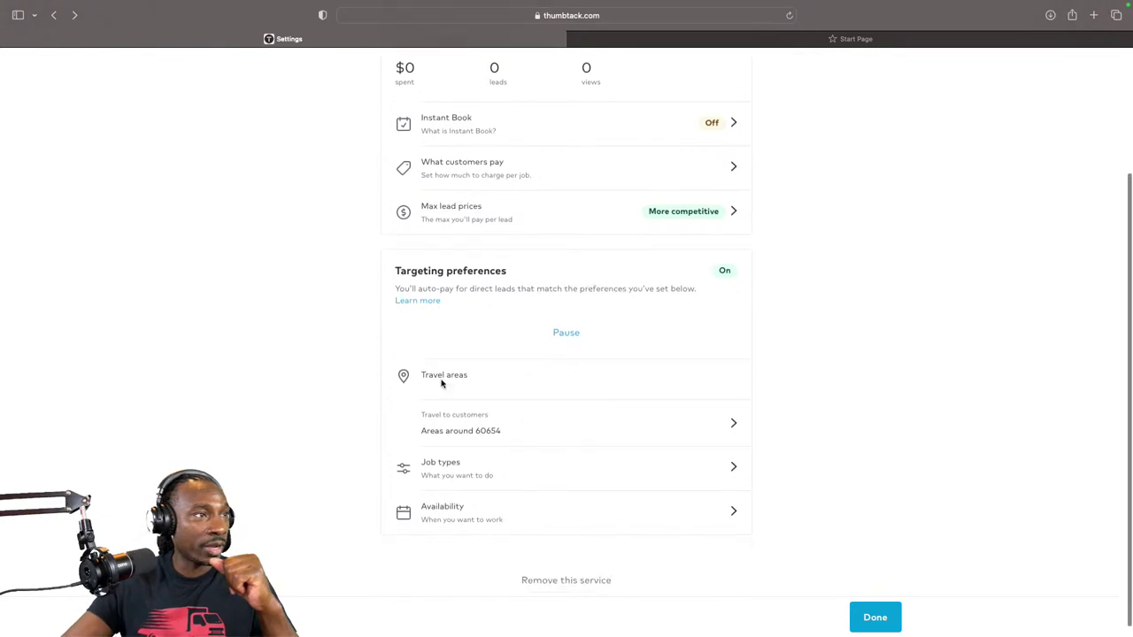
Step: Open the Travel to customers area settings under the Local Moving targeting preferences
left_click(731, 427)
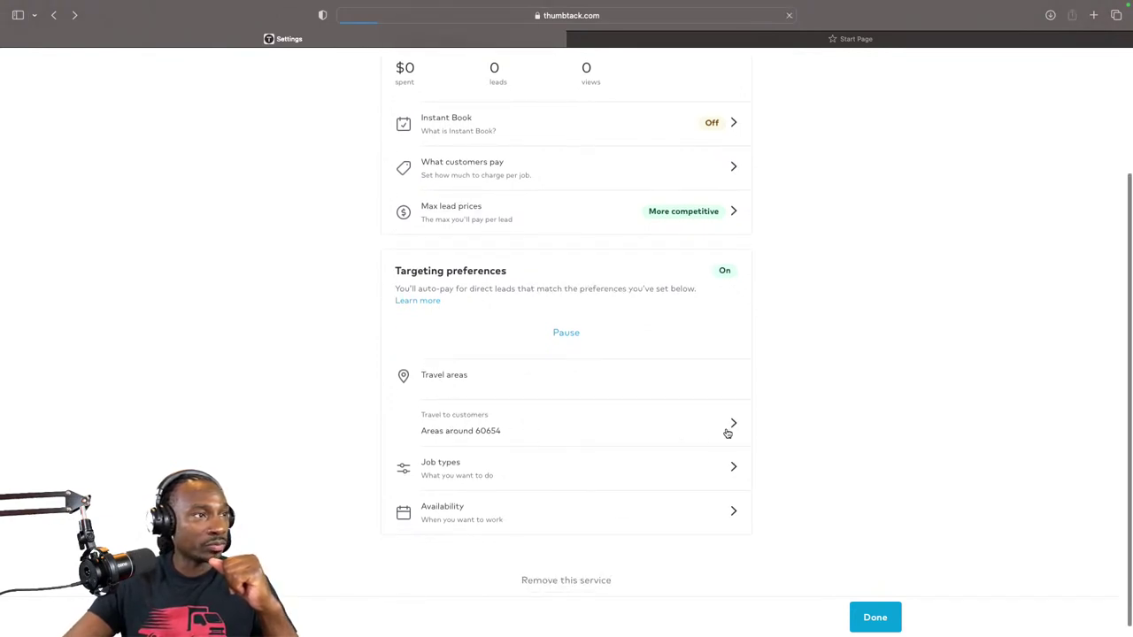
left_click(733, 425)
left_click(526, 428)
left_click(740, 426)
left_click(731, 423)
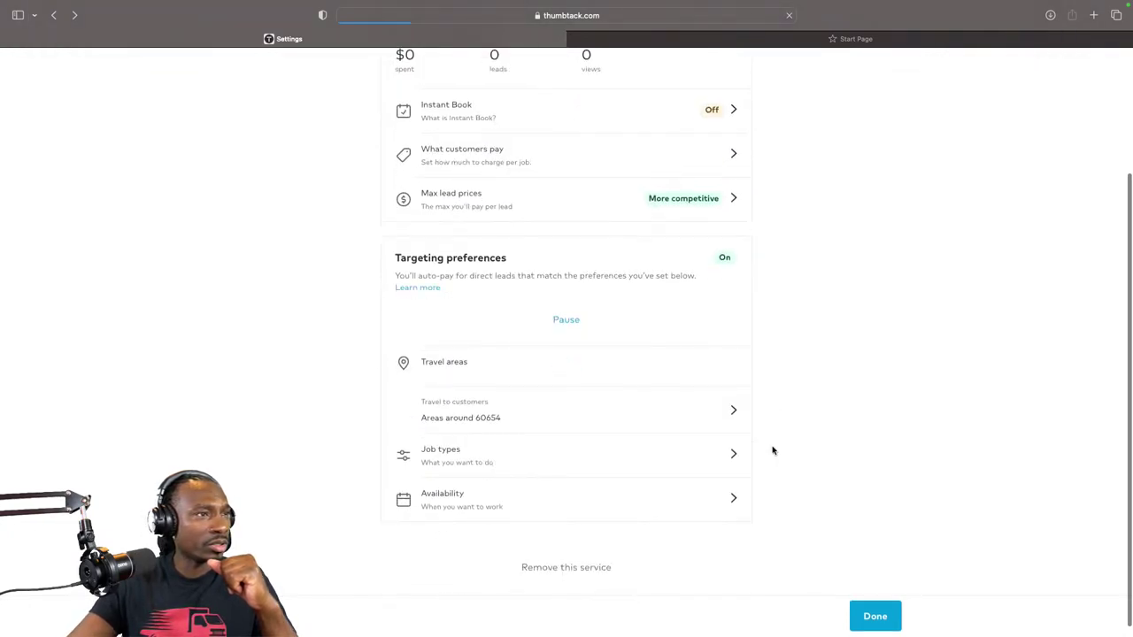
left_click(734, 458)
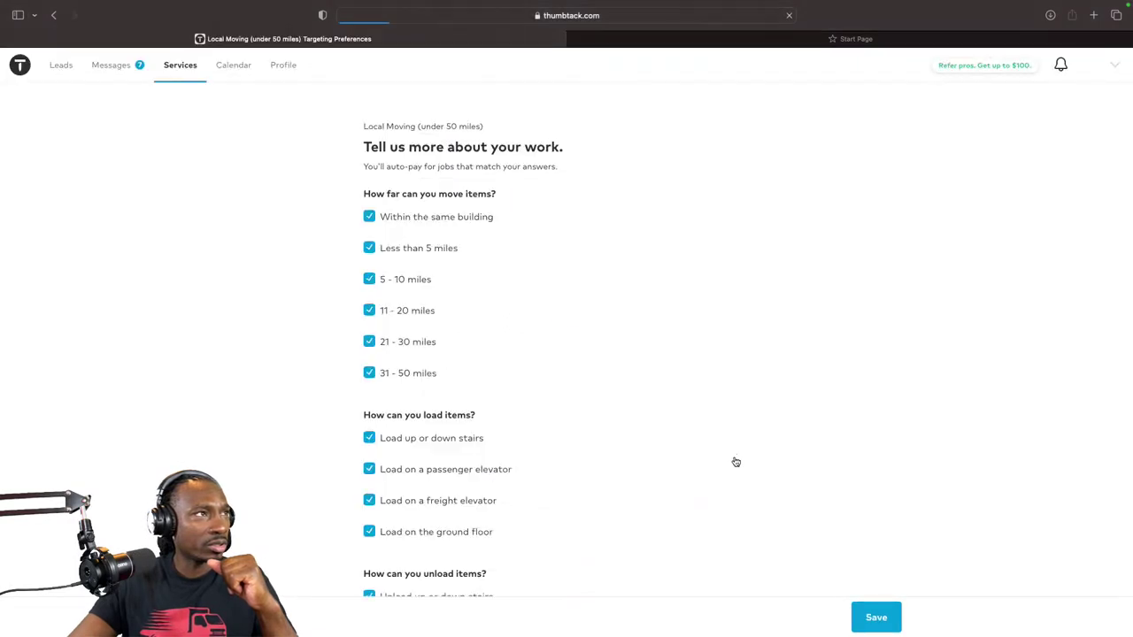
left_click(54, 15)
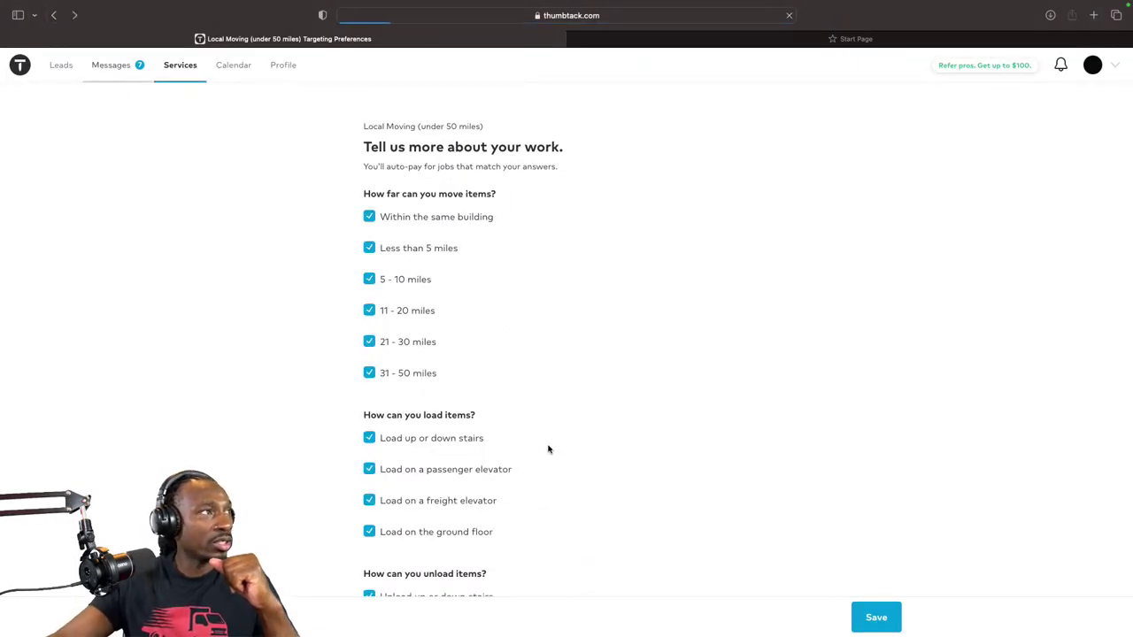
left_click(734, 411)
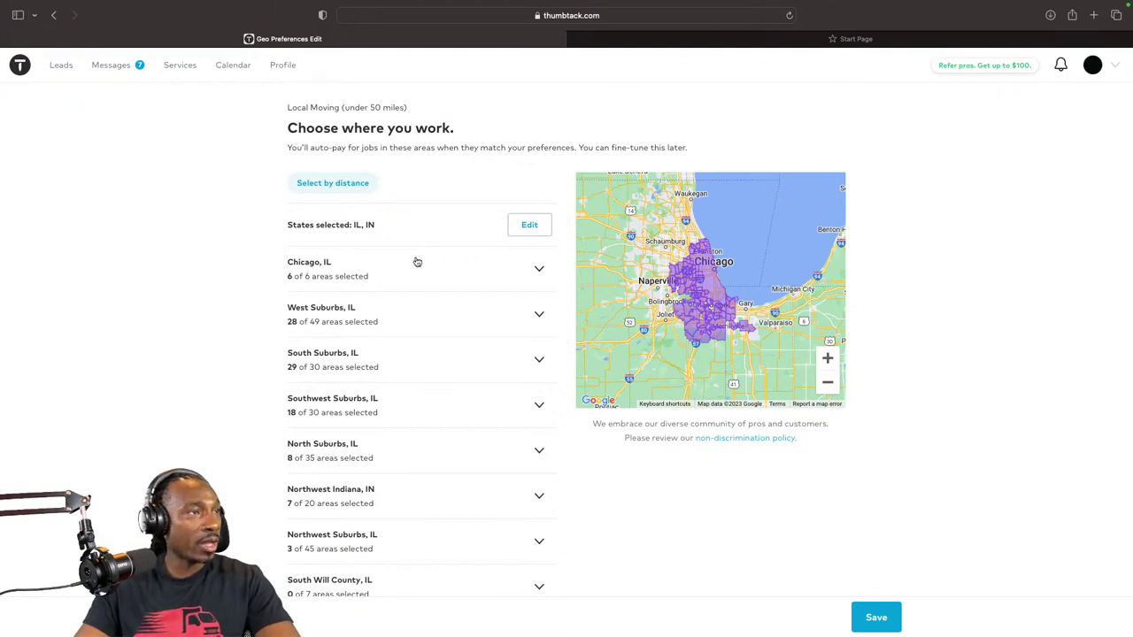
Step: Check the selected states without changing them, and expand Chicago, IL to review its areas
left_click(528, 224)
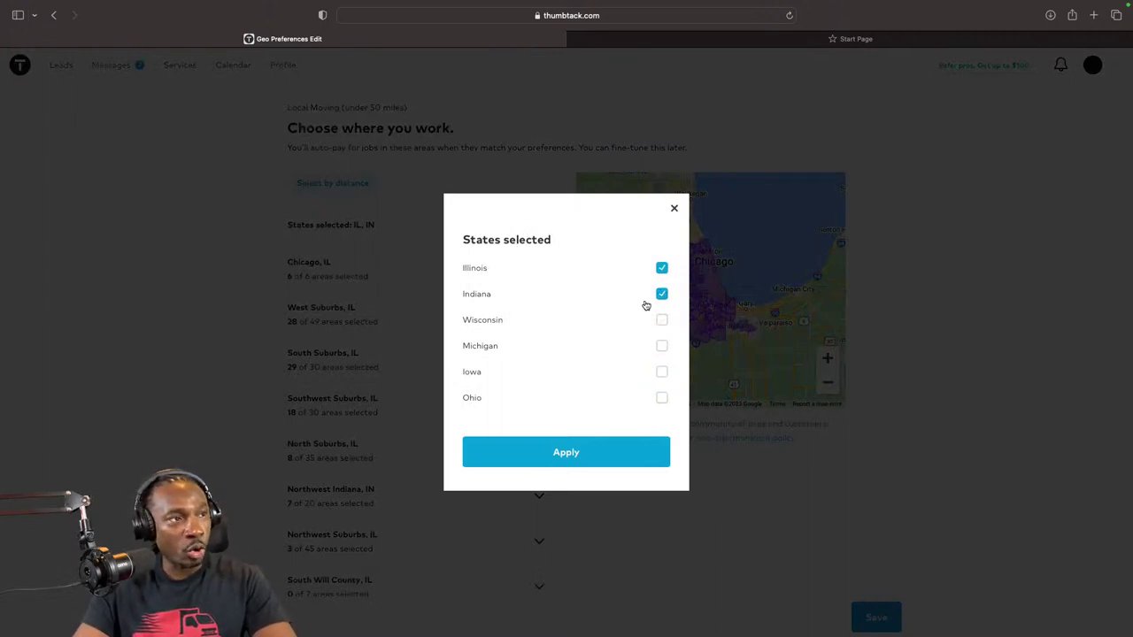
left_click(674, 210)
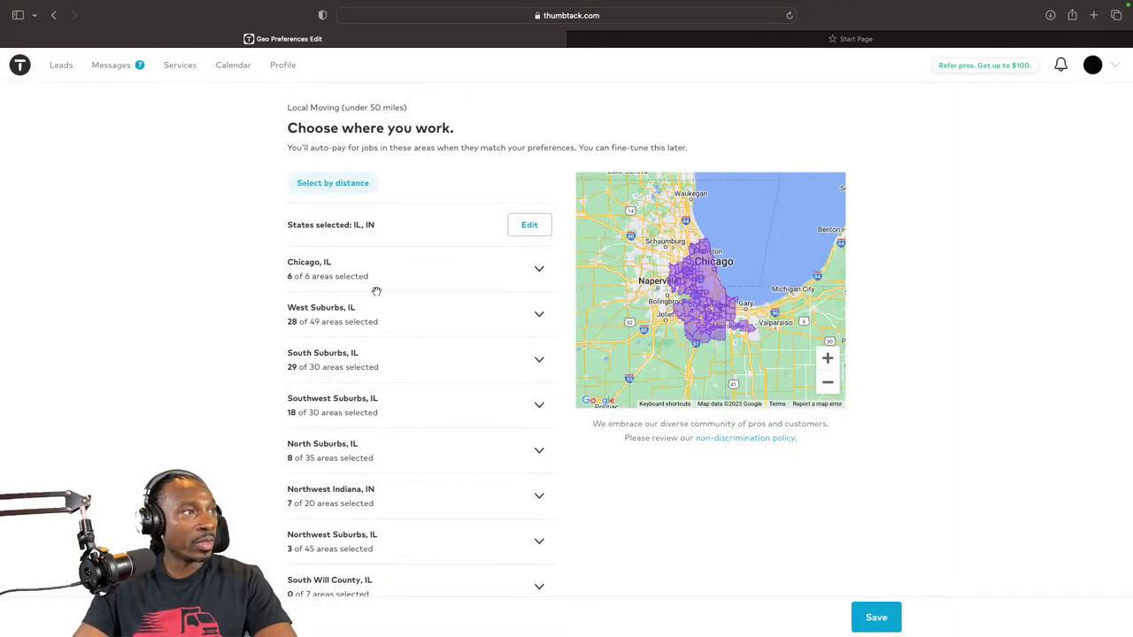
left_click(538, 268)
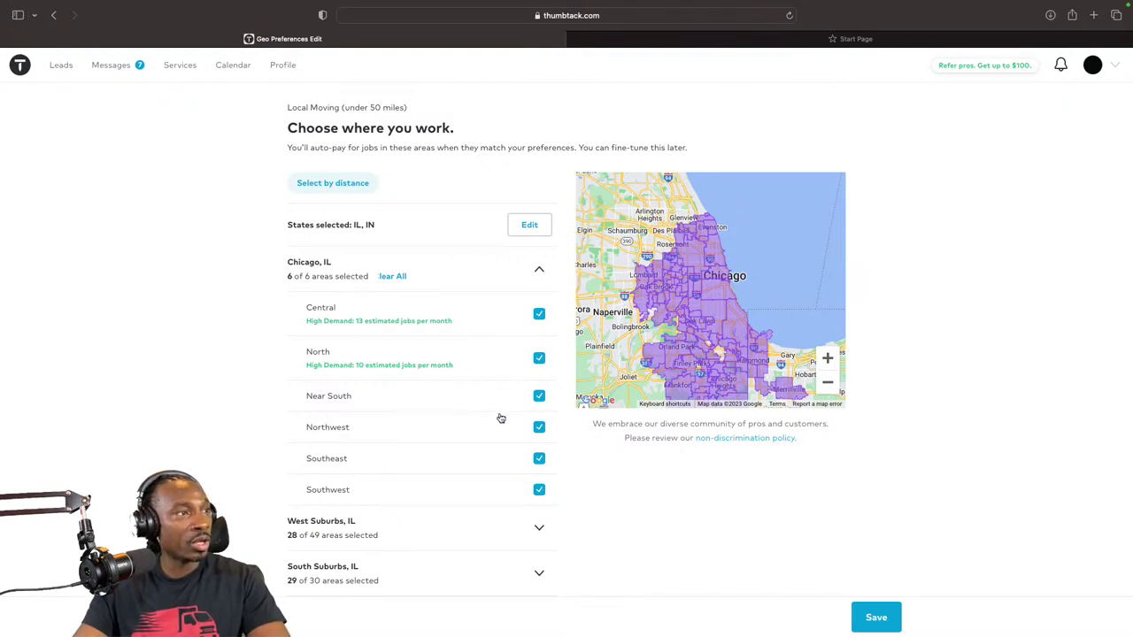
scroll(497, 414, "down", 2)
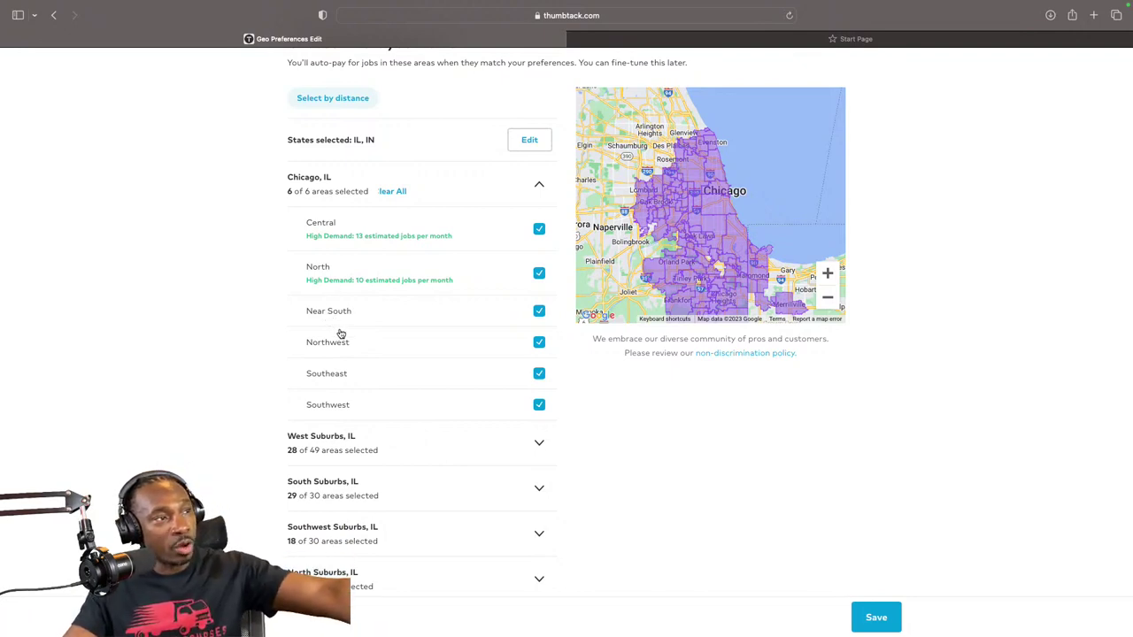
Step: Expand the West Suburbs, IL areas and examine the map north of Chicago around Waukegan and Gurnee
left_click(539, 446)
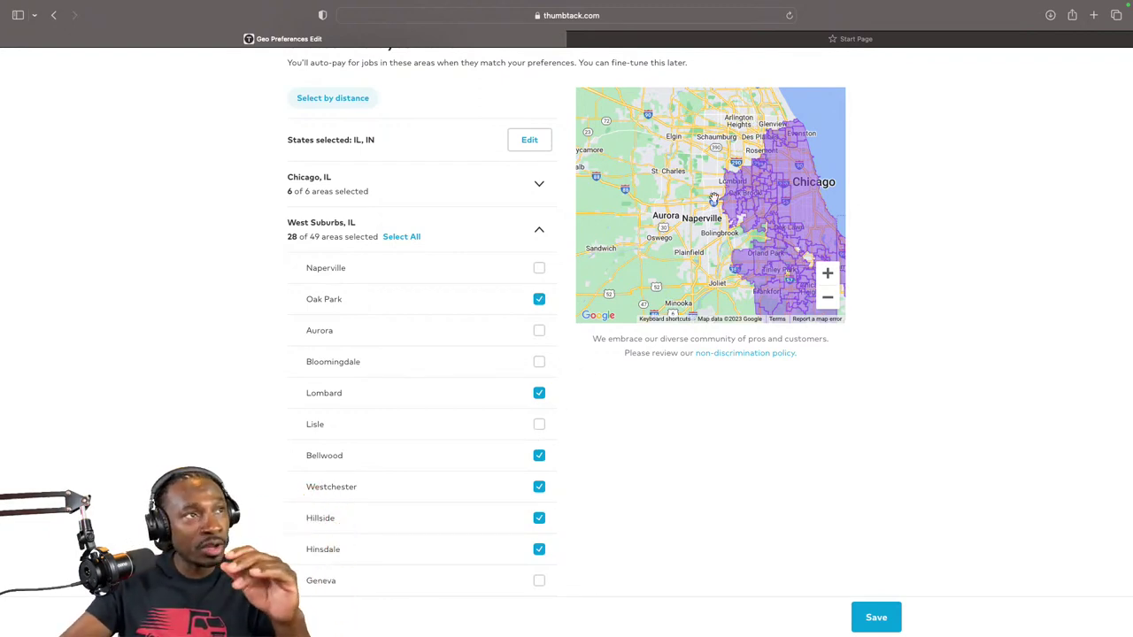
scroll(713, 198, "up", 5)
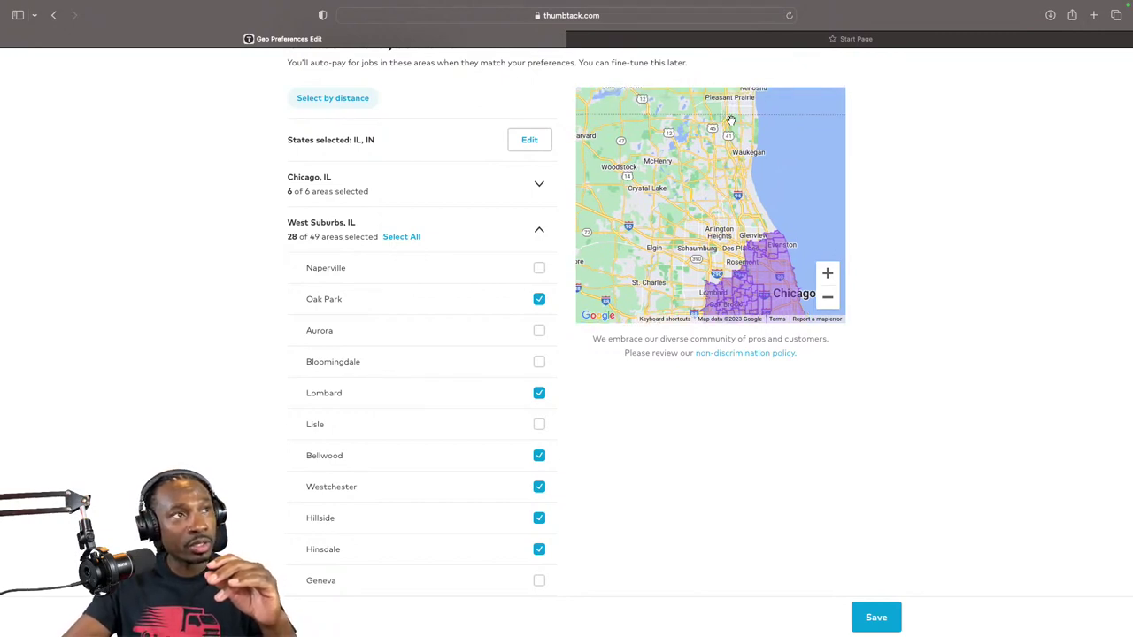
left_click_drag(731, 121, 733, 169)
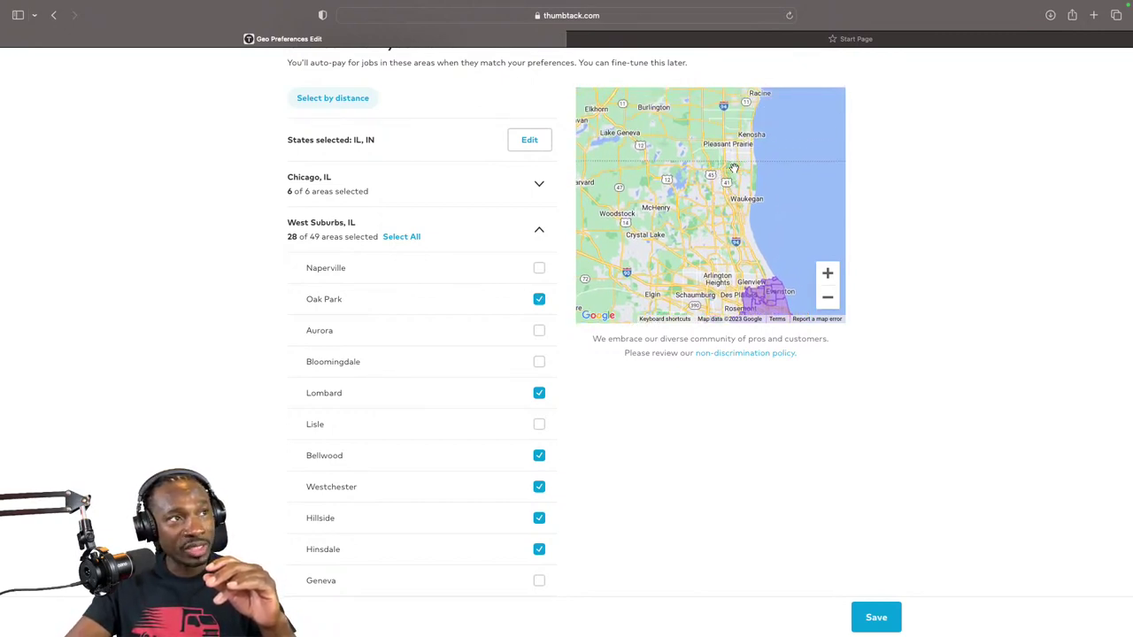
scroll(749, 220, "down", 4)
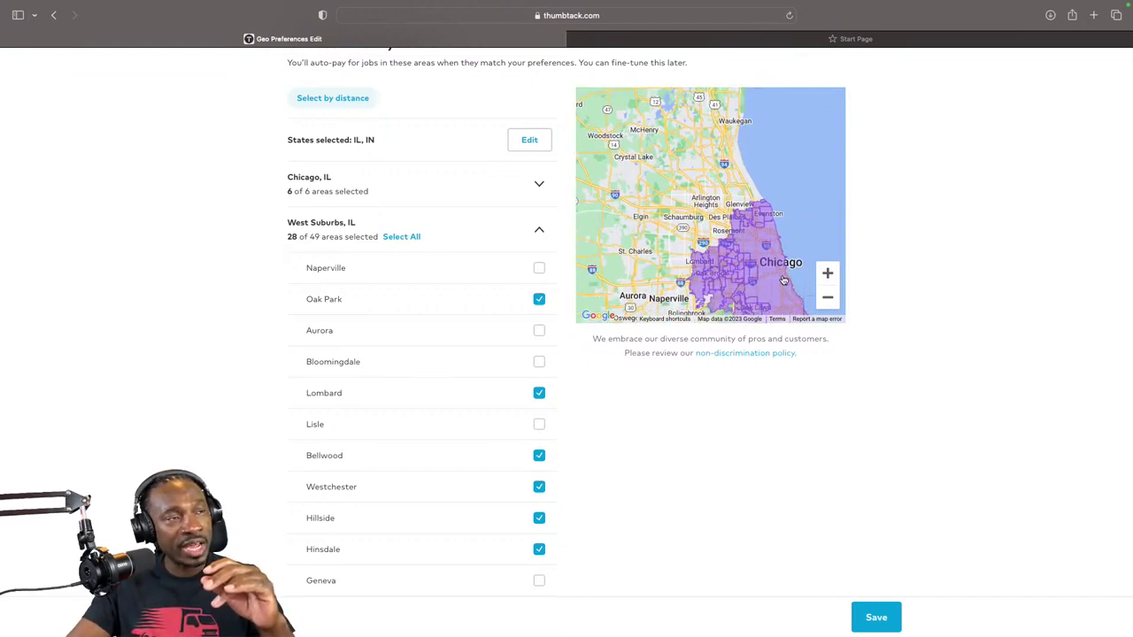
scroll(727, 212, "up", 2)
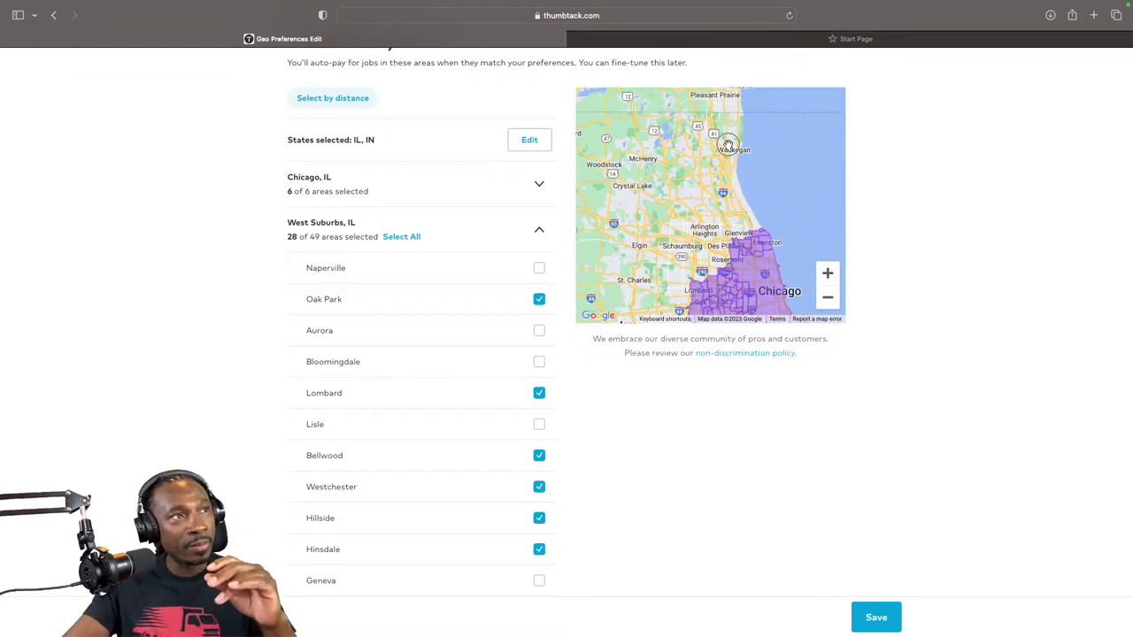
scroll(727, 145, "up", 3)
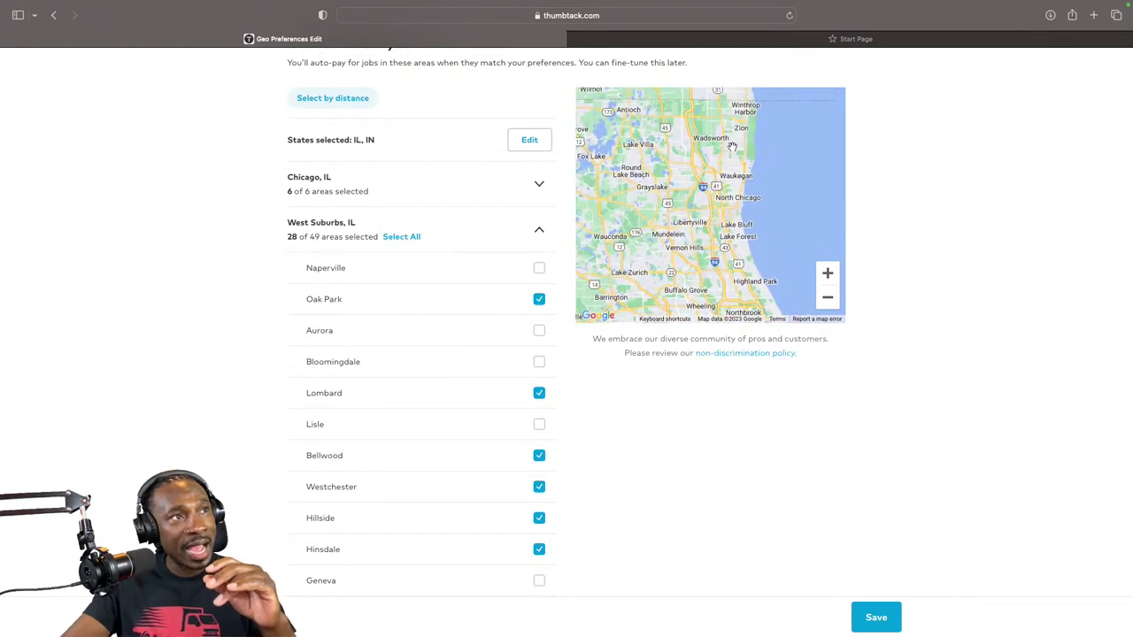
scroll(723, 163, "up", 3)
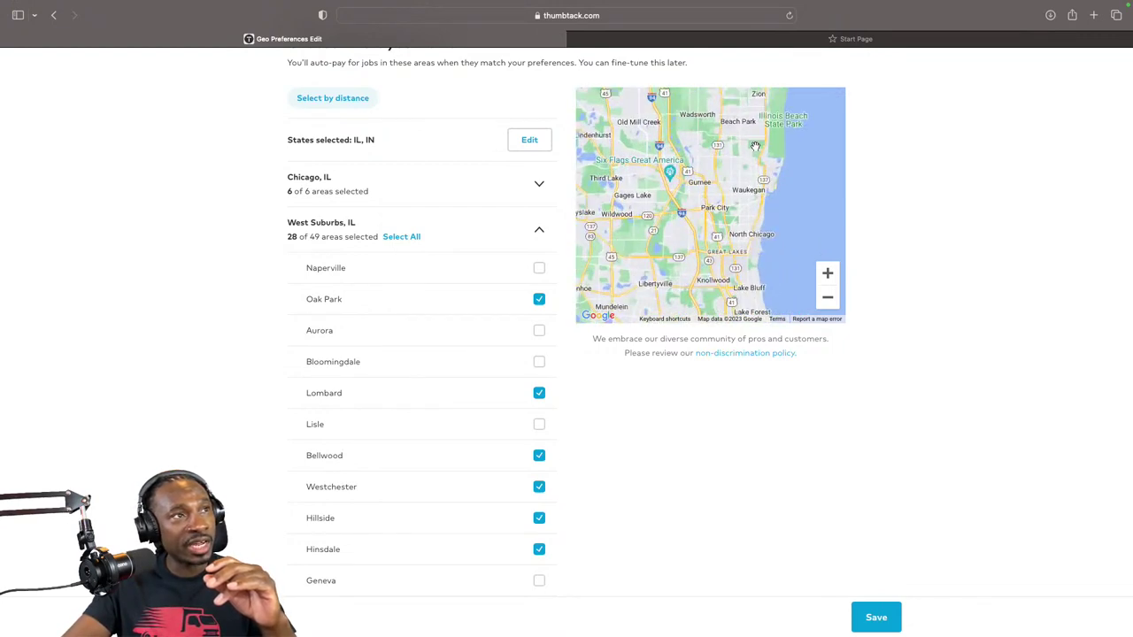
left_click_drag(735, 141, 725, 165)
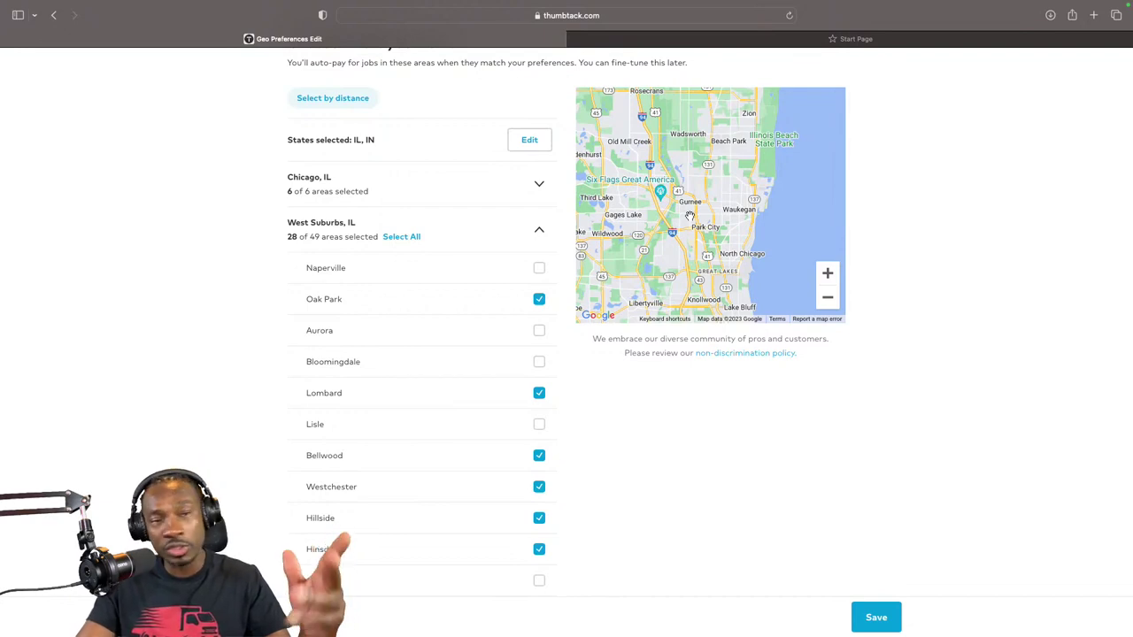
left_click_drag(715, 275, 713, 161)
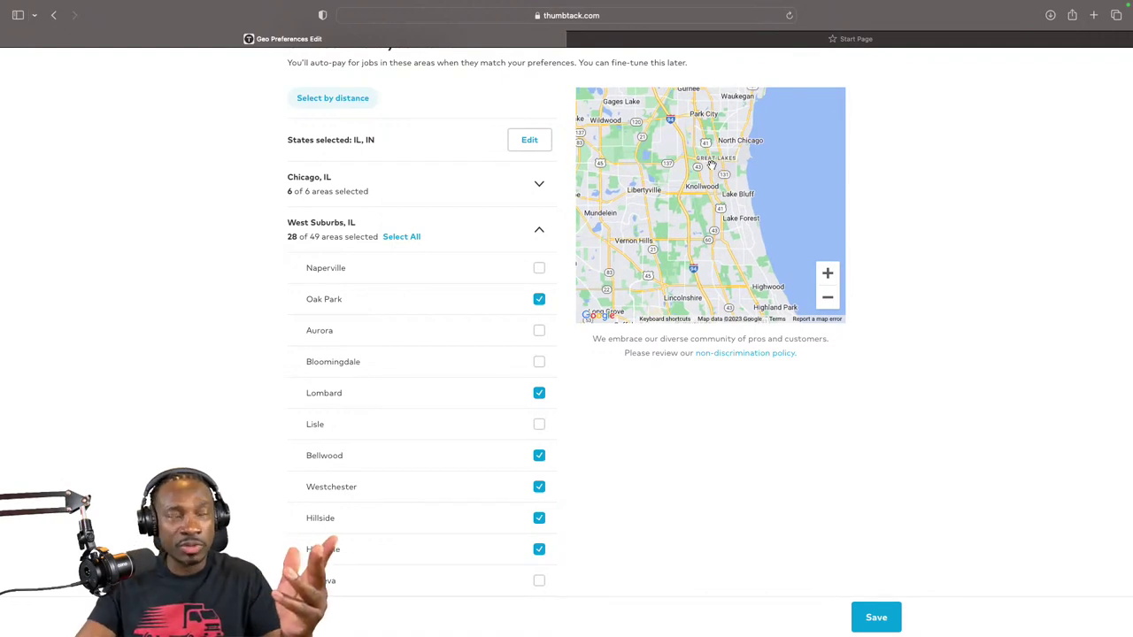
left_click_drag(699, 218, 718, 315)
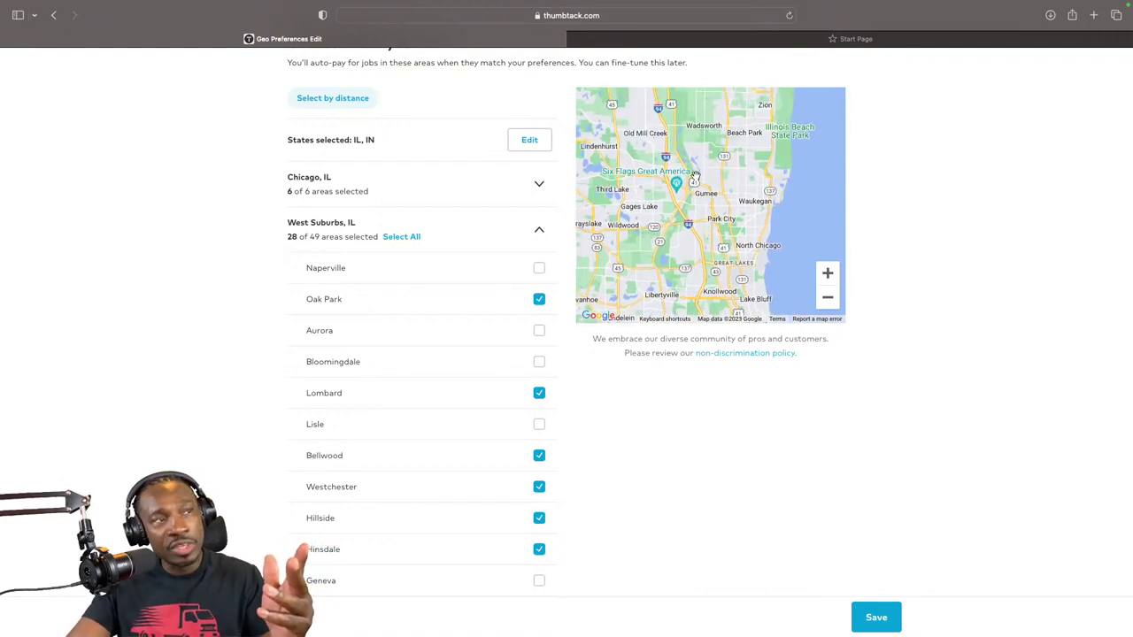
Step: Examine the highlighted coverage area on the map, from Chicago to the south suburbs and west toward Naperville and Aurora
left_click_drag(708, 292, 716, 138)
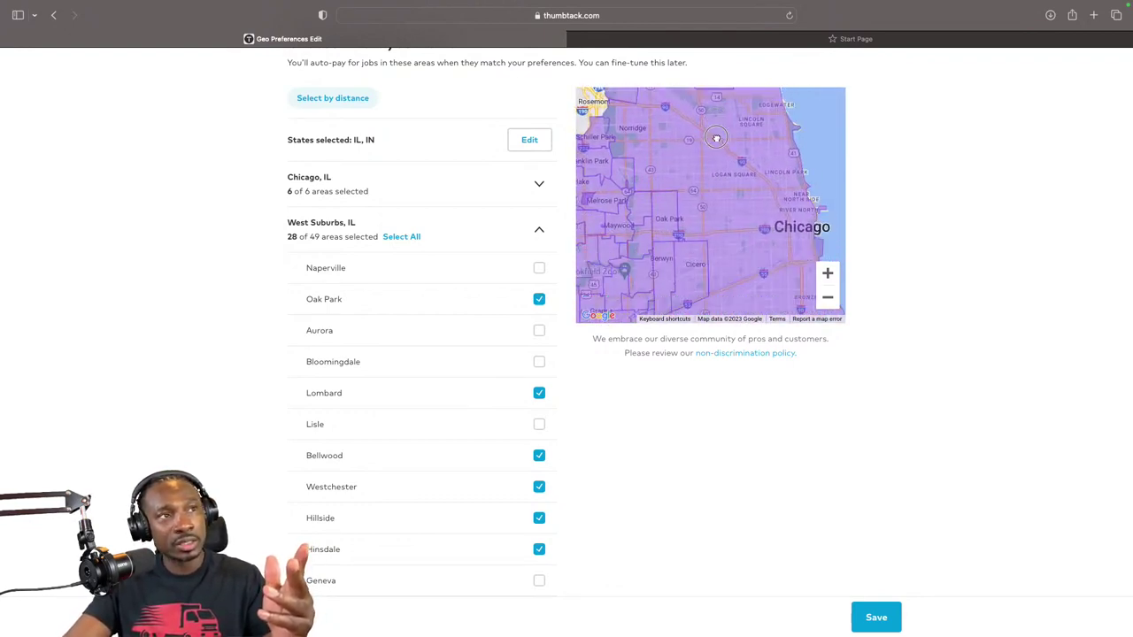
left_click_drag(716, 138, 742, 200)
scroll(741, 200, "down", 1)
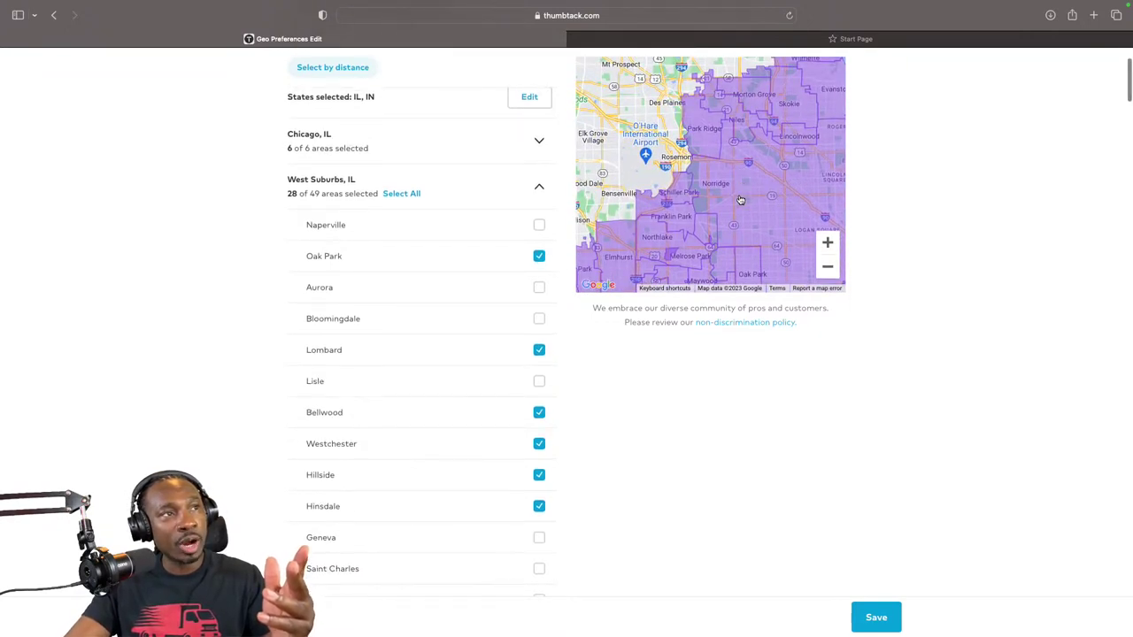
left_click(827, 268)
left_click(827, 267)
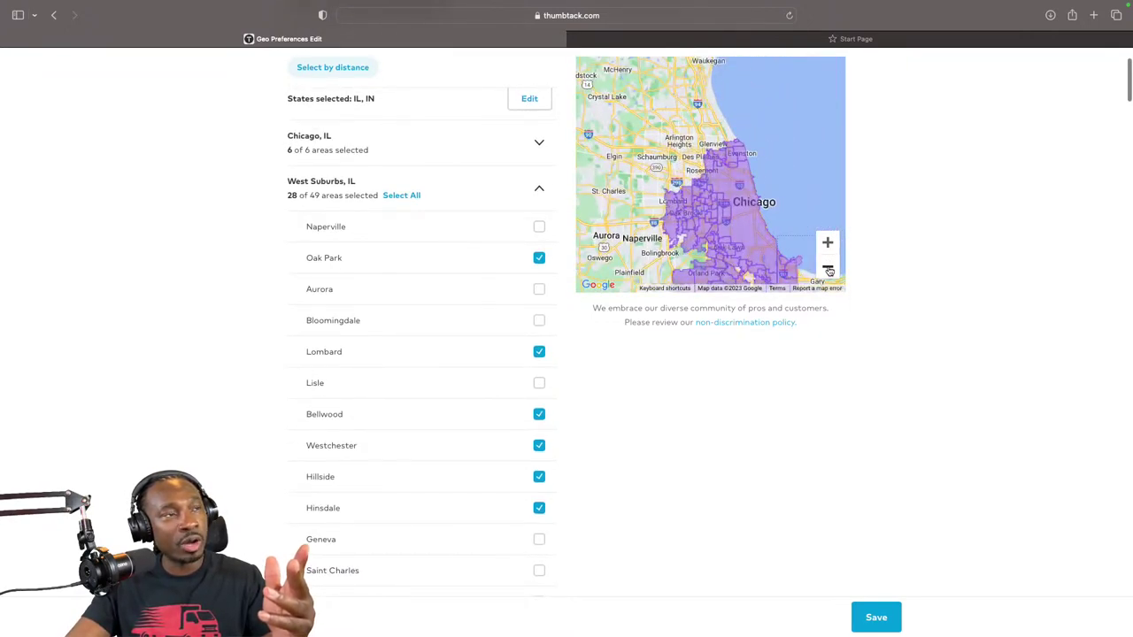
left_click(828, 267)
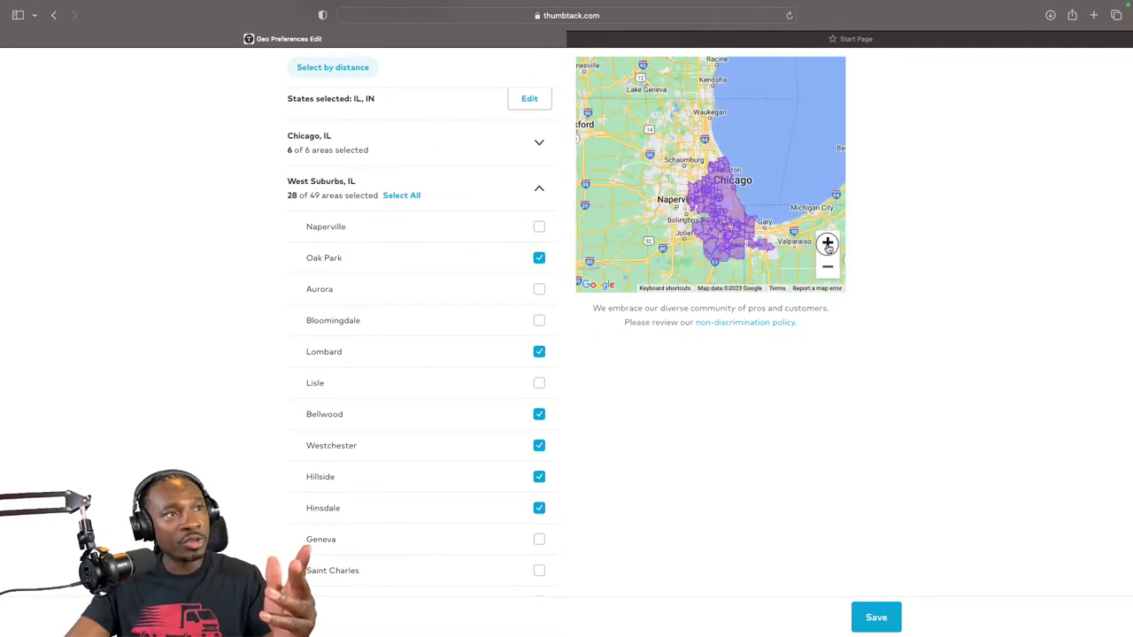
left_click(827, 242)
left_click_drag(739, 240, 700, 142)
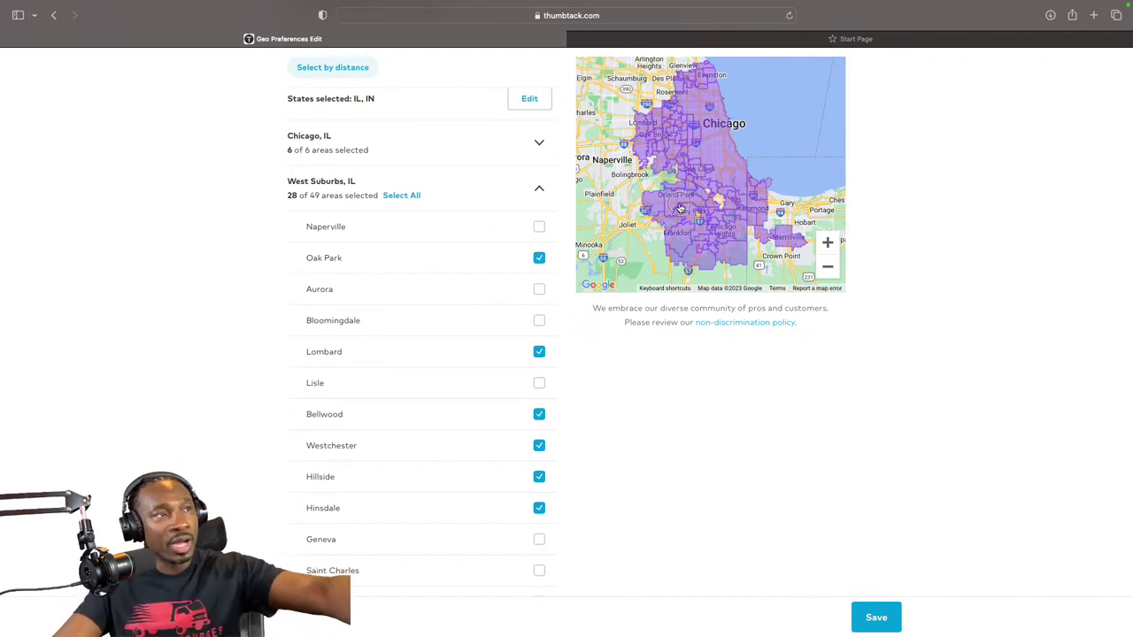
left_click_drag(589, 181, 628, 178)
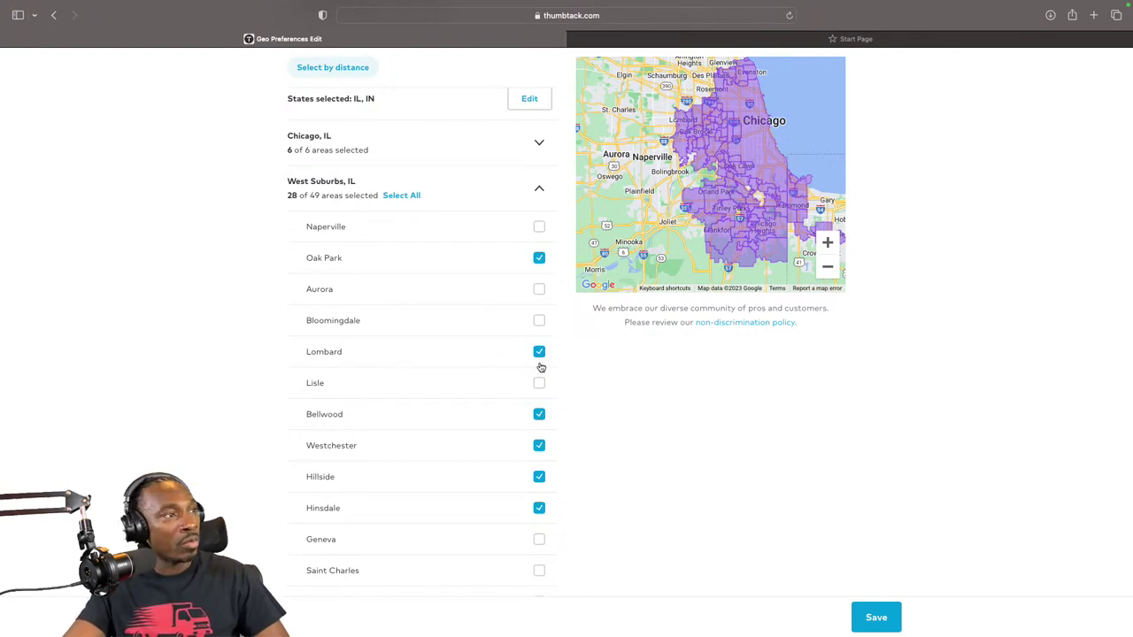
Step: Review which towns are selected in the West Suburbs, IL list, from Naperville through Montgomery
scroll(614, 381, "down", 1)
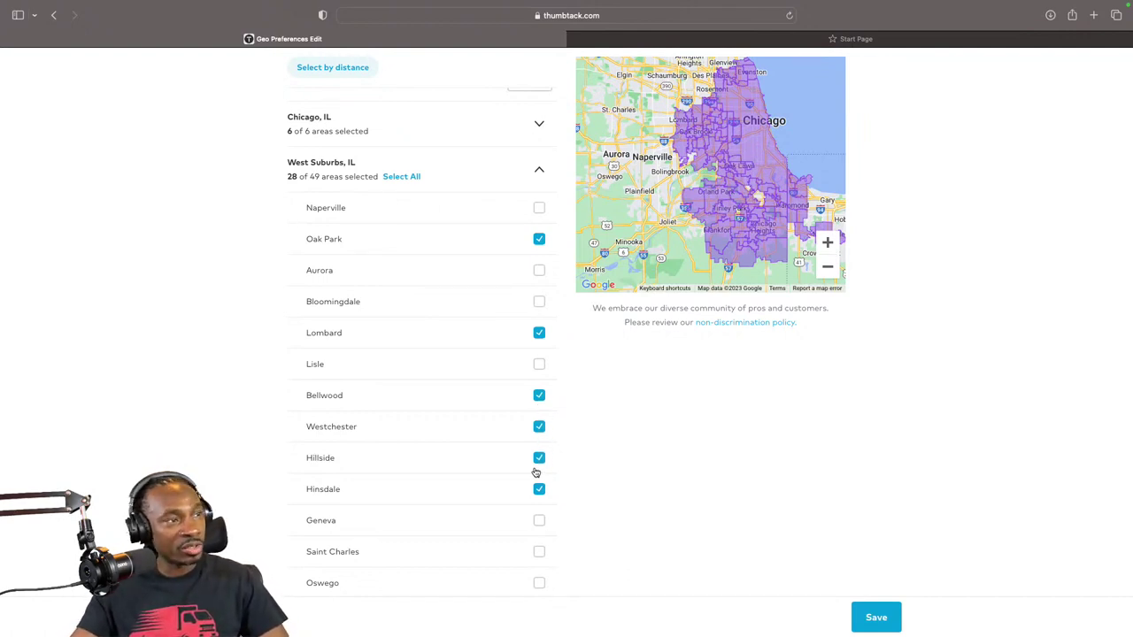
scroll(470, 465, "down", 1)
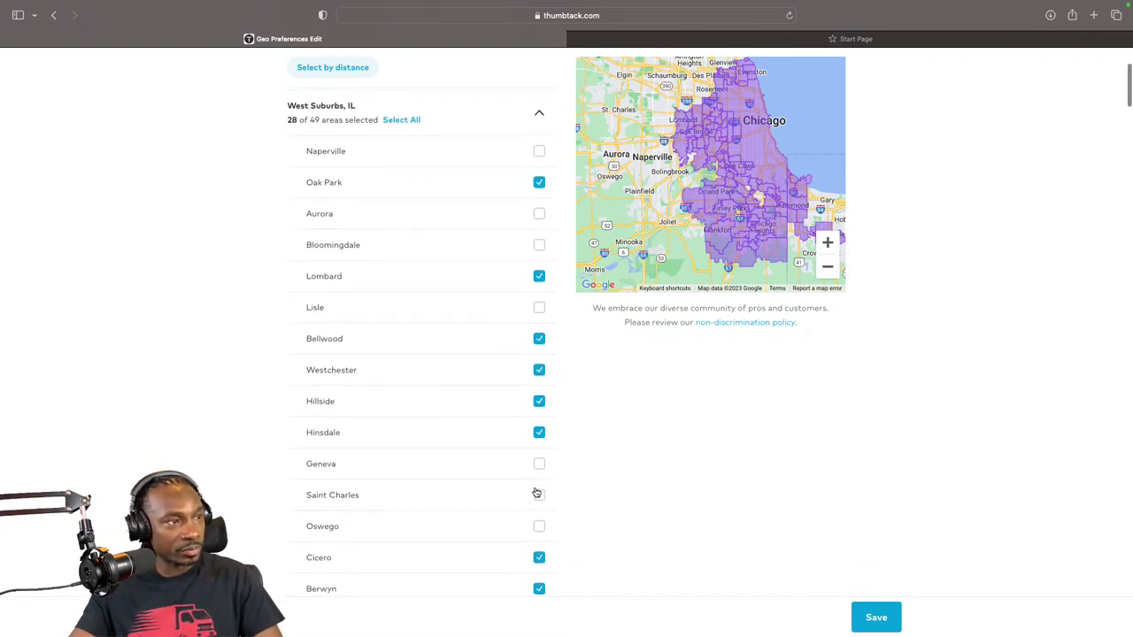
scroll(531, 493, "down", 1)
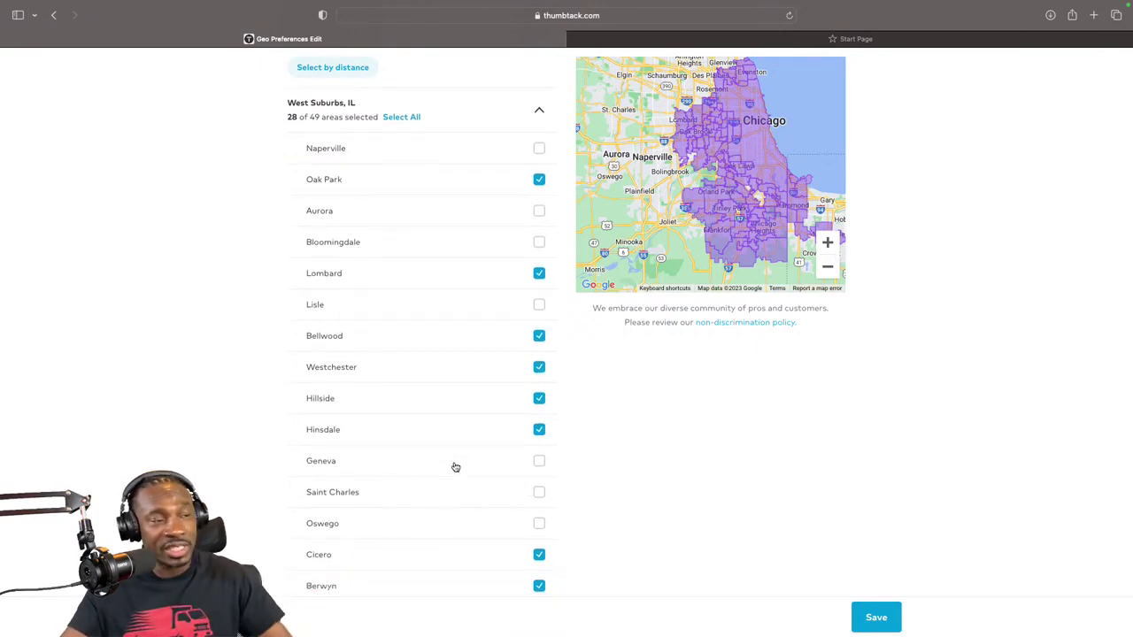
scroll(491, 461, "down", 5)
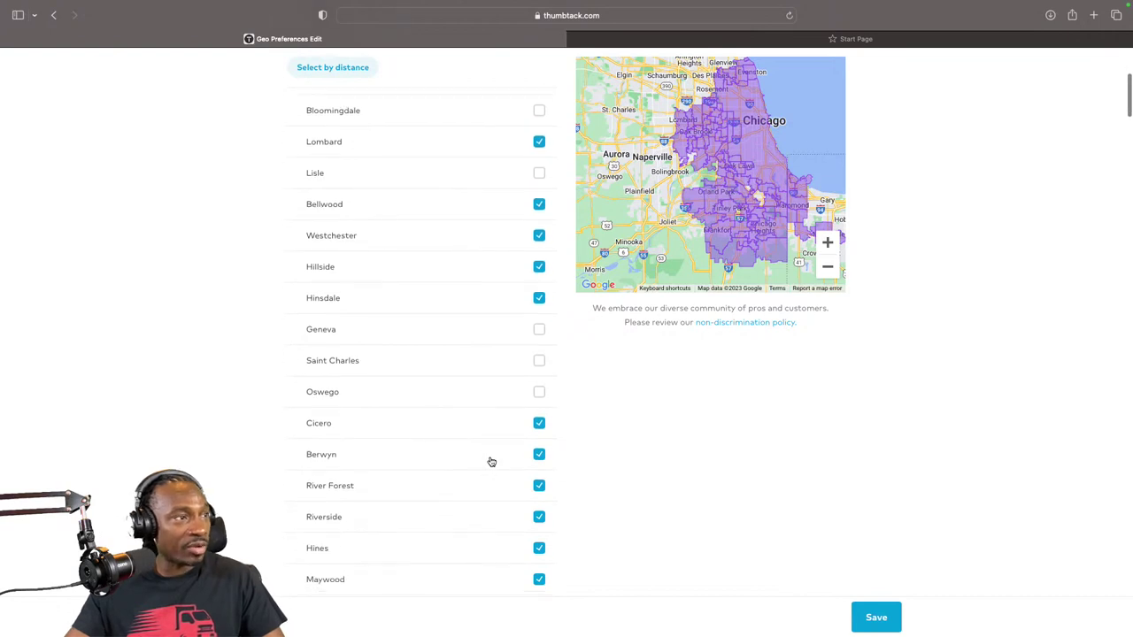
scroll(502, 487, "down", 1)
scroll(502, 487, "down", 1)
scroll(521, 531, "down", 6)
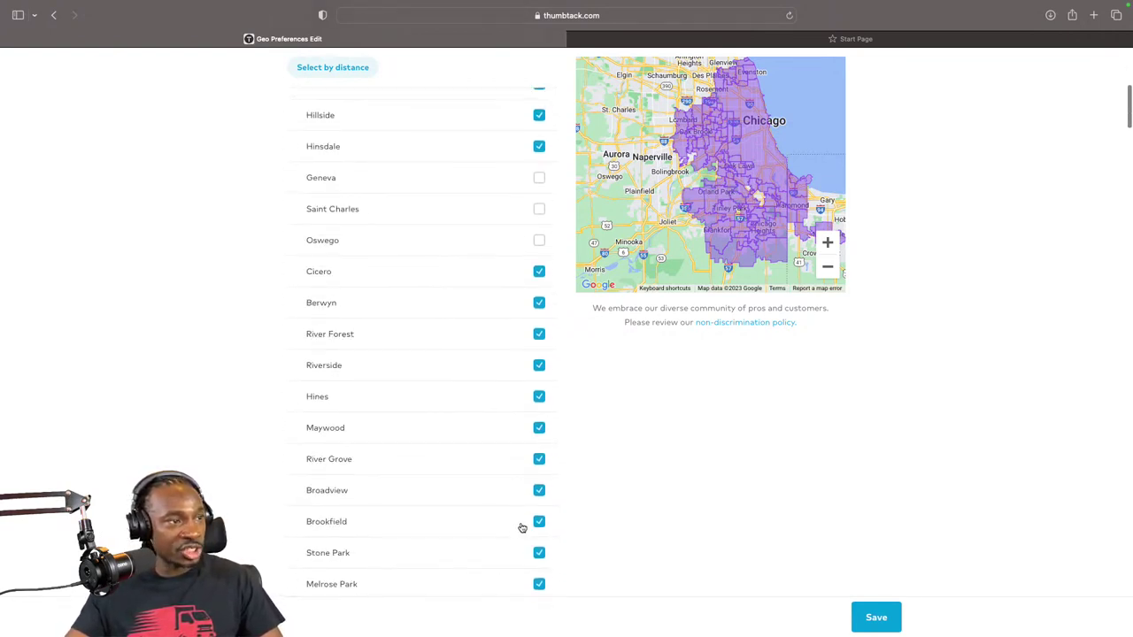
scroll(518, 493, "down", 13)
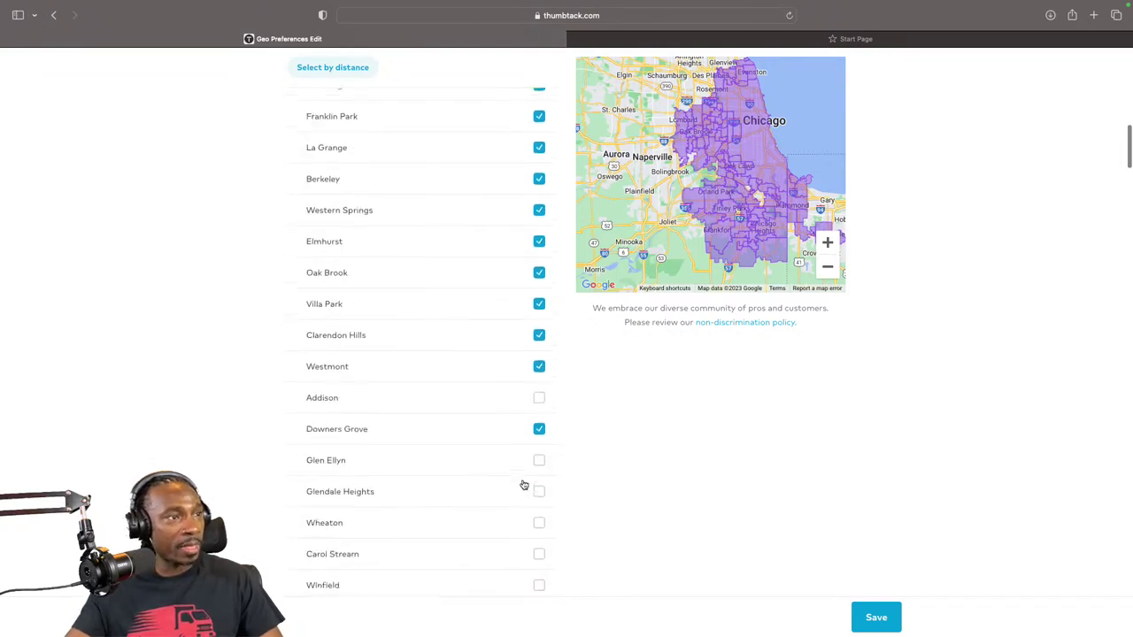
scroll(466, 416, "down", 5)
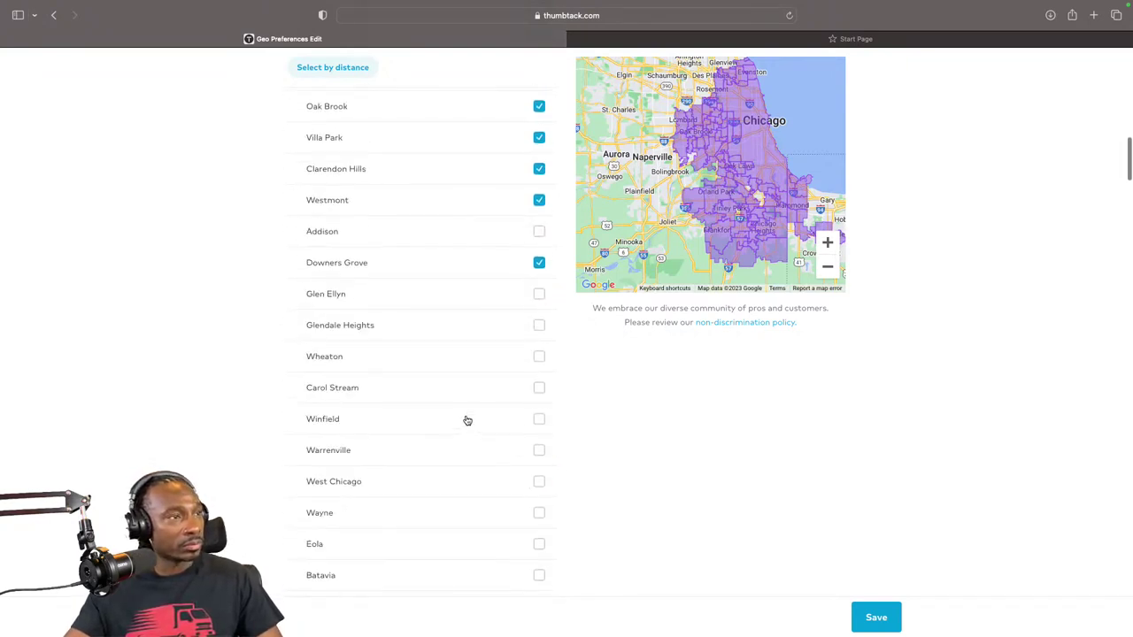
scroll(476, 421, "down", 5)
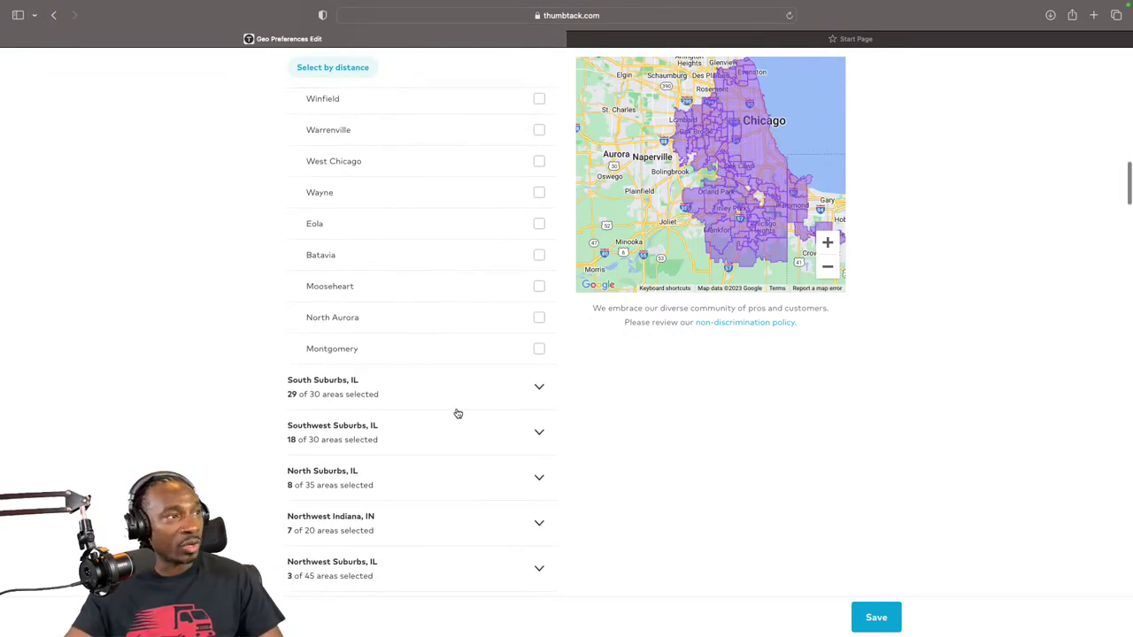
Step: Expand South Suburbs, IL, review which towns are selected from Oak Lawn through Monee, and collapse the list
left_click(540, 391)
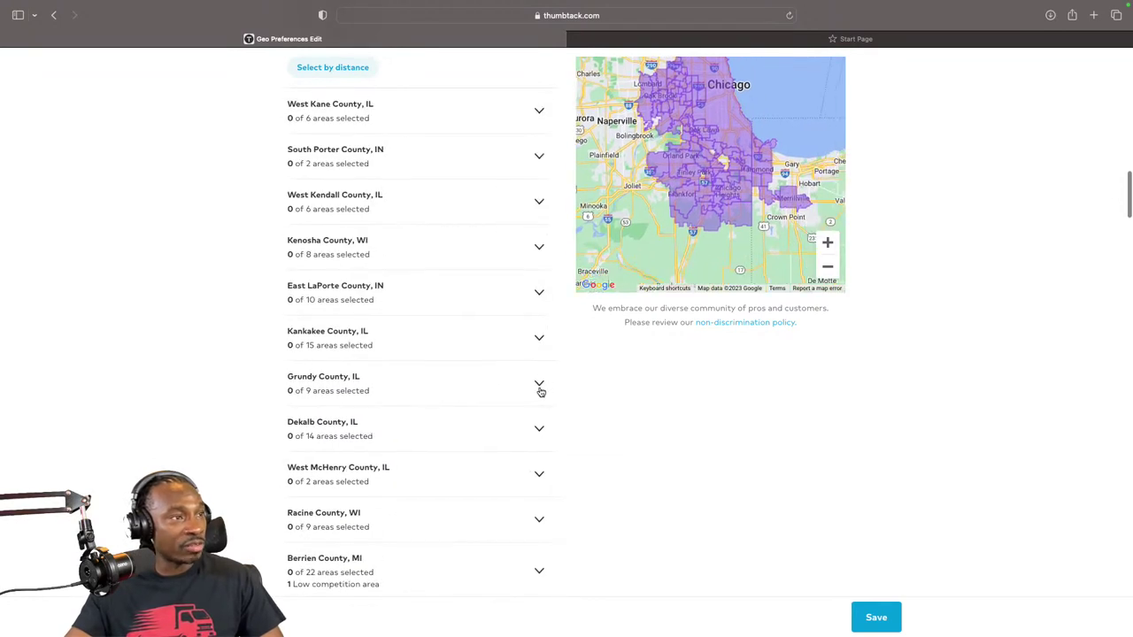
scroll(539, 392, "up", 10)
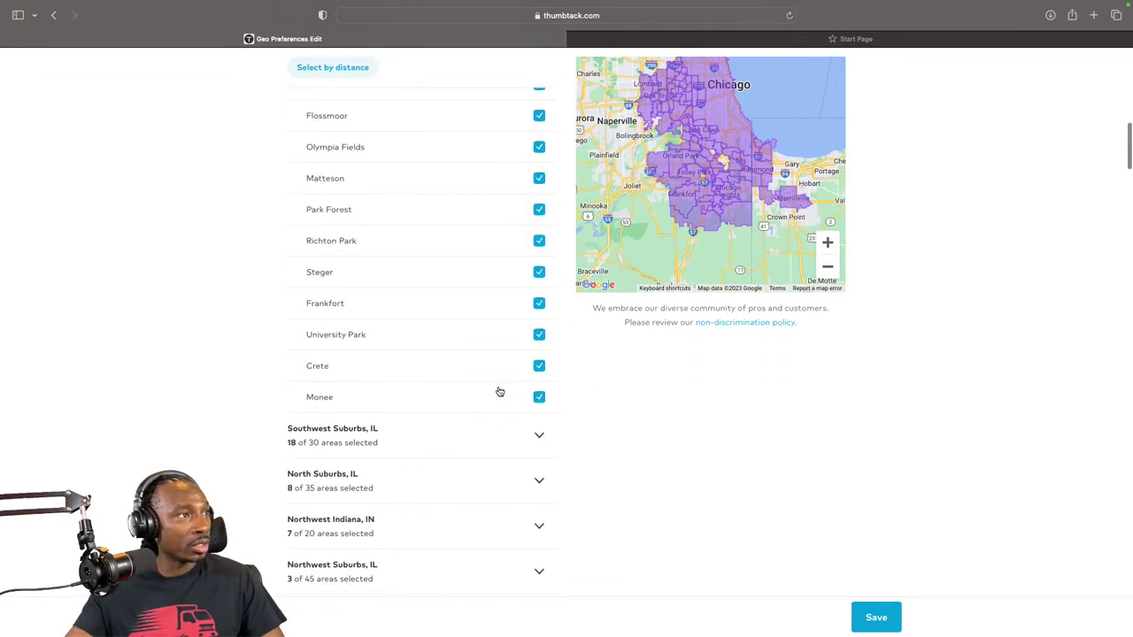
scroll(511, 432, "up", 6)
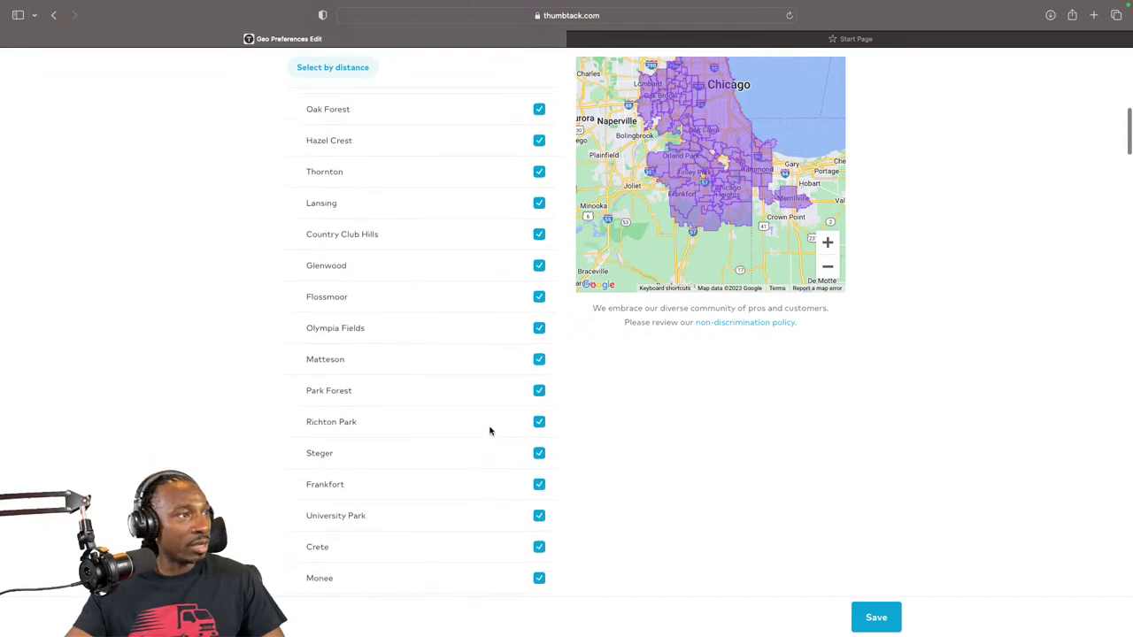
scroll(491, 432, "up", 5)
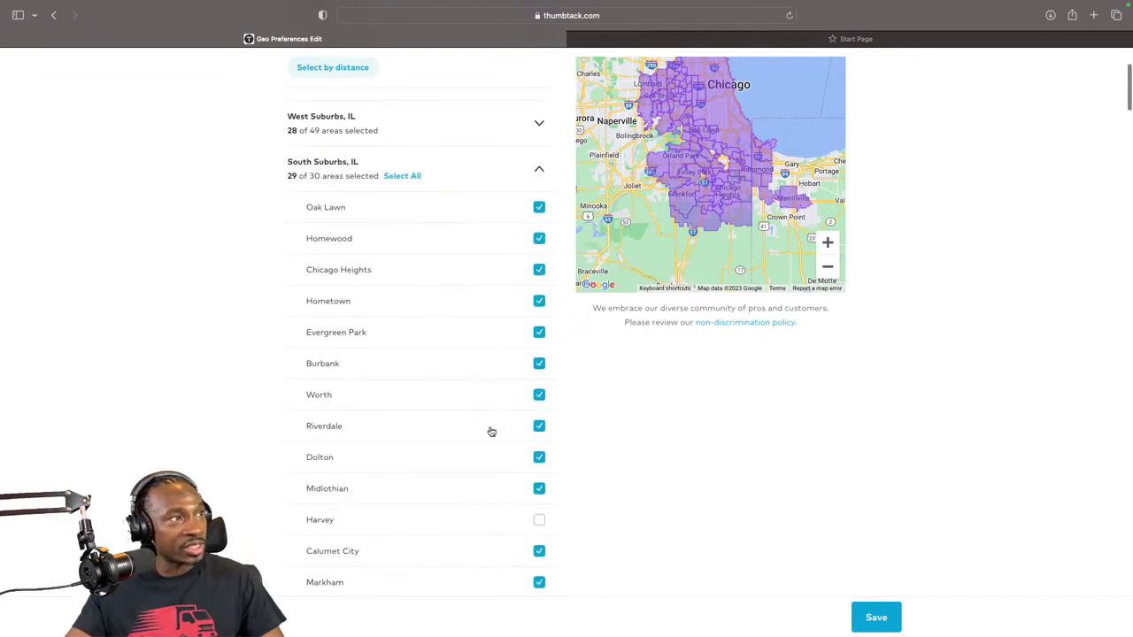
left_click(538, 272)
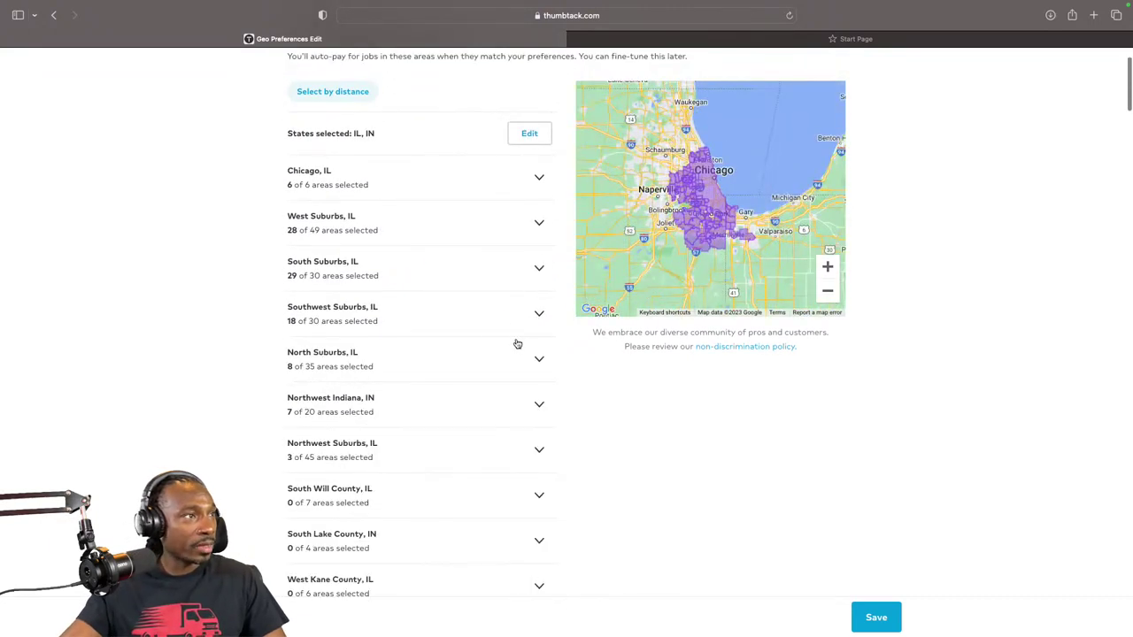
Step: Compare the selected suburb groups, from Chicago, IL to Northwest Suburbs, IL, with the highlighted coverage on the map
scroll(494, 389, "down", 3)
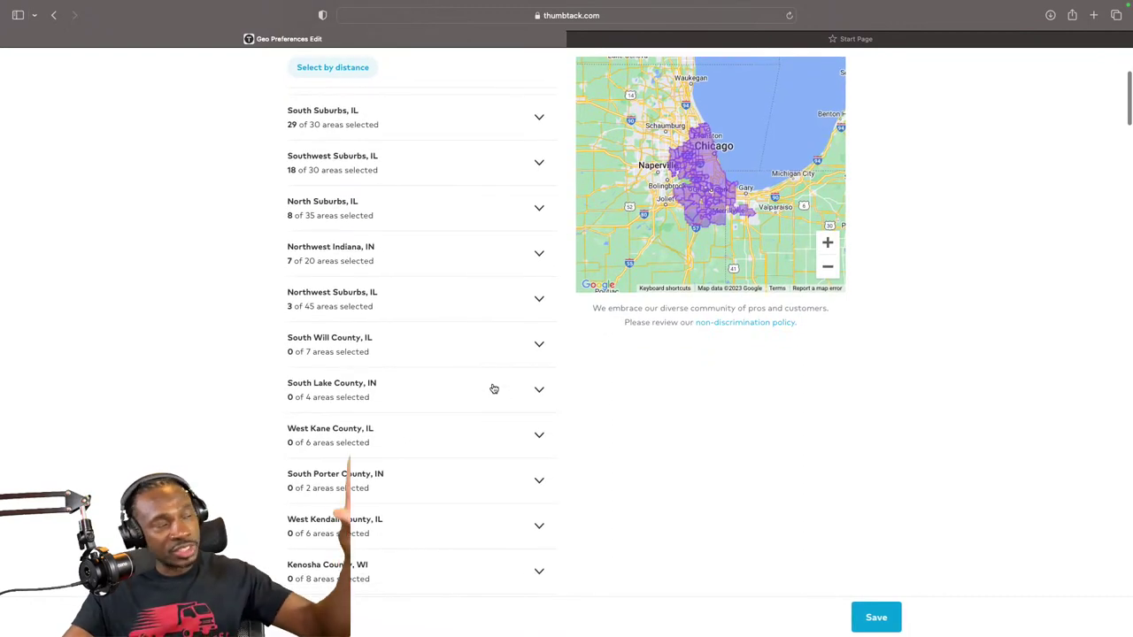
scroll(695, 361, "up", 2)
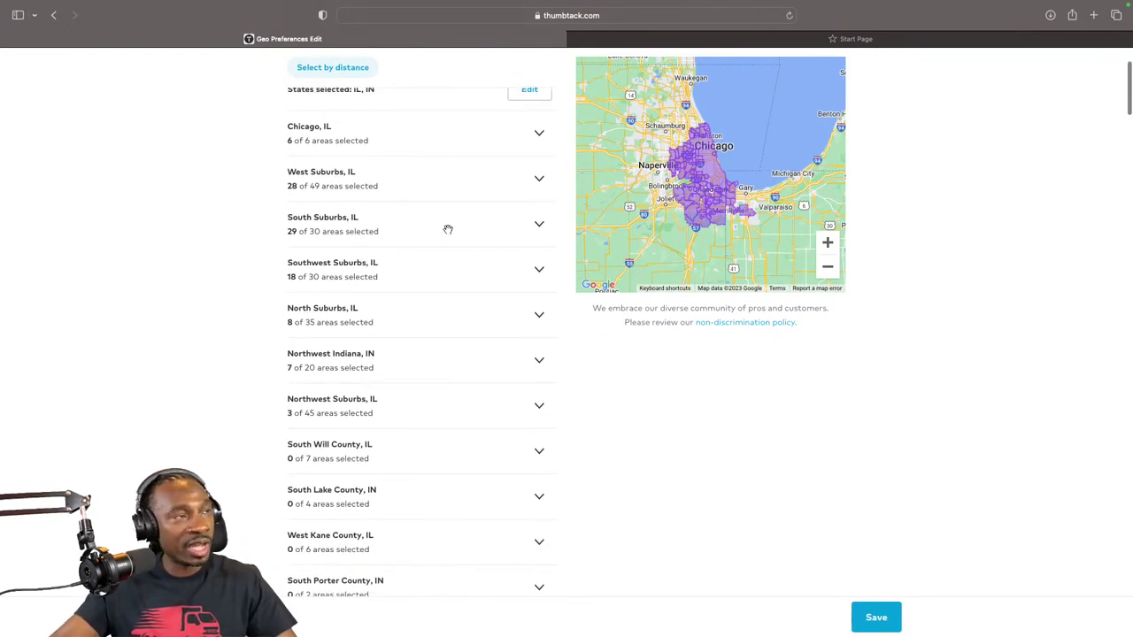
scroll(198, 228, "up", 3)
scroll(257, 239, "up", 1)
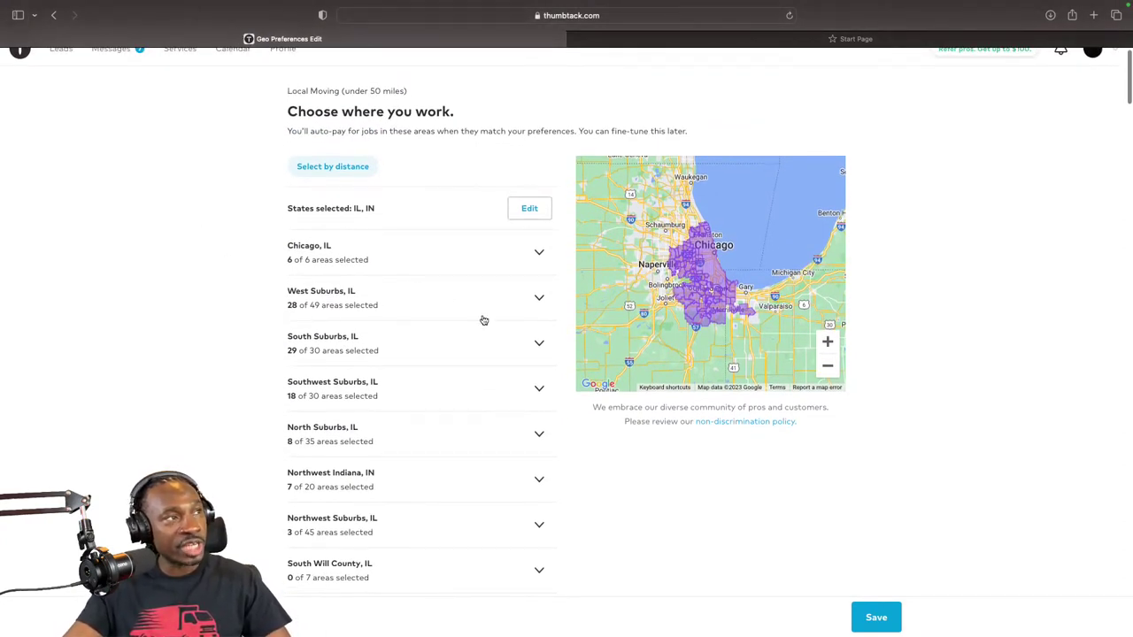
scroll(653, 283, "up", 2)
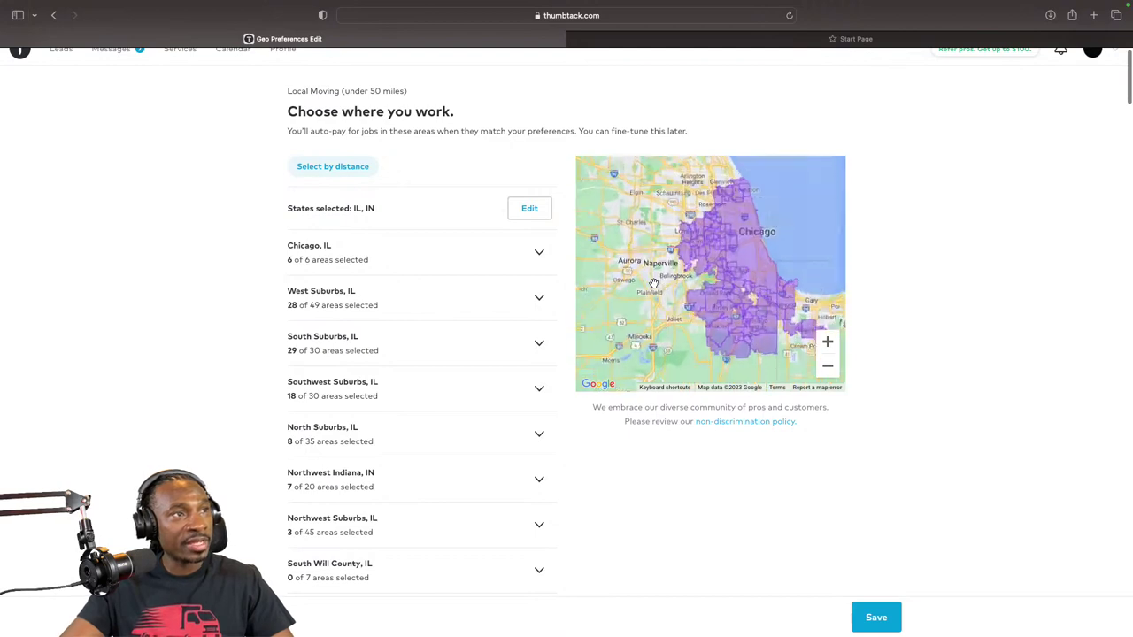
scroll(653, 283, "up", 1)
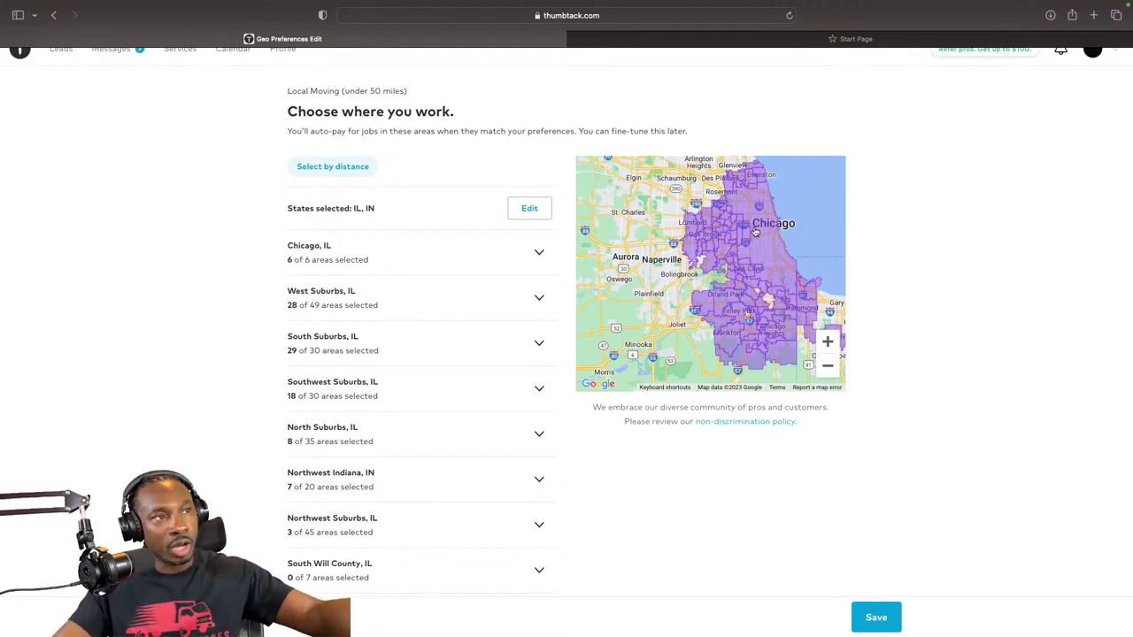
scroll(706, 249, "down", 1)
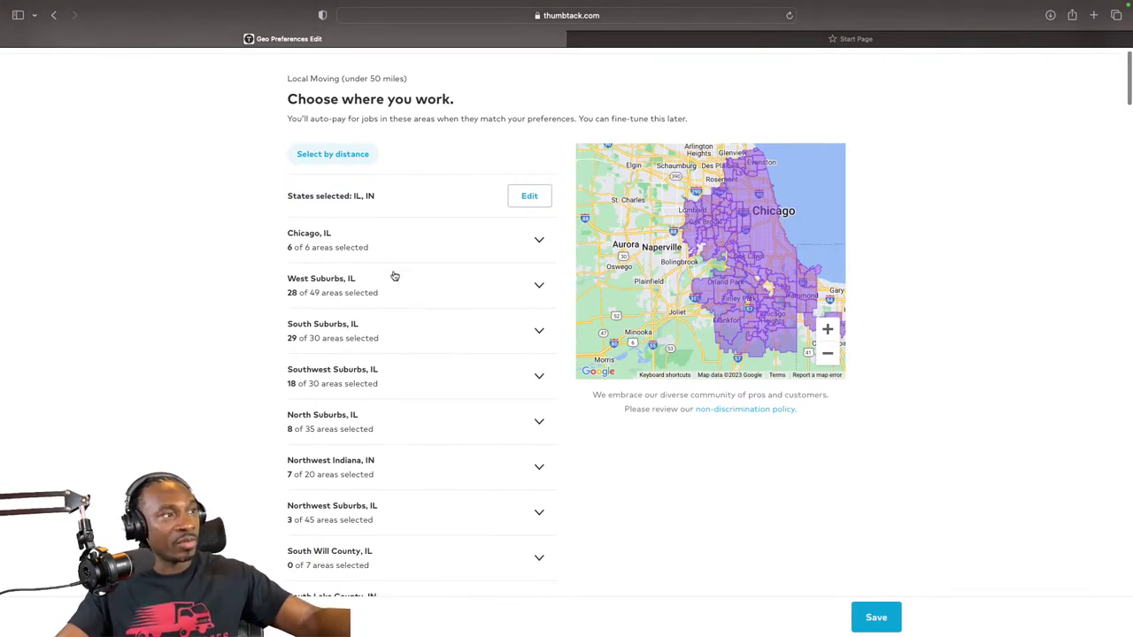
Step: Examine the map coverage around Chicago and the south suburbs, and review the county groups down to Berrien County, MI
left_click_drag(728, 309, 697, 317)
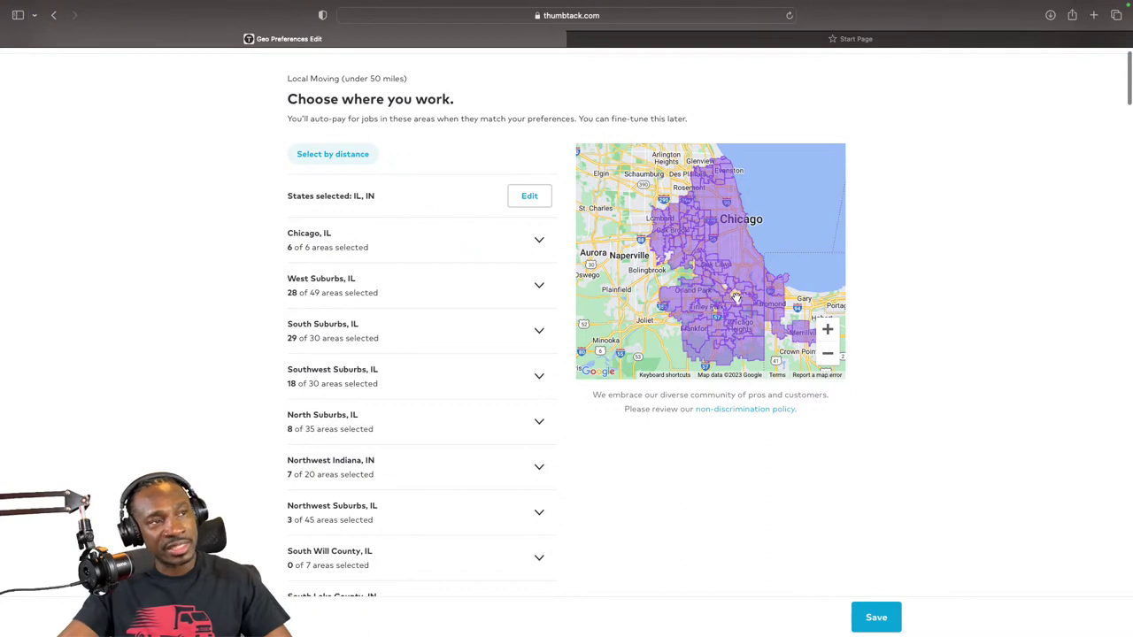
left_click_drag(703, 300, 706, 301)
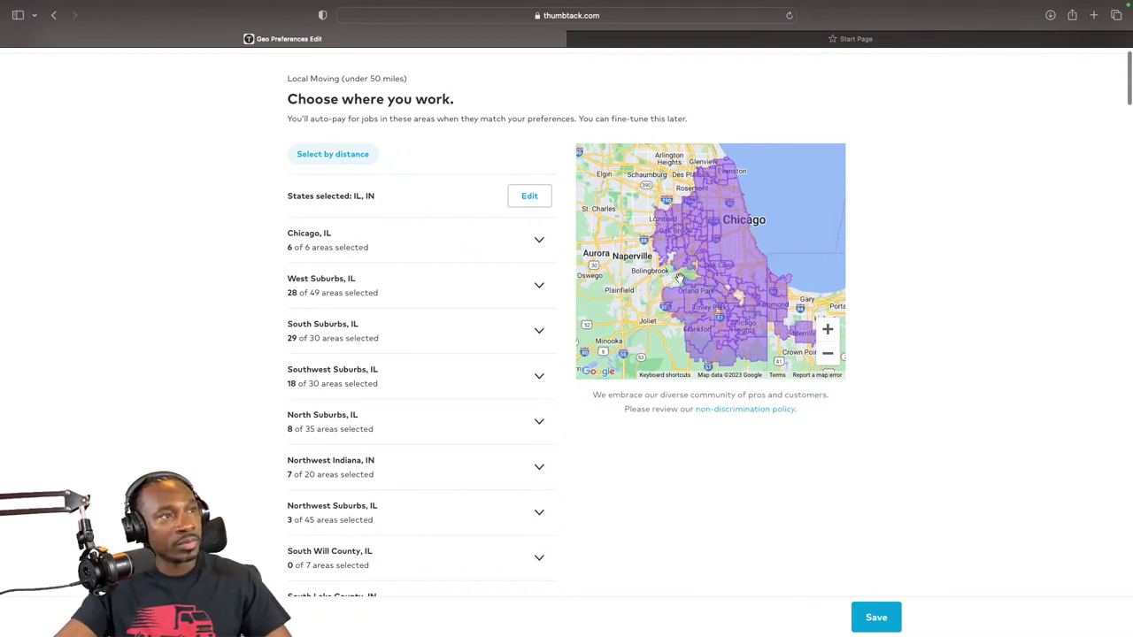
left_click_drag(715, 317, 717, 329)
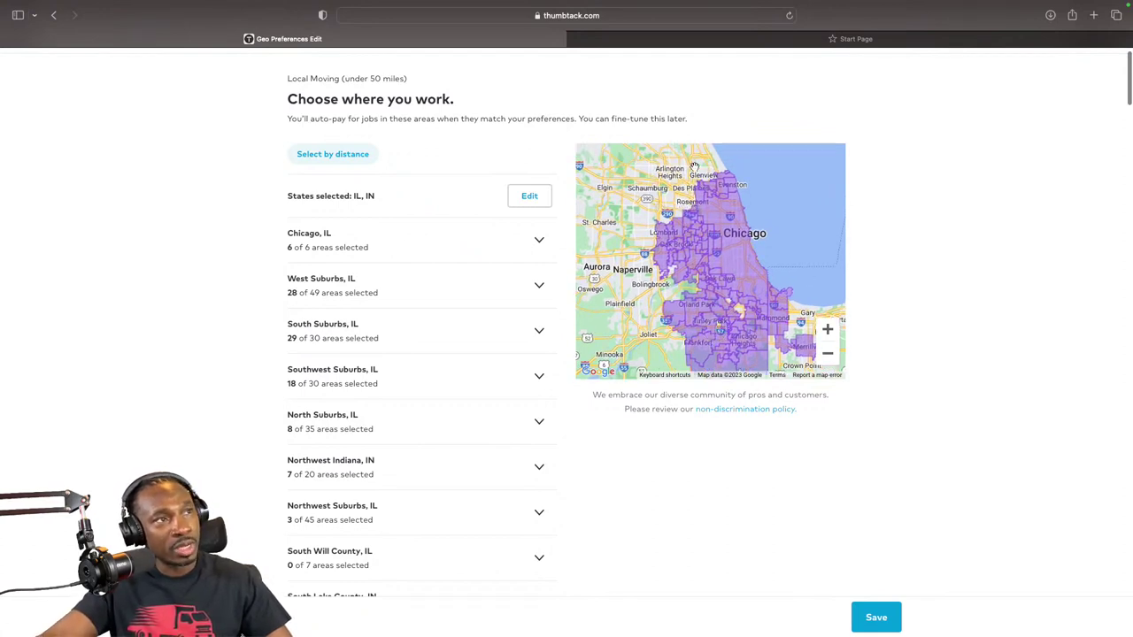
left_click_drag(721, 294, 706, 261)
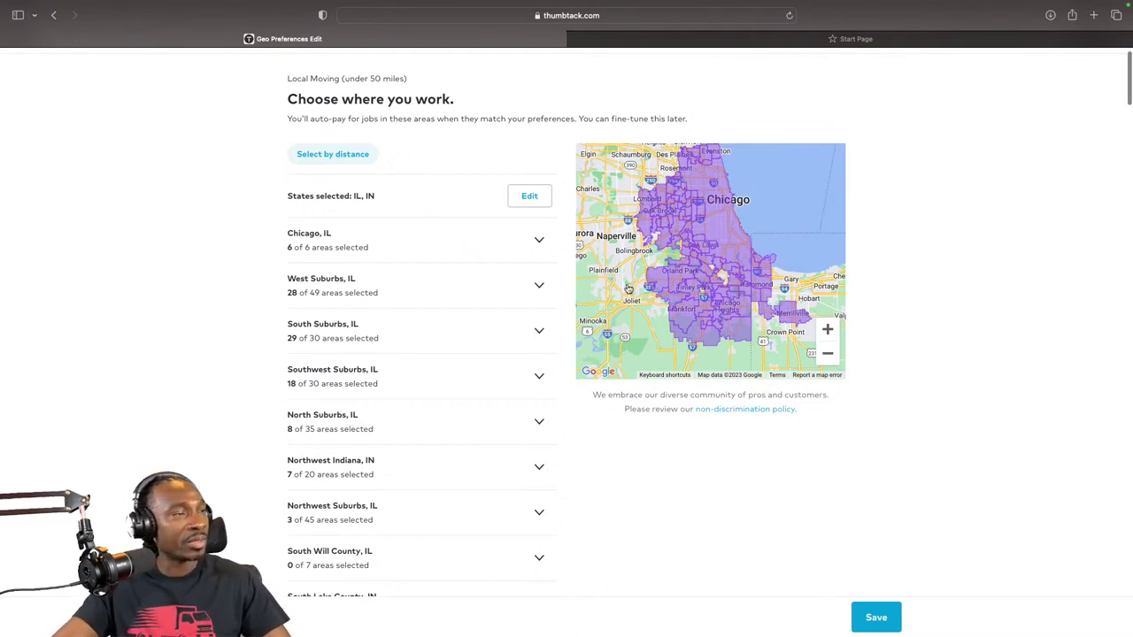
scroll(449, 306, "down", 10)
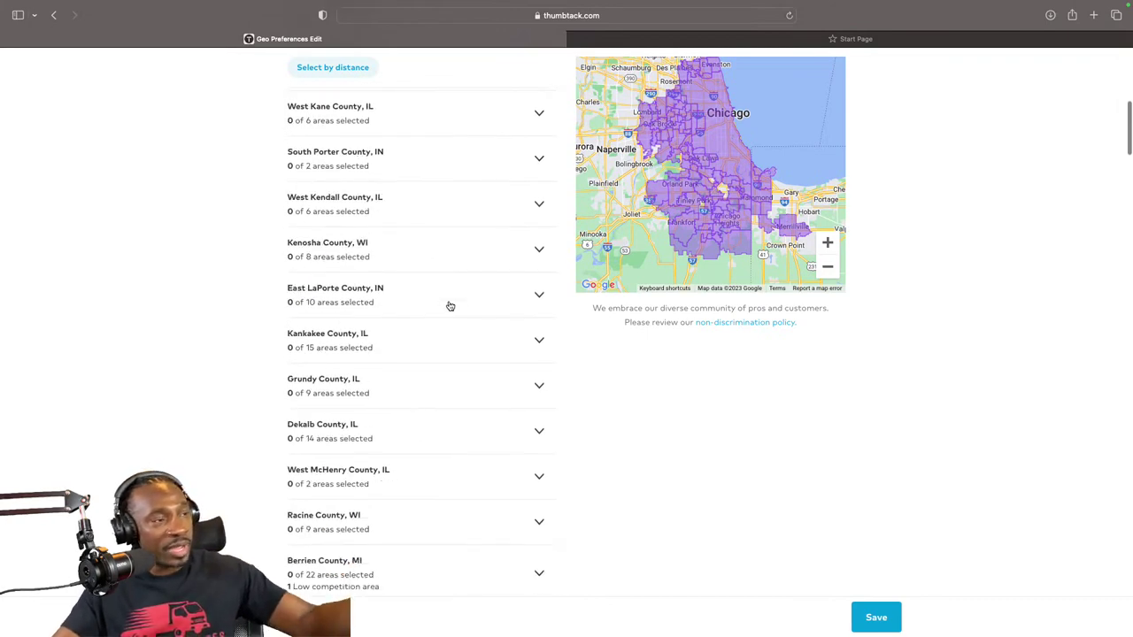
scroll(448, 303, "down", 5)
scroll(448, 304, "up", 15)
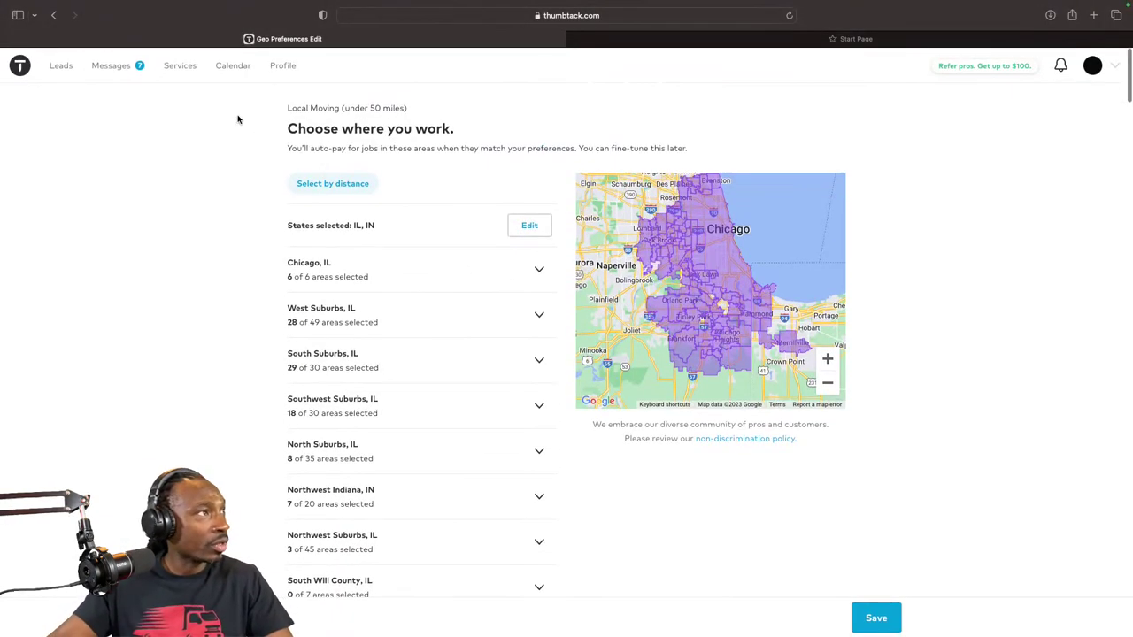
Step: Return to the service settings and add Studio, 1 bedroom, 2 bedroom and 3 bedroom homes to the job types
left_click(53, 15)
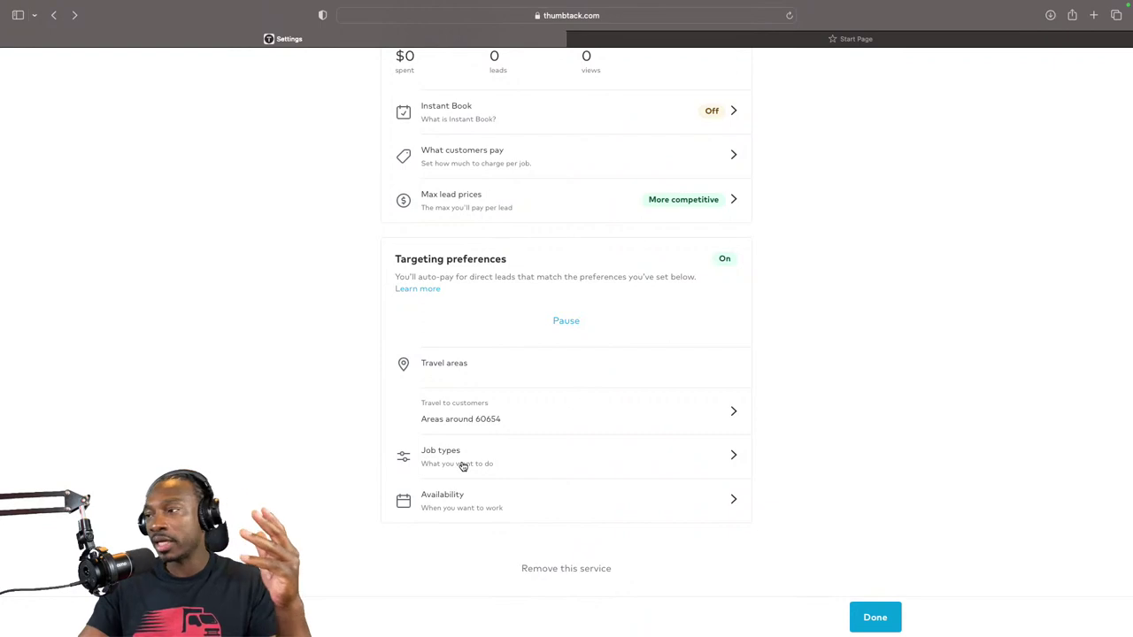
left_click(731, 455)
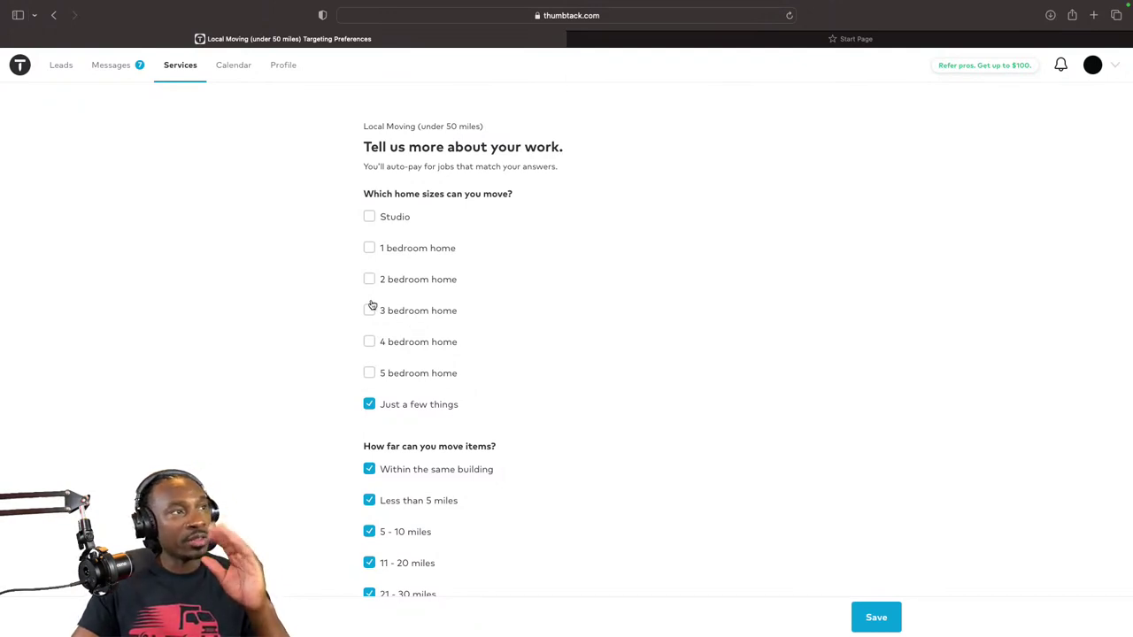
left_click(369, 217)
left_click(369, 405)
left_click(370, 405)
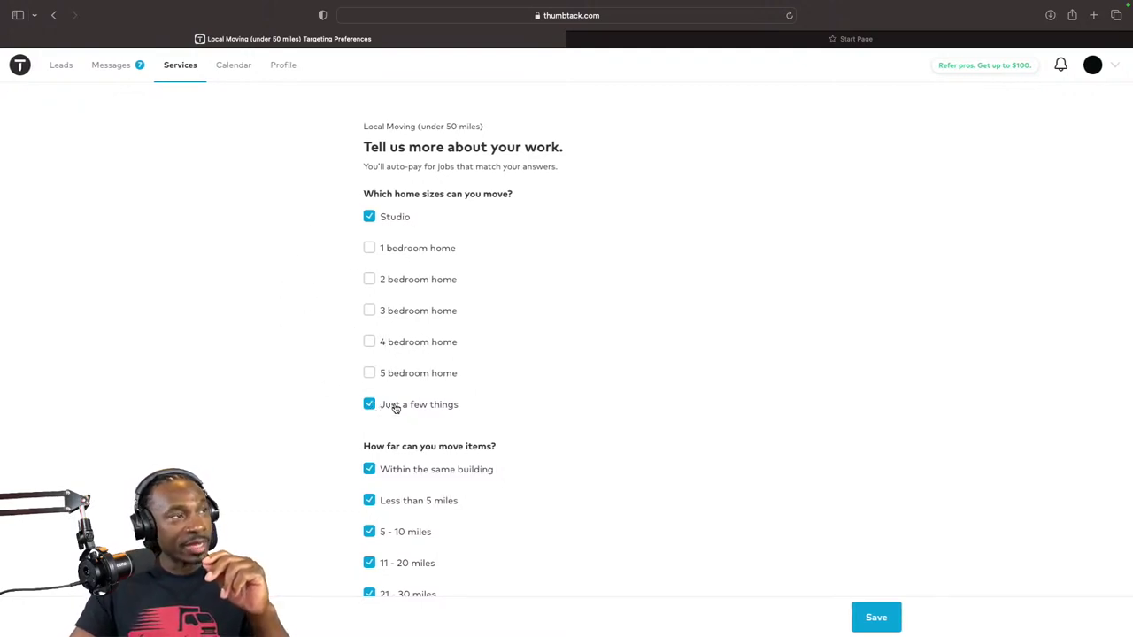
left_click(369, 248)
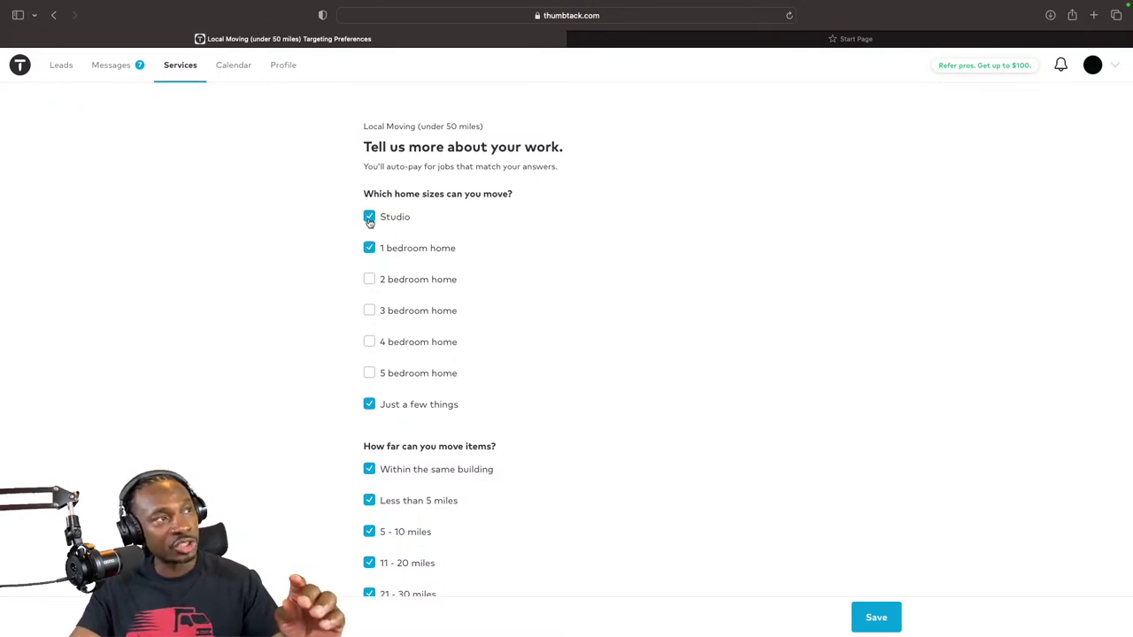
left_click(369, 280)
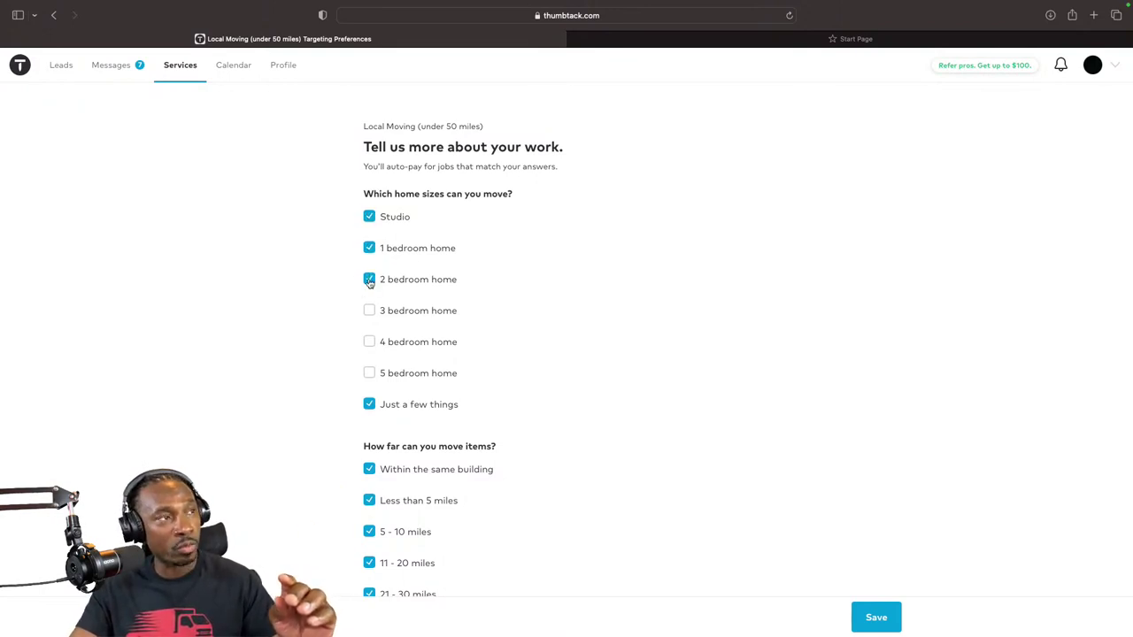
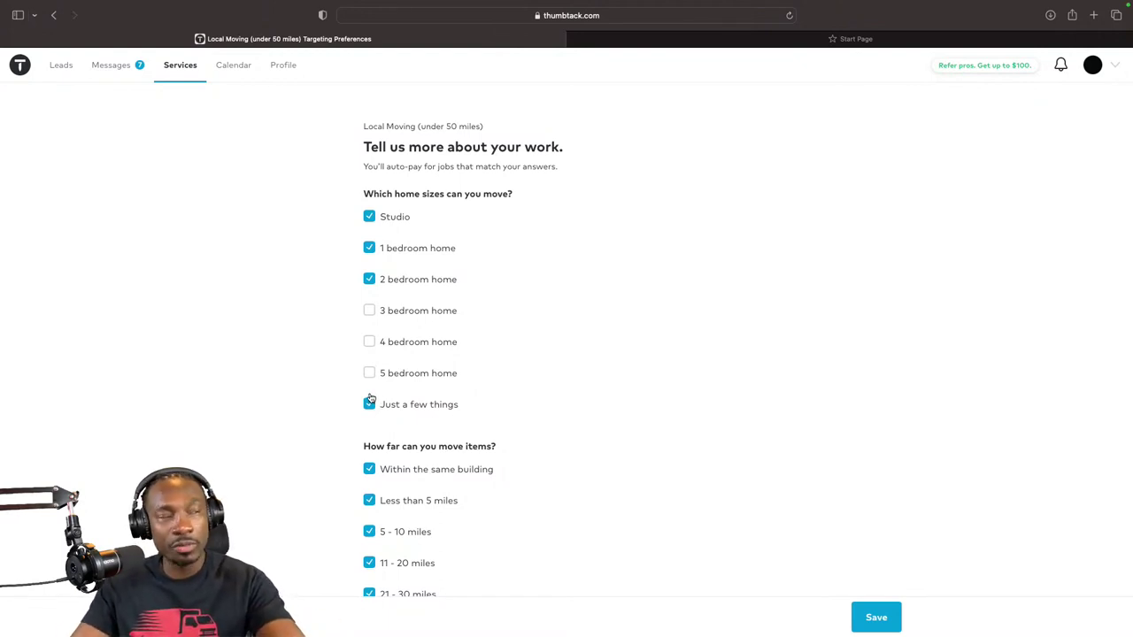
left_click(370, 314)
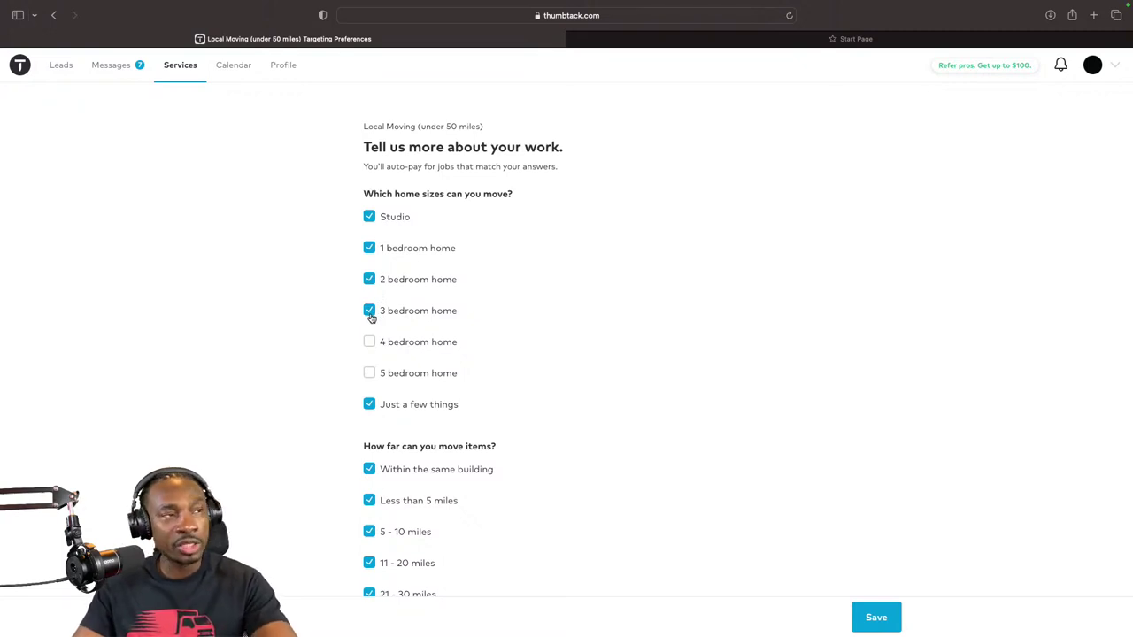
Step: Try including the 4 bedroom and 5 bedroom home sizes, and clear both again
left_click(369, 343)
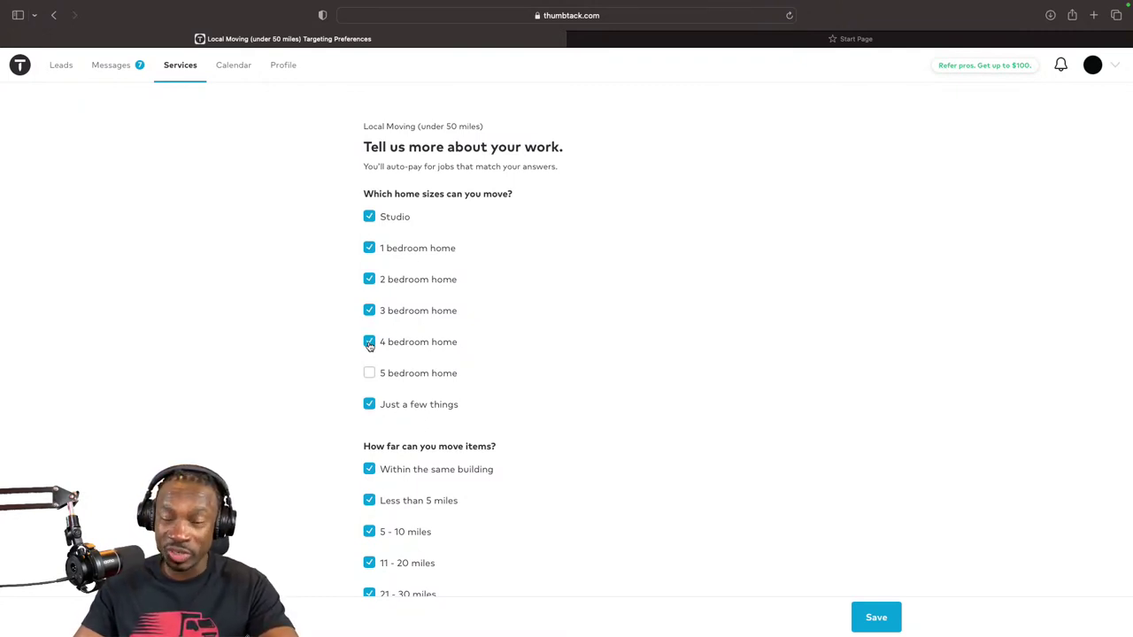
left_click(369, 376)
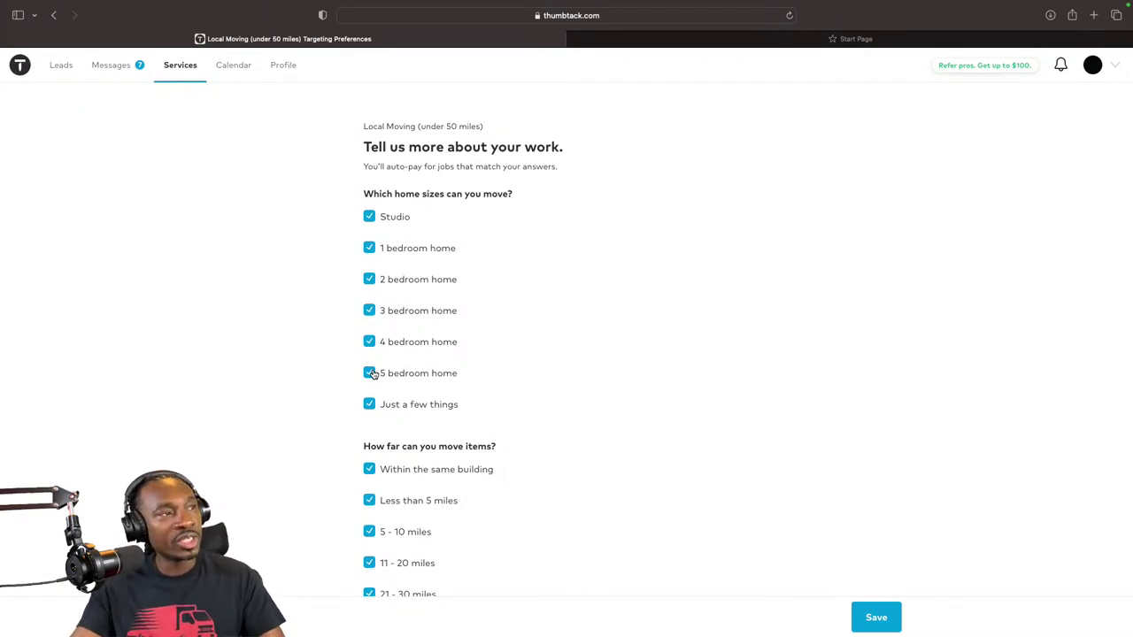
left_click(369, 341)
left_click(368, 373)
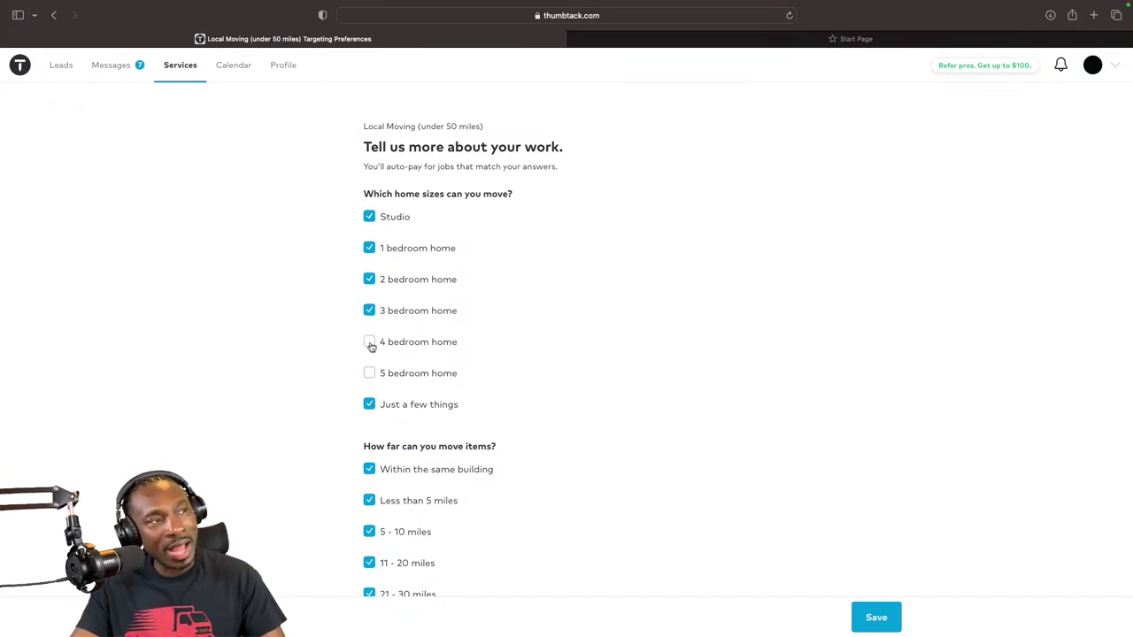
left_click(371, 343)
left_click(369, 374)
left_click(369, 374)
left_click(370, 351)
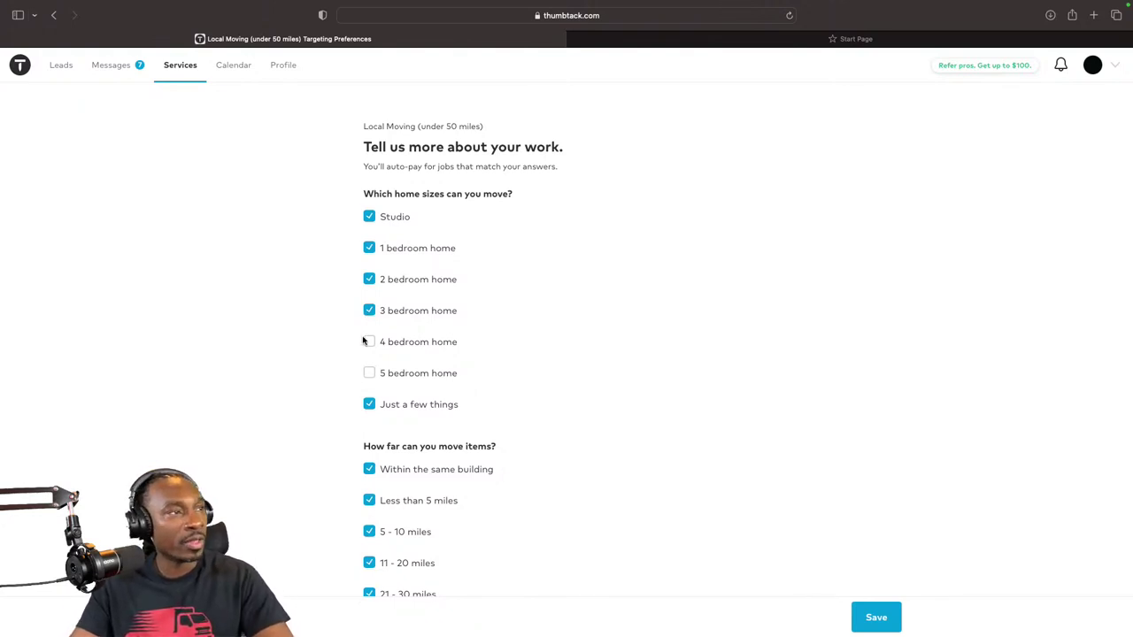
Step: Review the options for how far items can be moved and how they can be loaded and unloaded
scroll(367, 340, "down", 2)
scroll(371, 310, "down", 5)
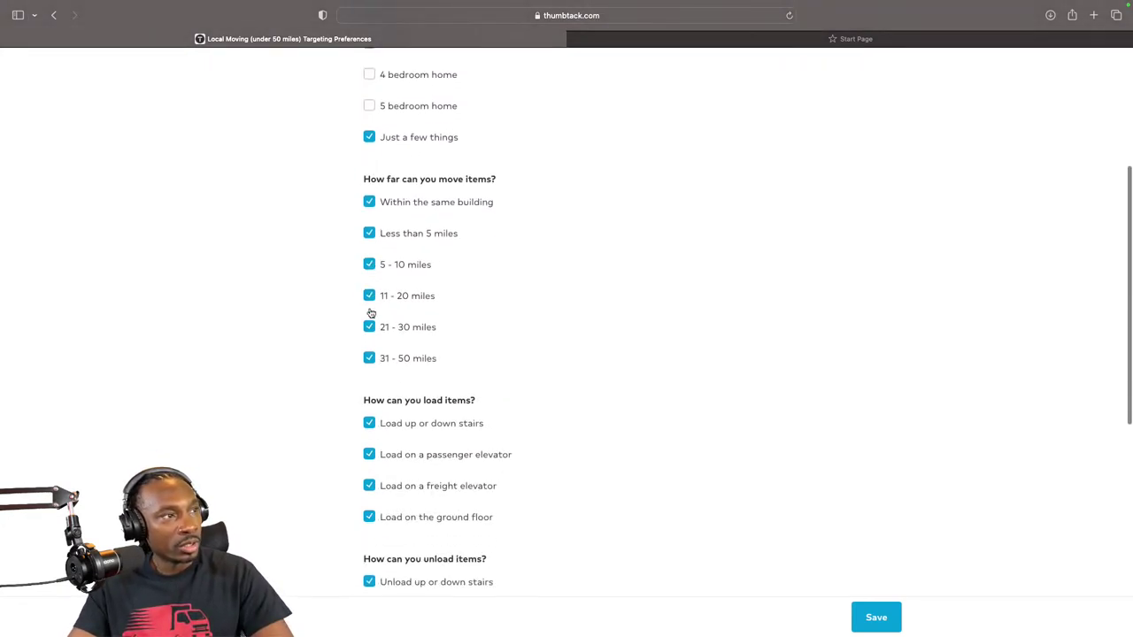
scroll(370, 312, "up", 4)
scroll(370, 313, "down", 1)
scroll(371, 312, "down", 2)
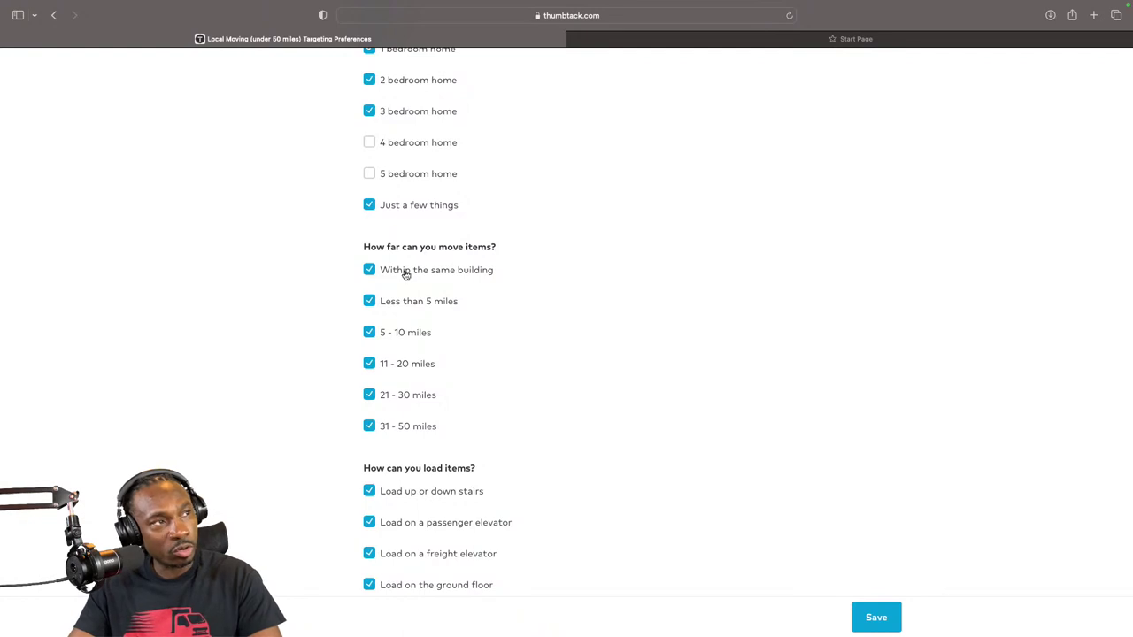
scroll(389, 279, "down", 2)
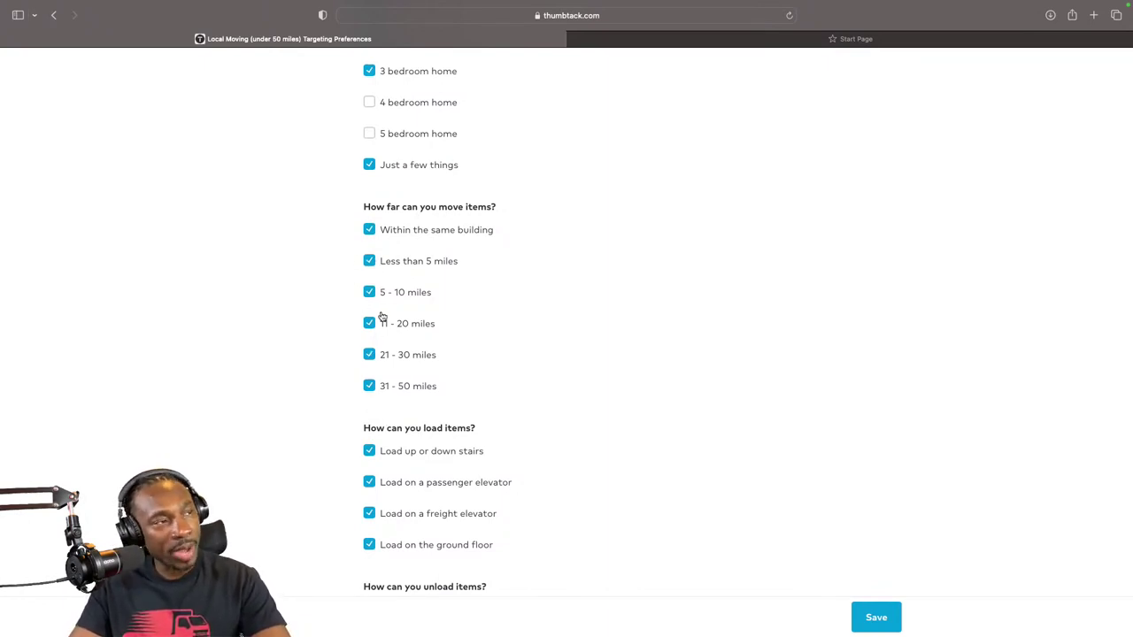
scroll(477, 395, "down", 3)
scroll(478, 395, "down", 2)
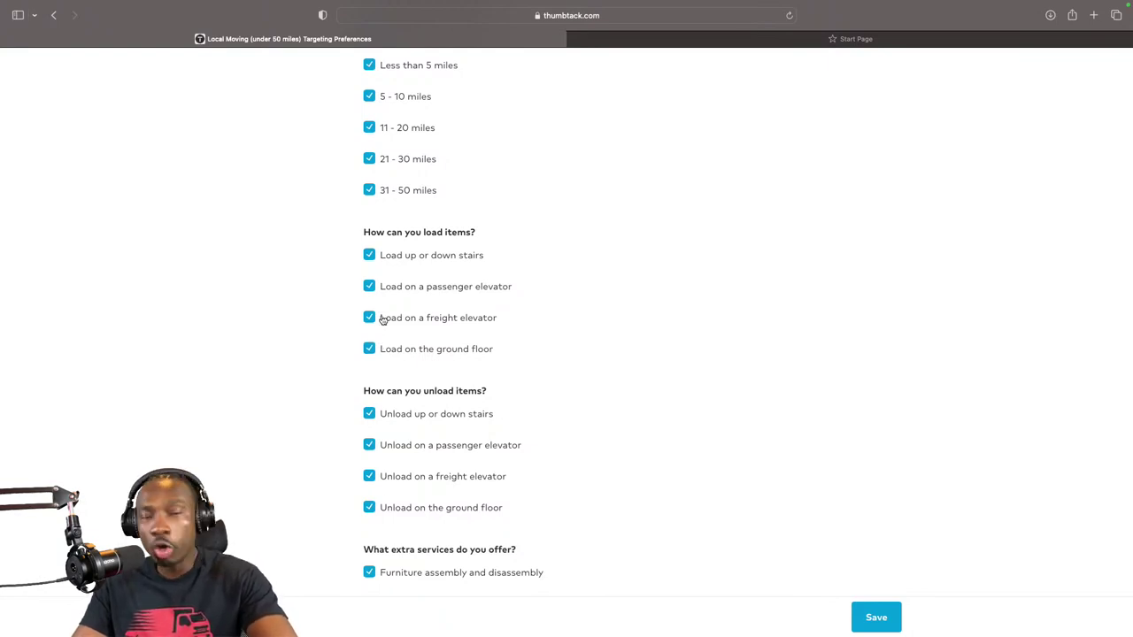
Step: Try clearing loading options such as stairs and ground floor, and reselect all of them
left_click(368, 255)
left_click(368, 285)
left_click(370, 316)
left_click(370, 318)
left_click(370, 286)
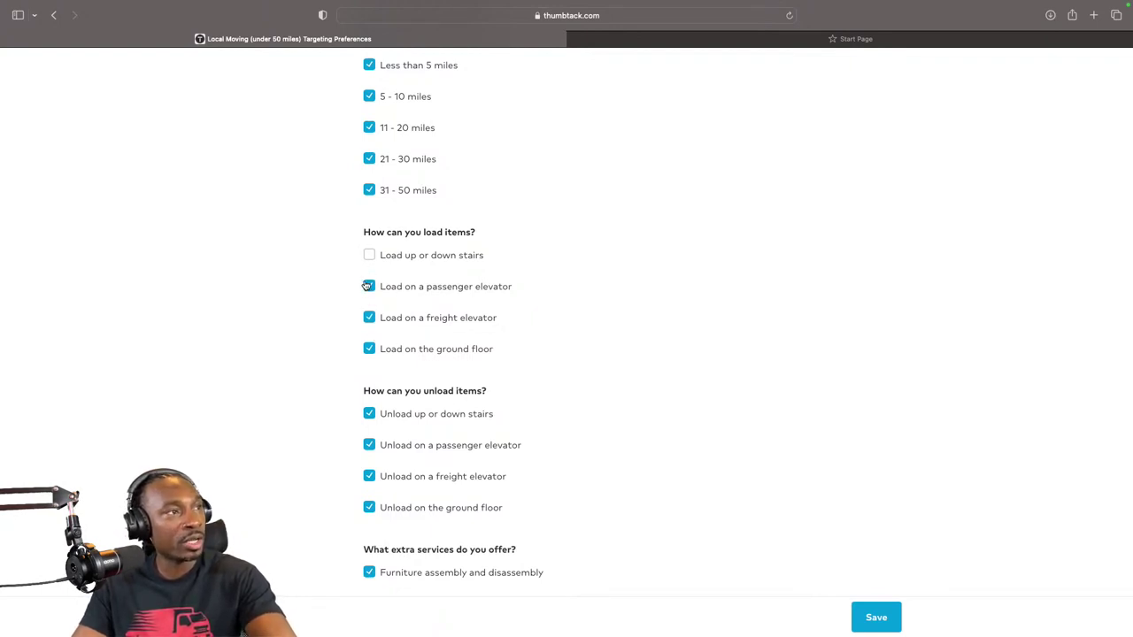
left_click(370, 350)
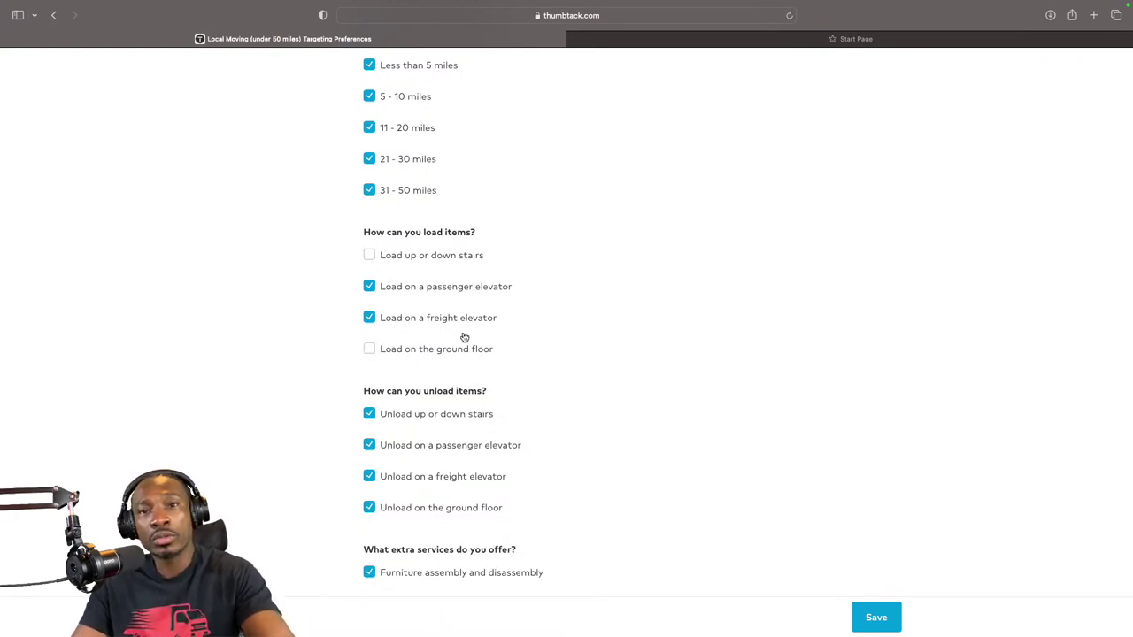
left_click(370, 256)
left_click(372, 350)
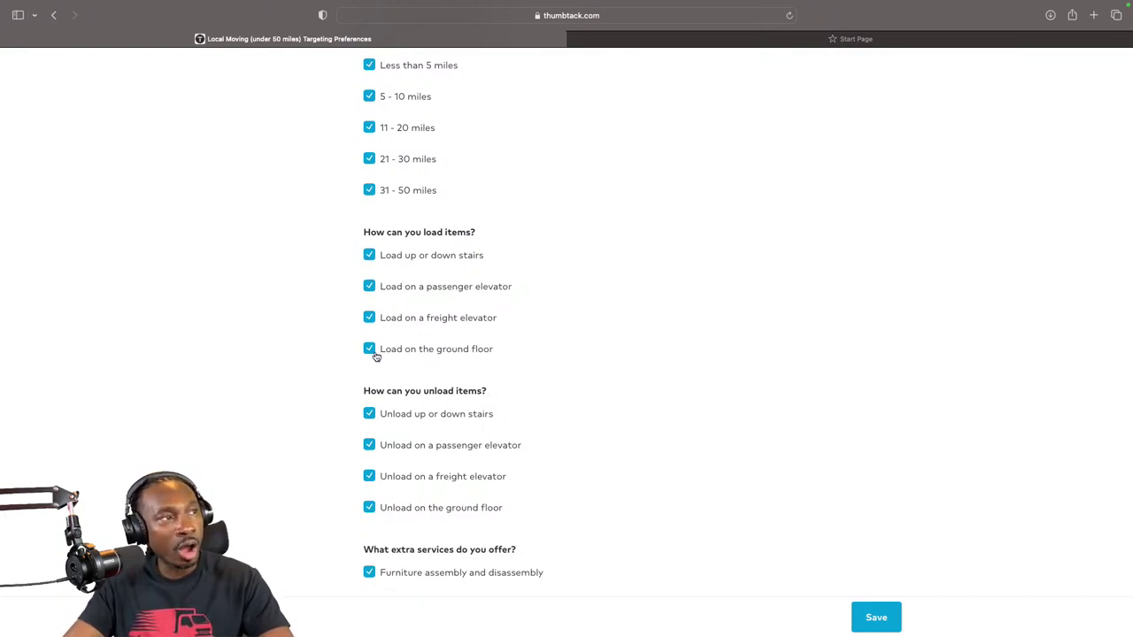
Step: Review the unloading options and the extra services offered in the Local Moving job types
scroll(398, 394, "down", 2)
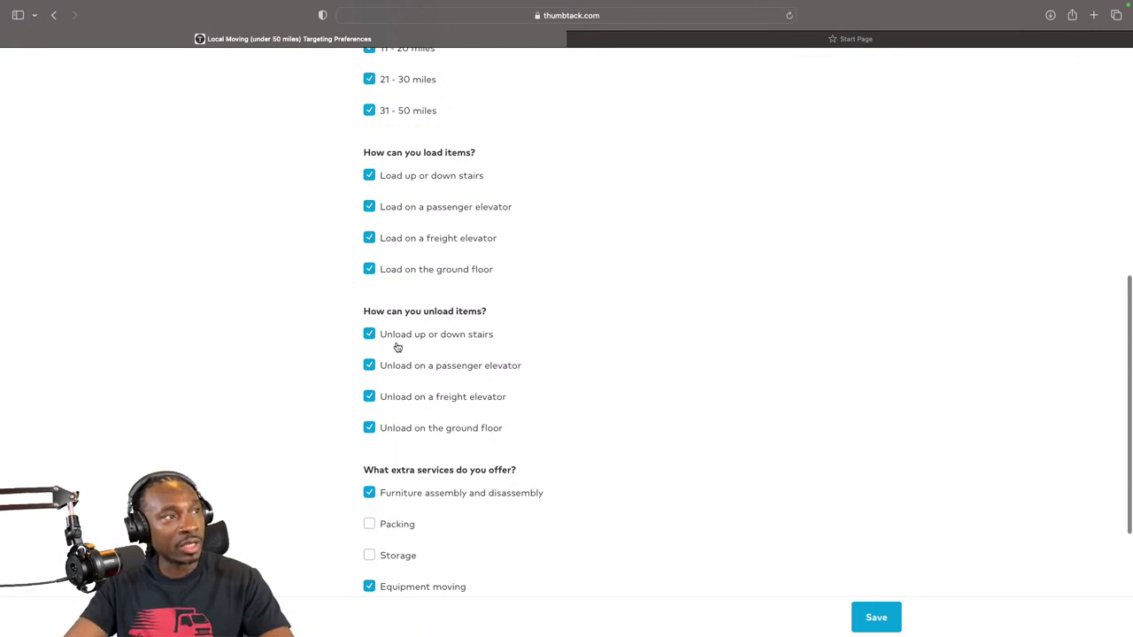
scroll(398, 345, "down", 1)
scroll(384, 365, "down", 1)
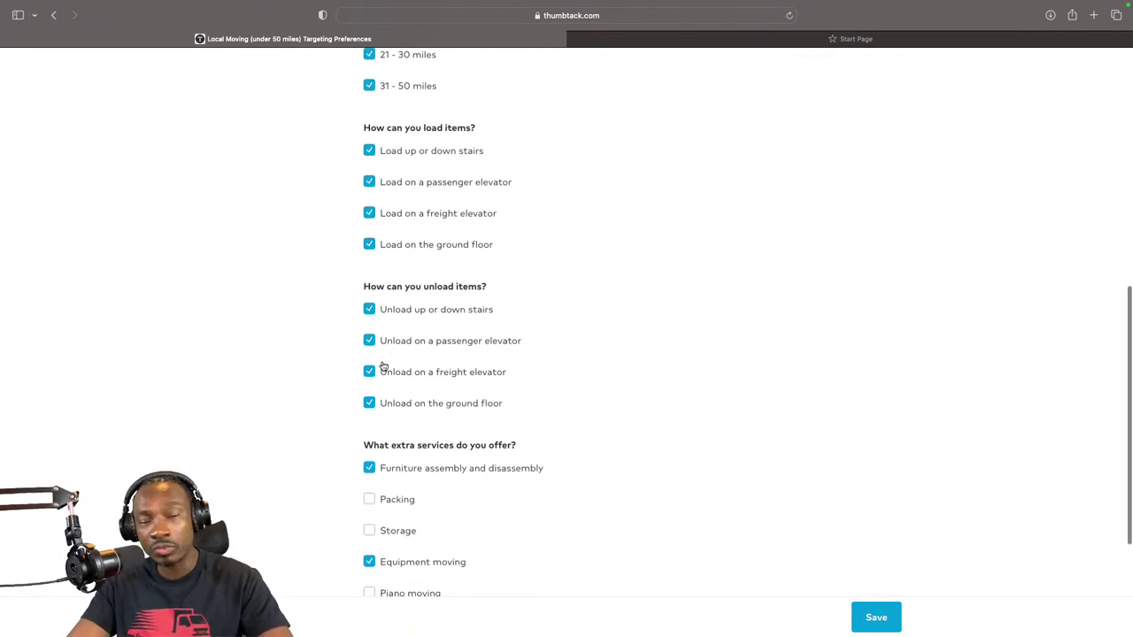
scroll(383, 365, "down", 5)
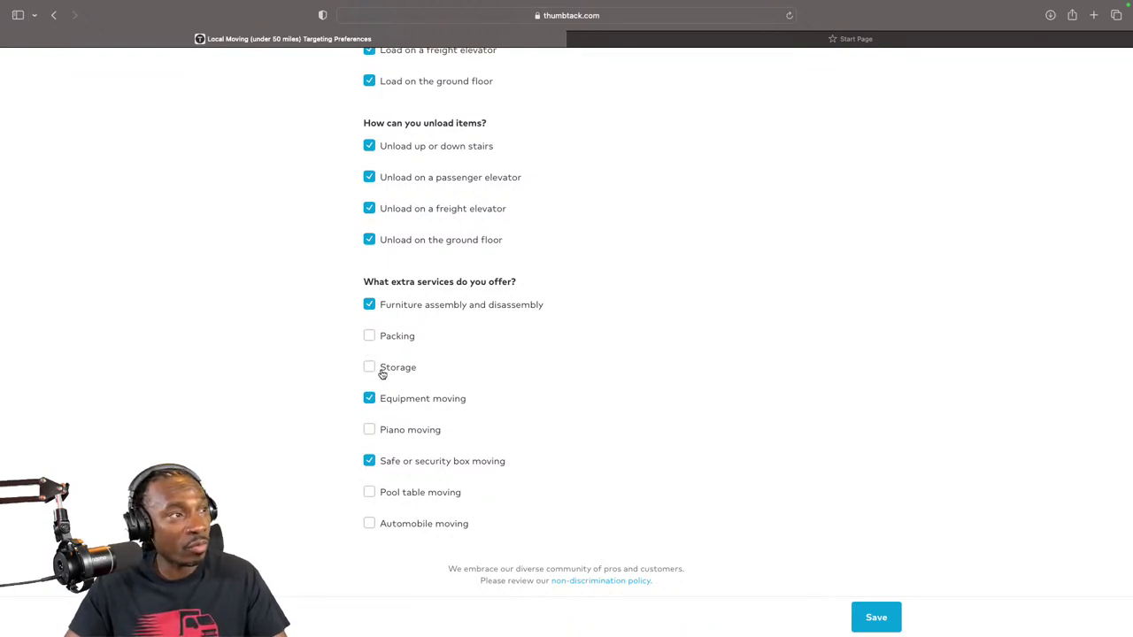
scroll(378, 390, "down", 1)
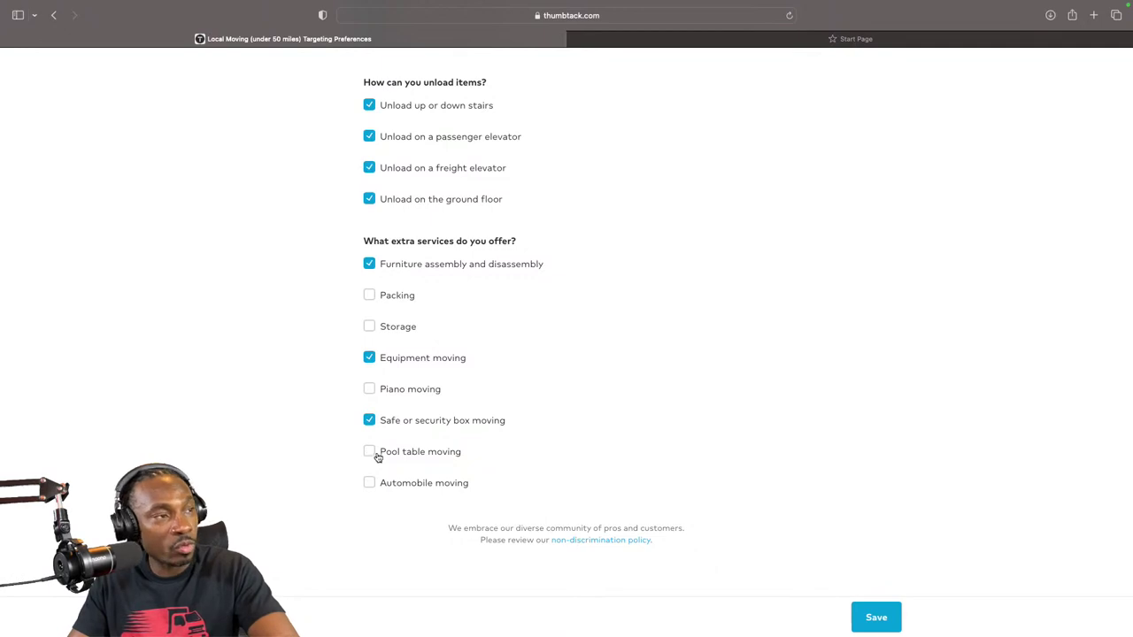
scroll(376, 455, "down", 1)
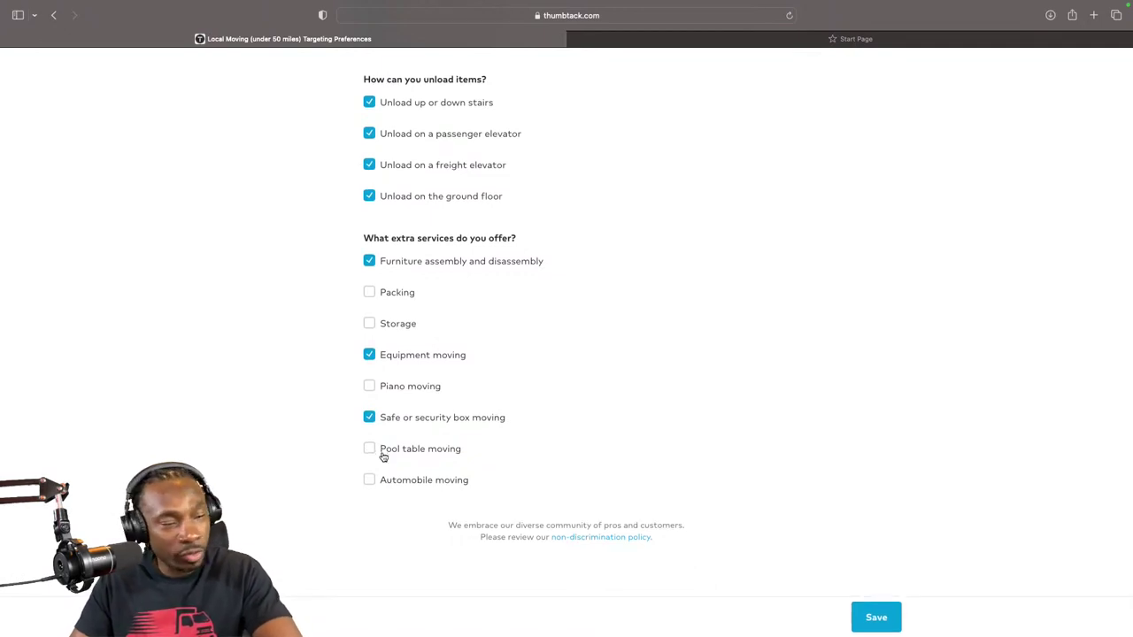
scroll(383, 455, "up", 3)
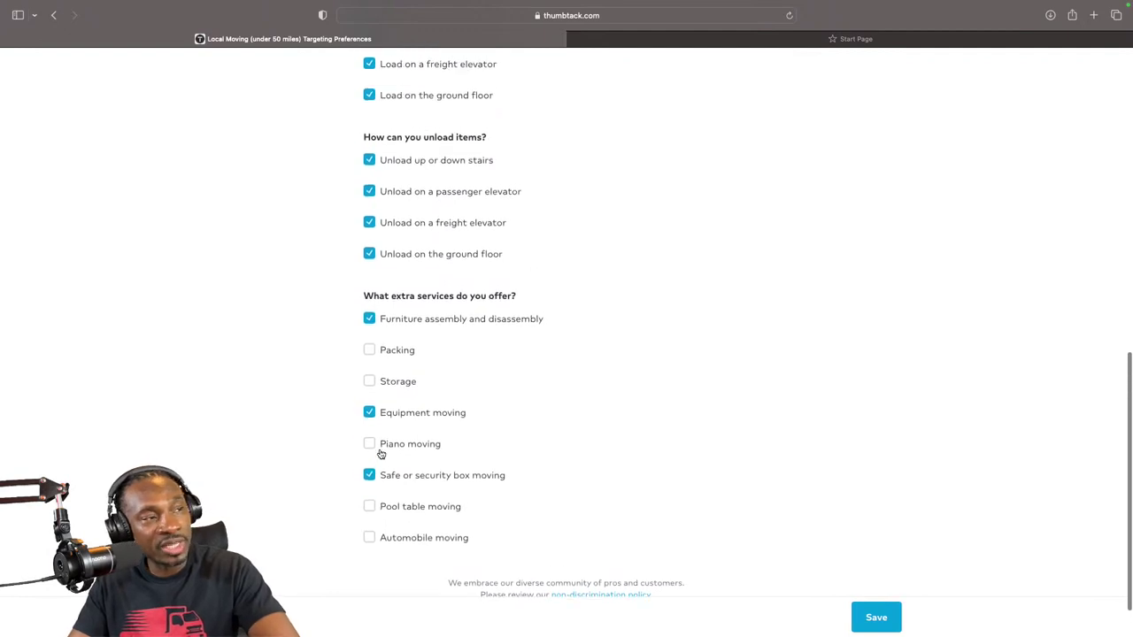
scroll(379, 451, "up", 1)
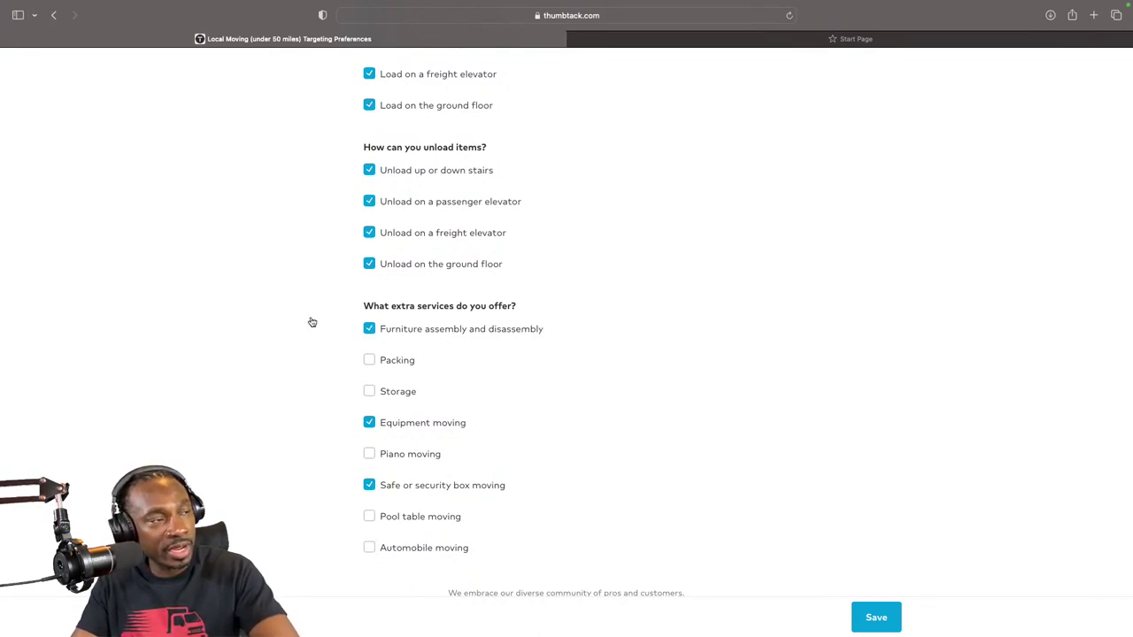
scroll(498, 327, "up", 1)
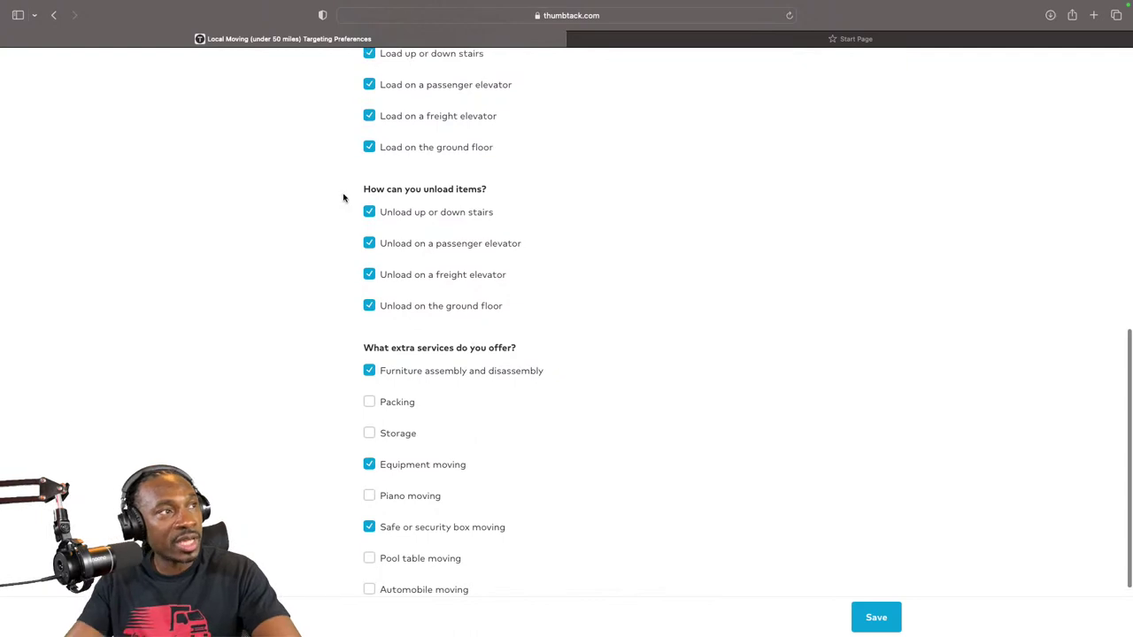
scroll(470, 245, "down", 1)
Step: Try clearing the Studio, 1 bedroom, 2 bedroom and 3 bedroom home sizes, and leave the job types without saving
scroll(478, 291, "up", 13)
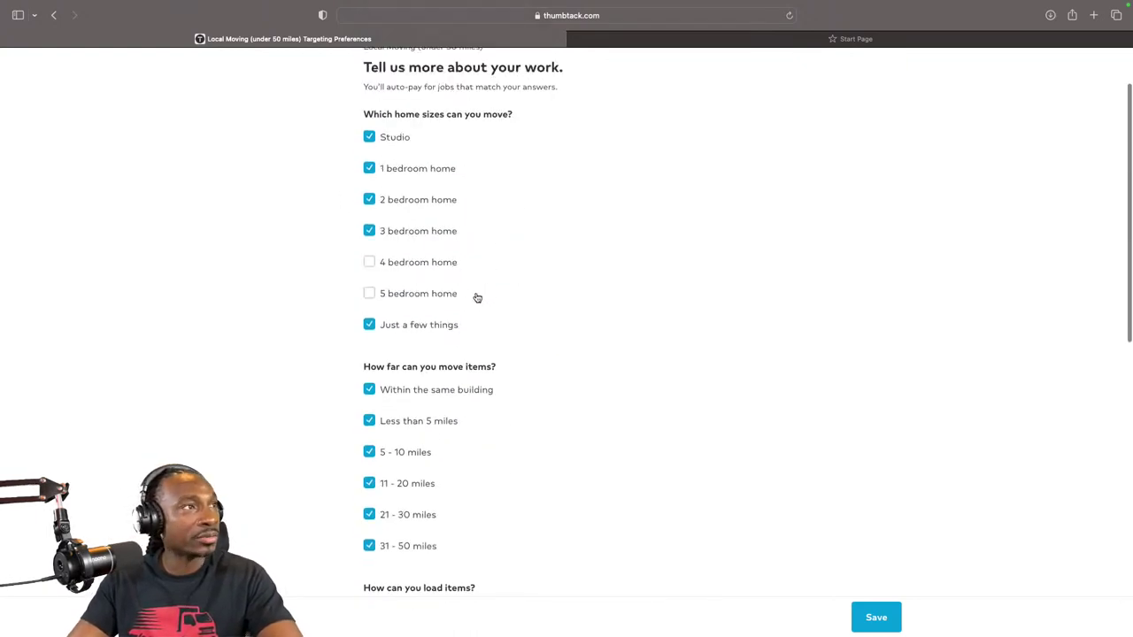
left_click(369, 231)
left_click(369, 200)
left_click(369, 168)
left_click(369, 138)
scroll(407, 349, "up", 2)
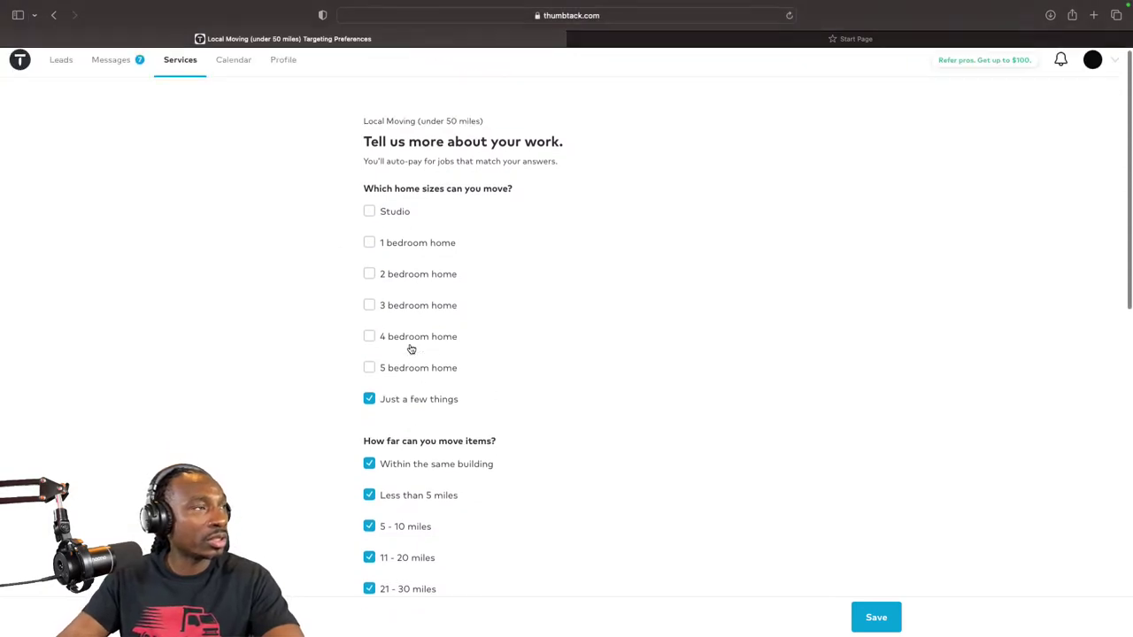
left_click(53, 15)
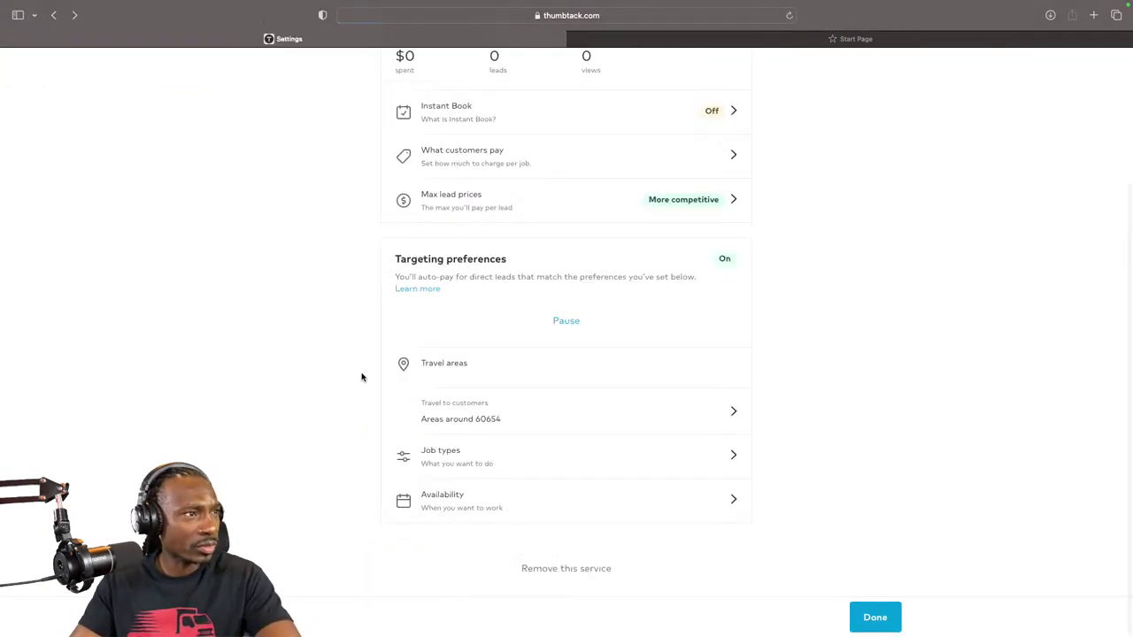
Step: Open the Local Moving availability settings and review the available hours, lead time and team capacity
left_click(628, 503)
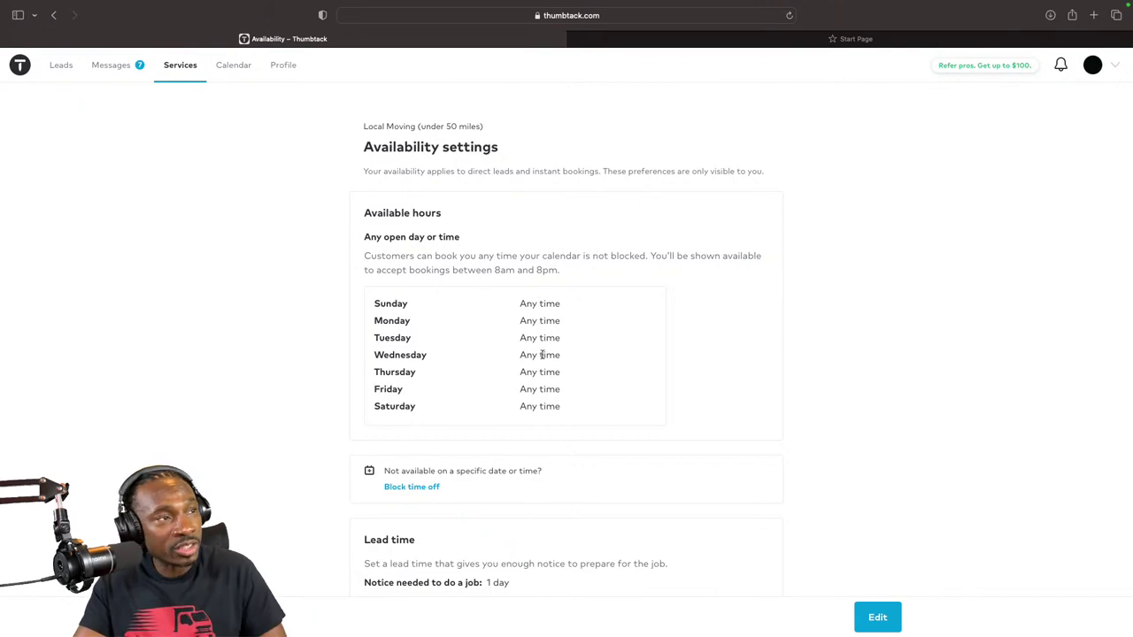
scroll(542, 356, "down", 4)
scroll(541, 358, "down", 1)
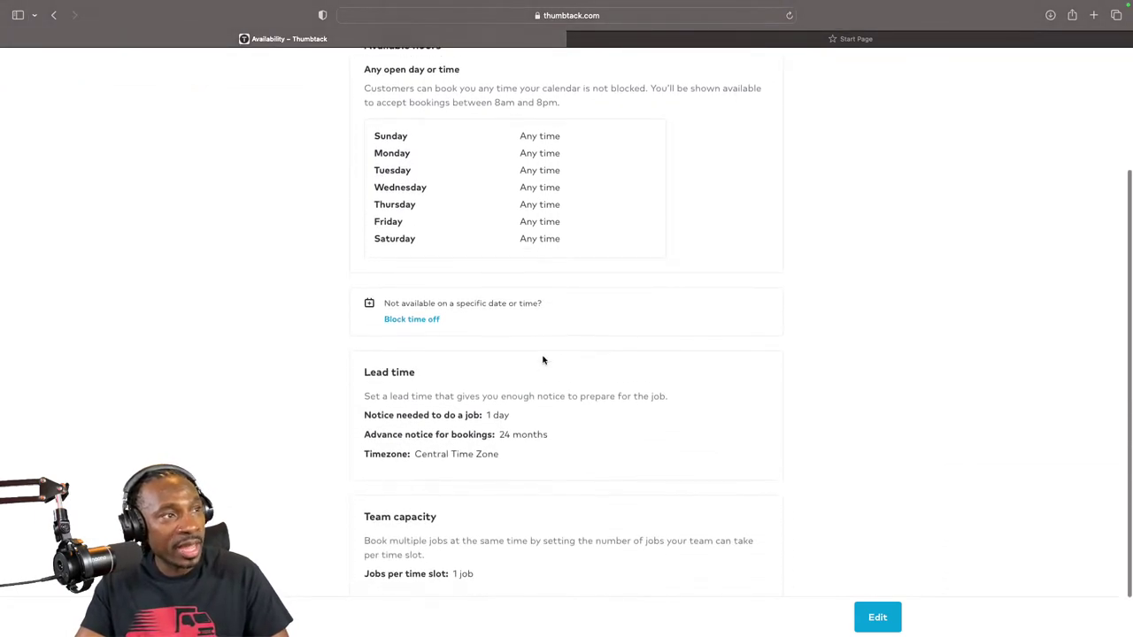
Step: View the calendar for blocking time off, and return to the Local Moving service settings
left_click(407, 302)
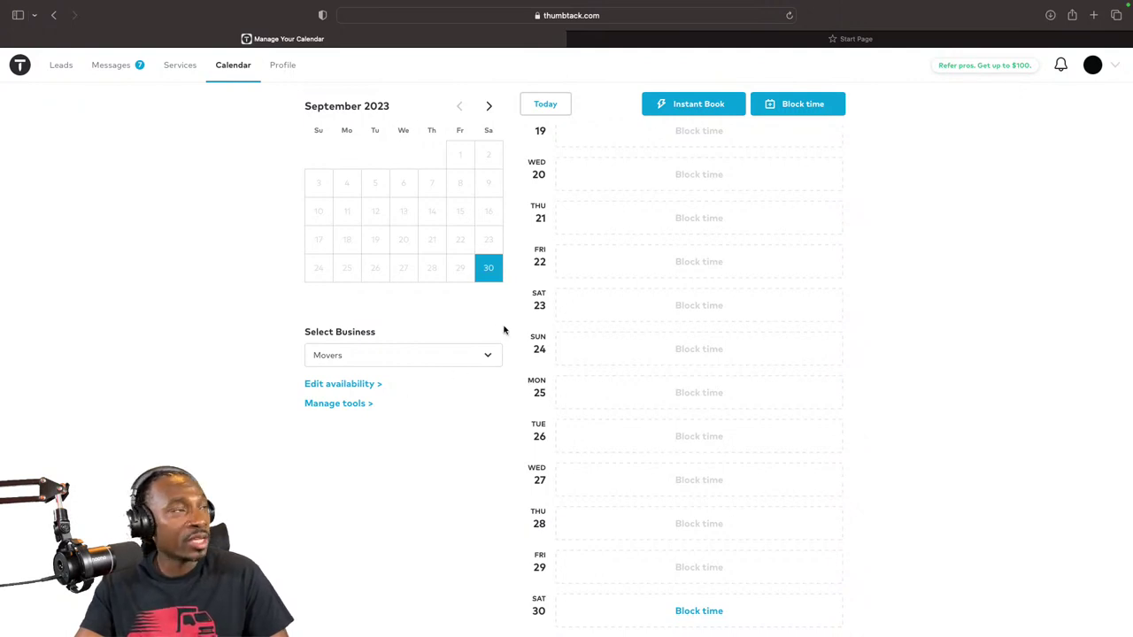
mouse_move(40, 8)
left_click(99, 29)
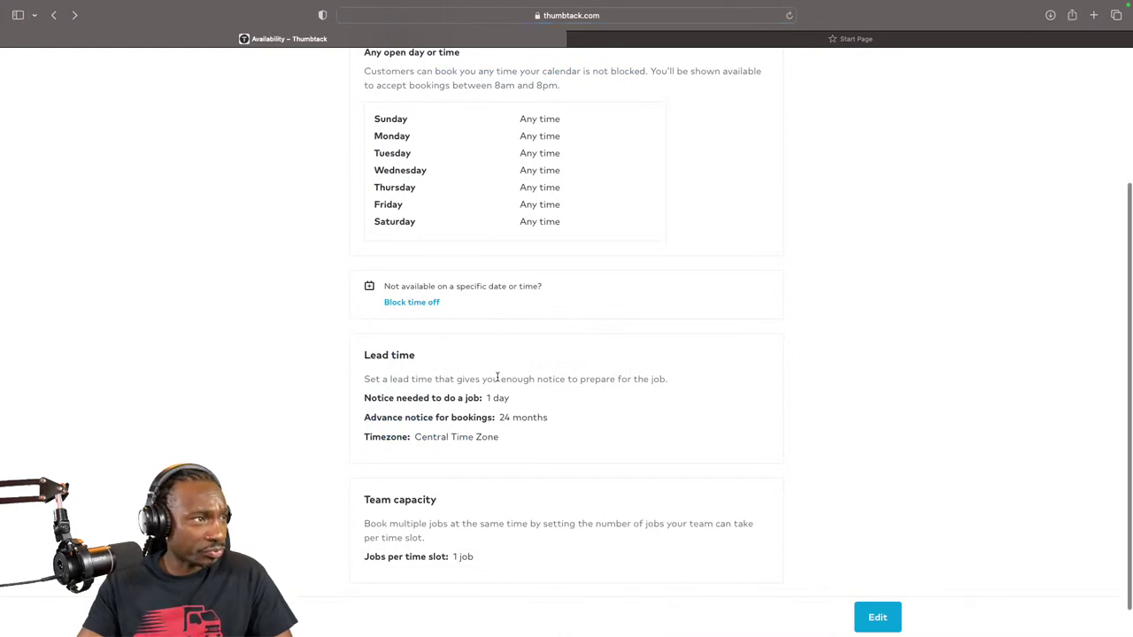
scroll(498, 375, "up", 3)
left_click(166, 63)
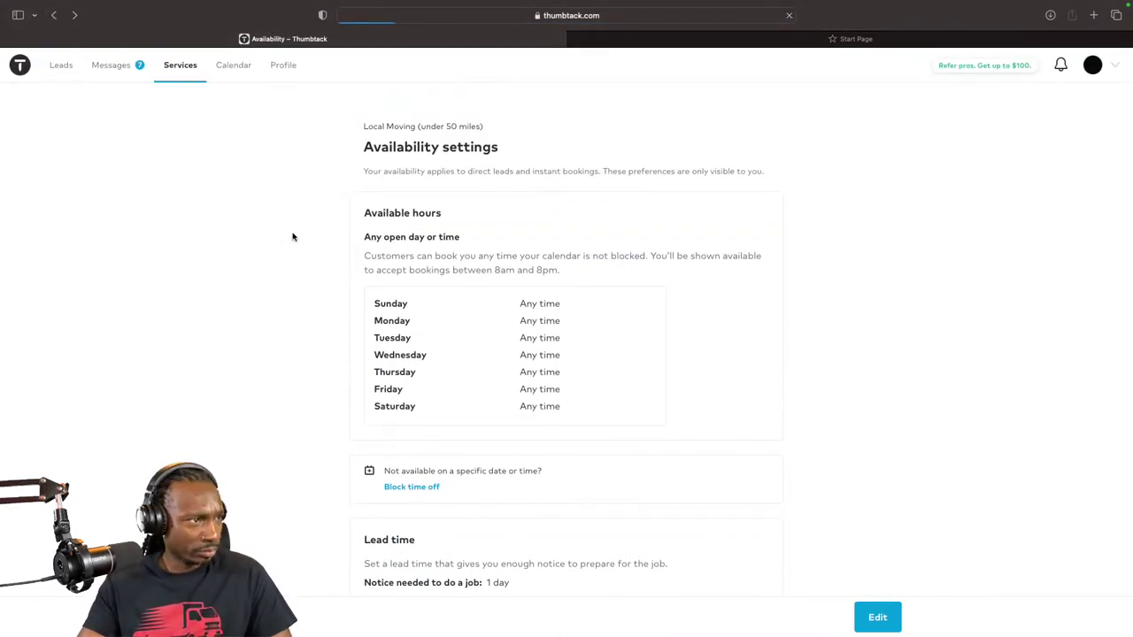
scroll(419, 334, "up", 3)
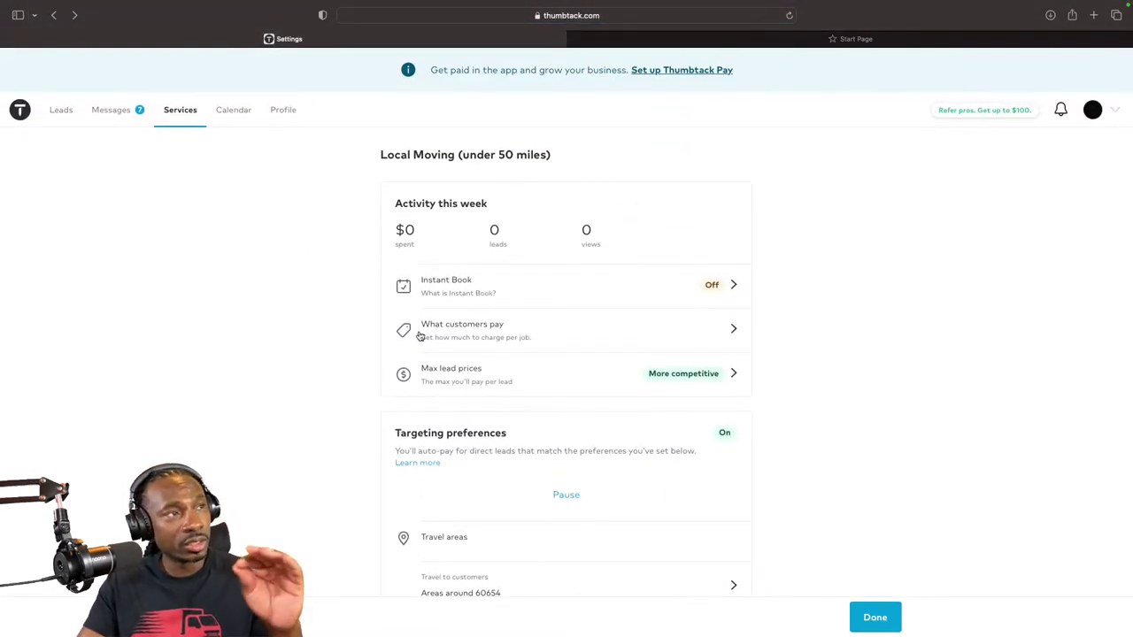
Step: Go to the list of mover services and open the settings for Furniture moving and heavy lifting
left_click(185, 111)
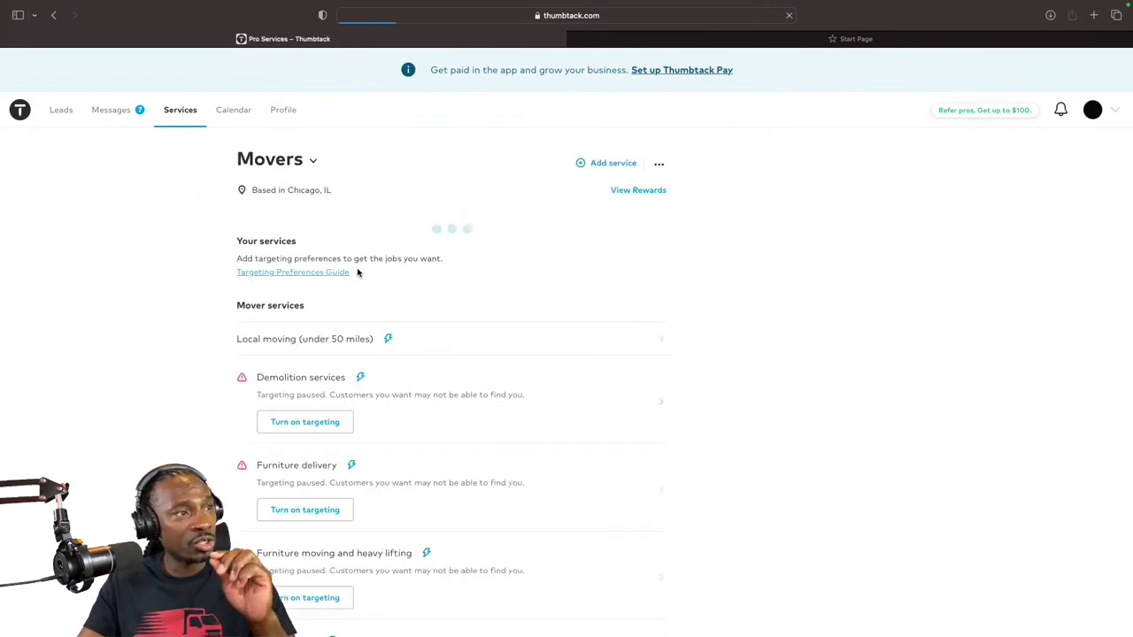
scroll(357, 273, "down", 5)
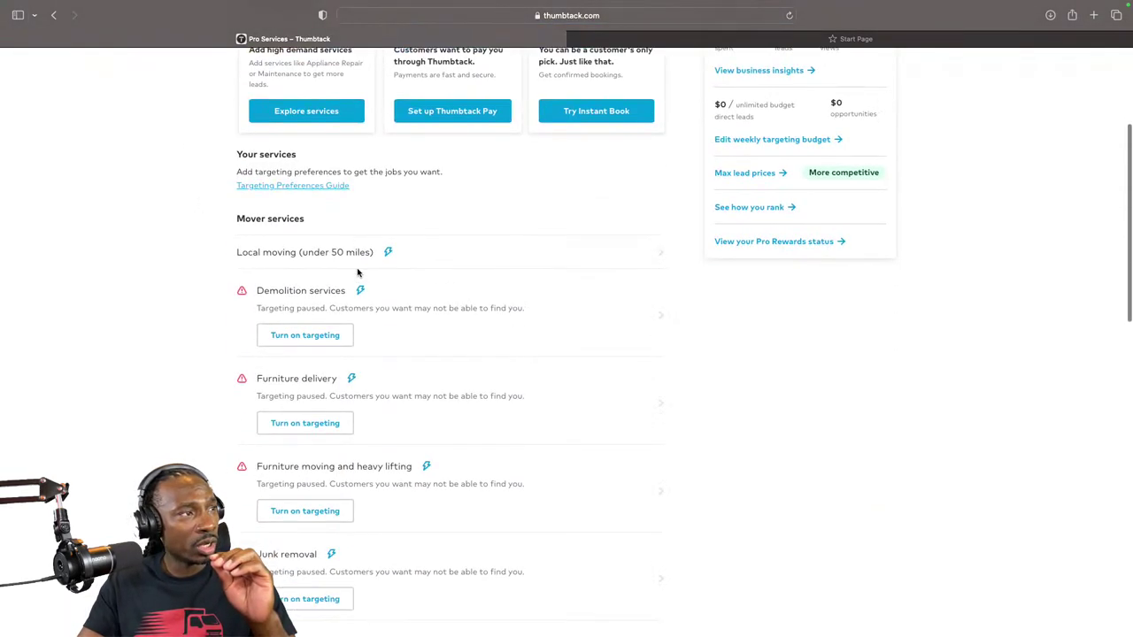
scroll(358, 273, "down", 2)
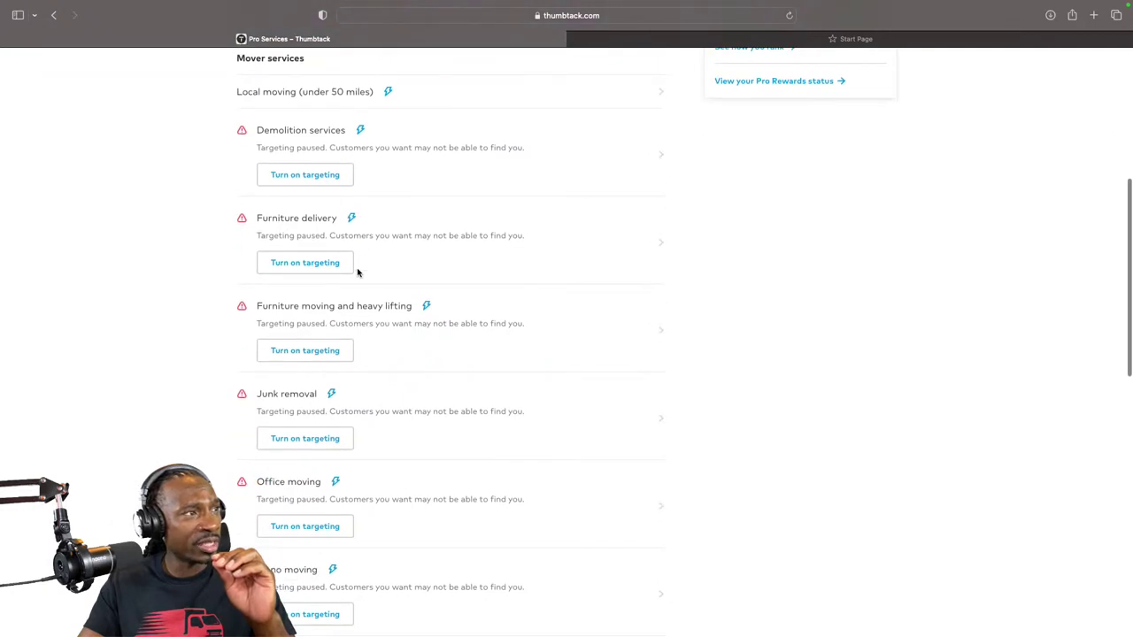
scroll(358, 273, "down", 1)
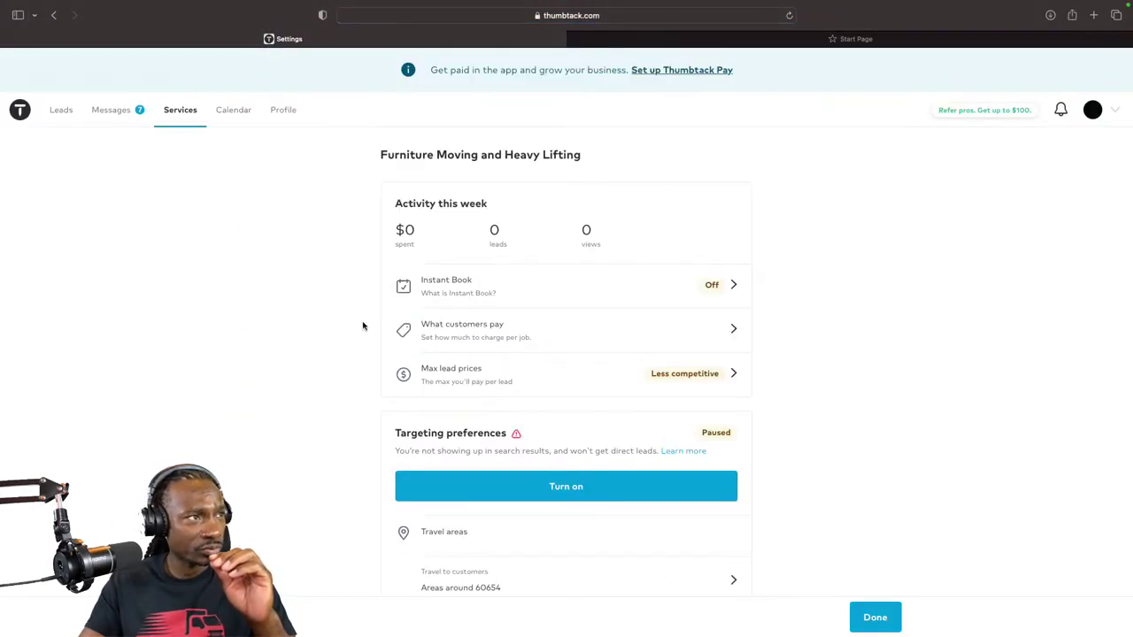
scroll(366, 324, "down", 1)
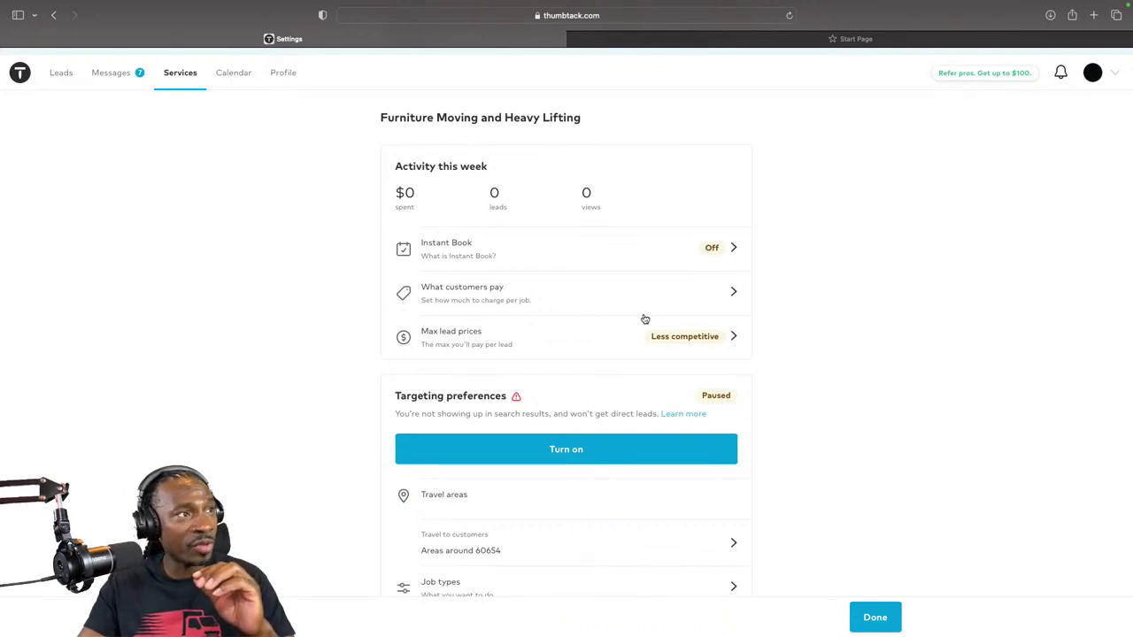
Step: View what customers pay for furniture moving and heavy lifting jobs, and return to the services list
left_click(731, 296)
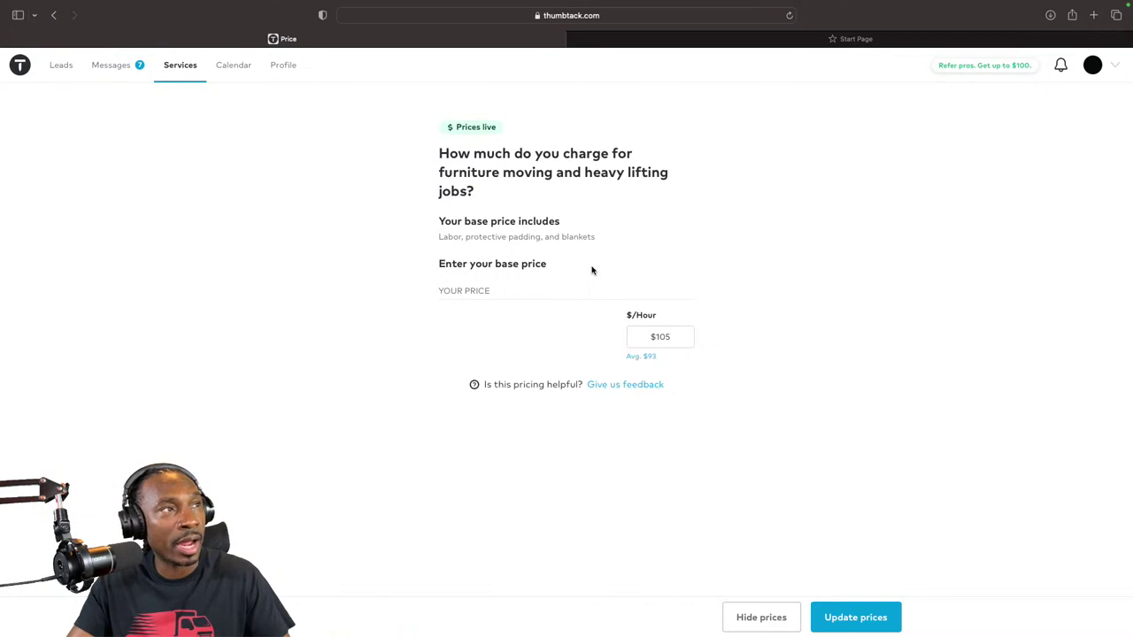
scroll(551, 291, "down", 1)
scroll(576, 296, "up", 1)
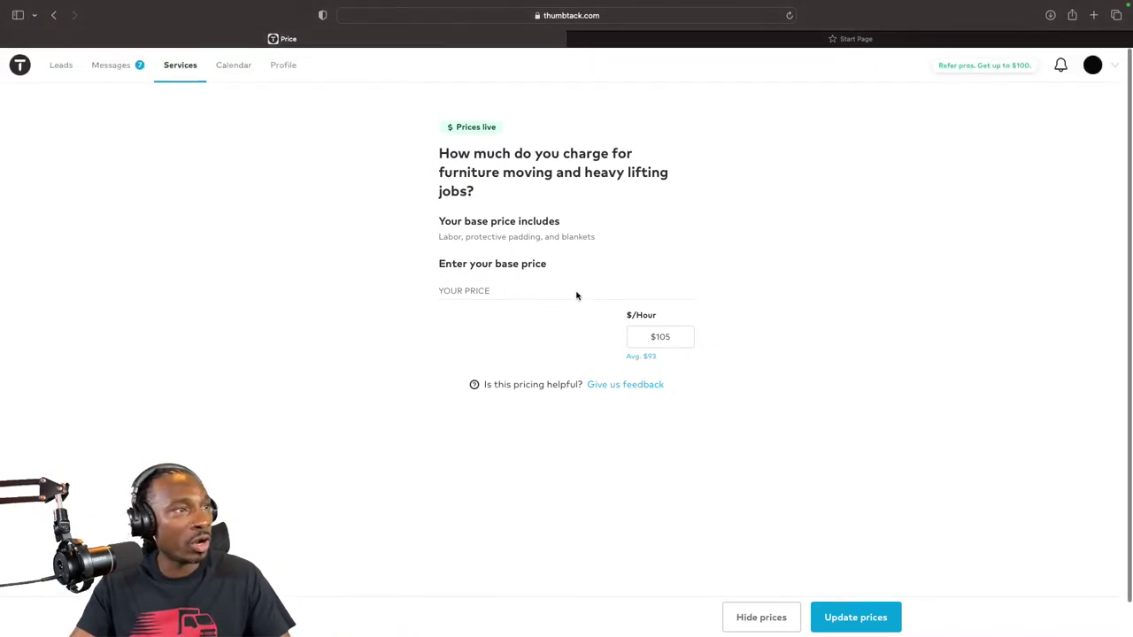
left_click(56, 17)
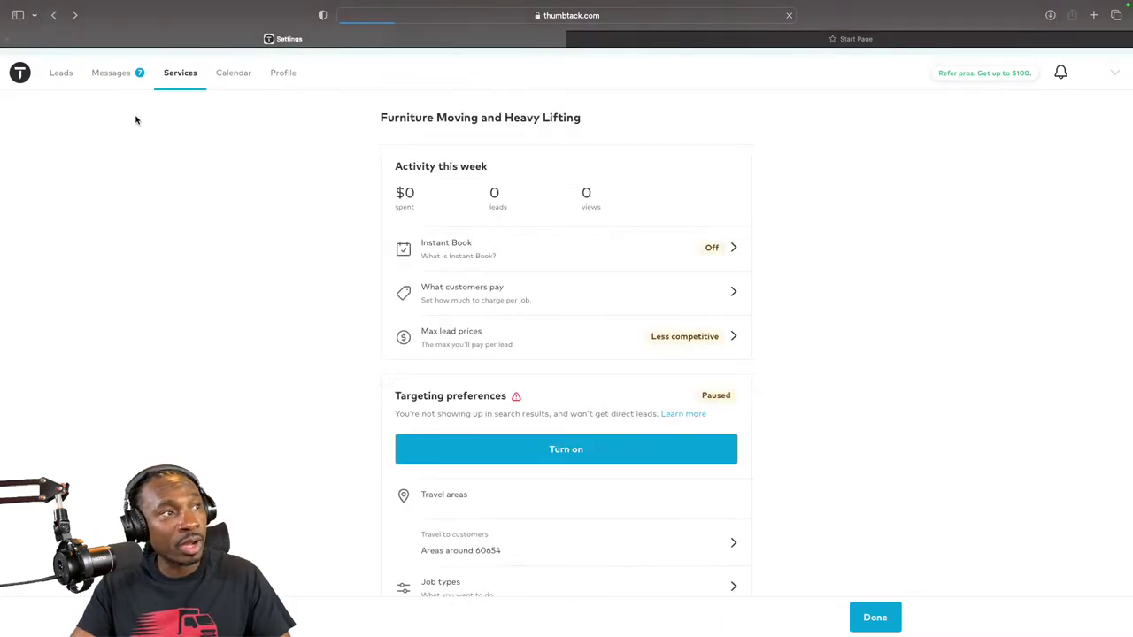
scroll(473, 386, "up", 3)
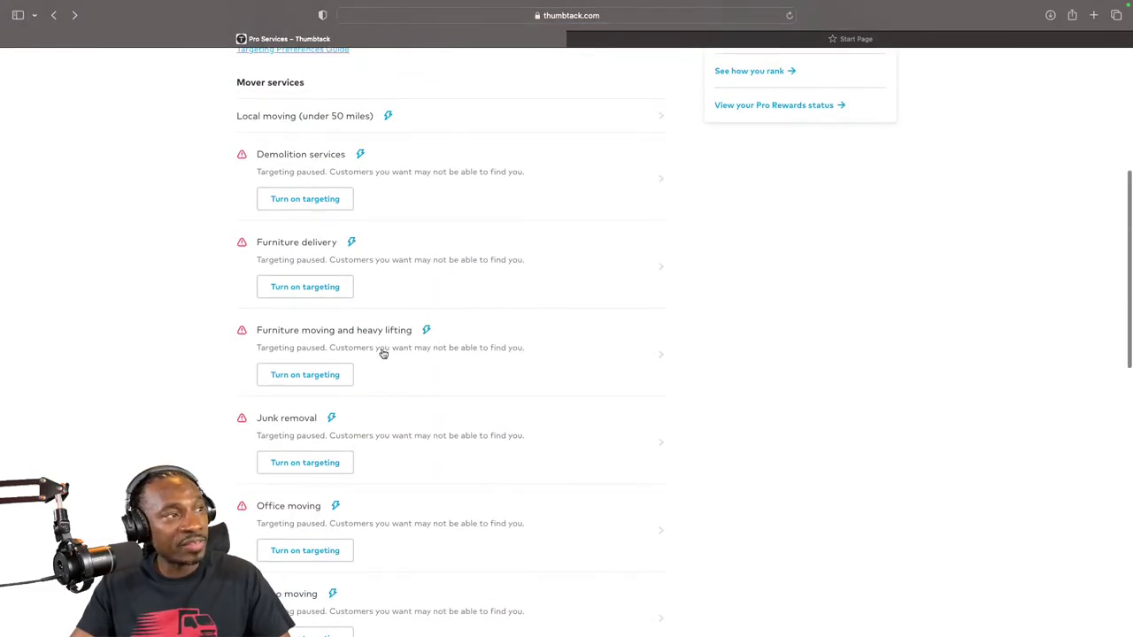
Step: Open the Furniture delivery service and review its pricing and targeting preferences
scroll(383, 353, "up", 5)
scroll(383, 354, "down", 4)
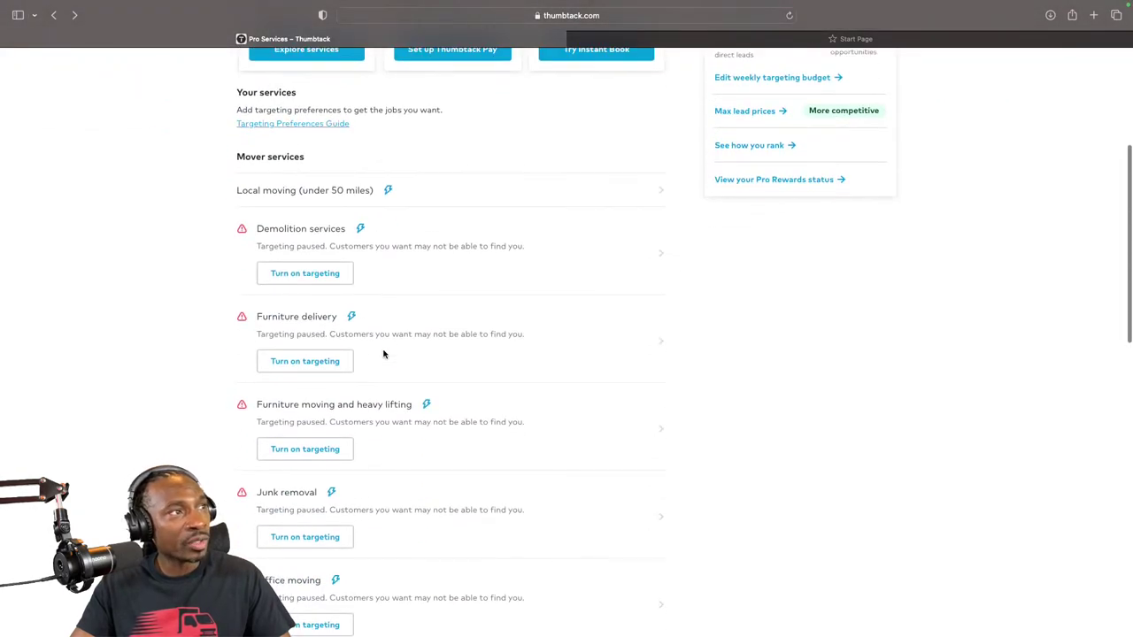
scroll(383, 354, "down", 1)
left_click(289, 301)
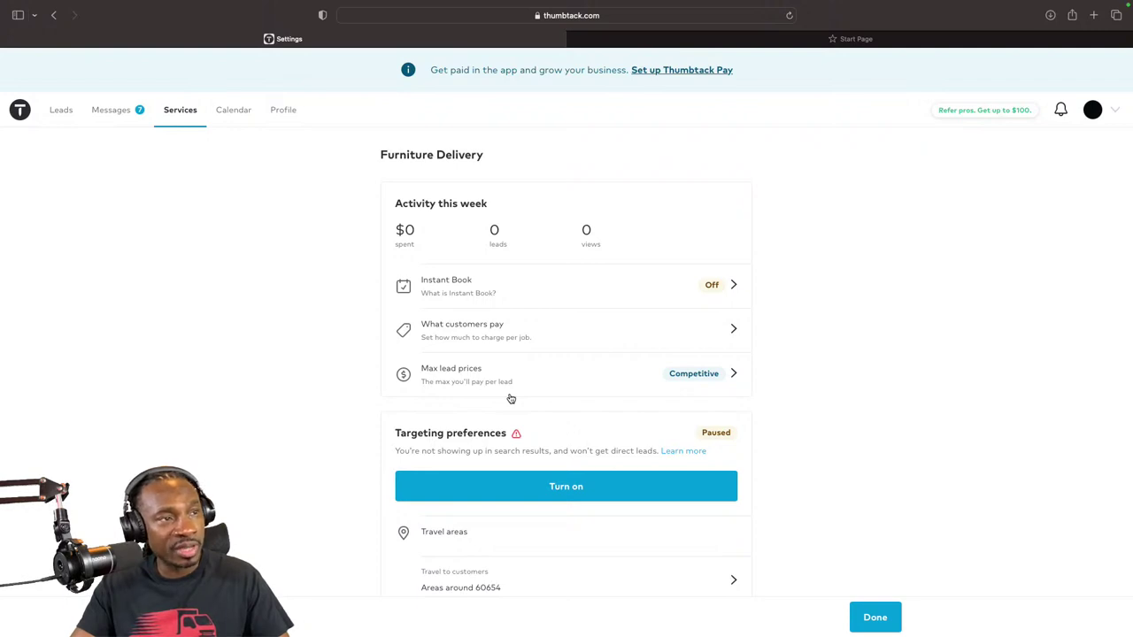
scroll(485, 376, "down", 4)
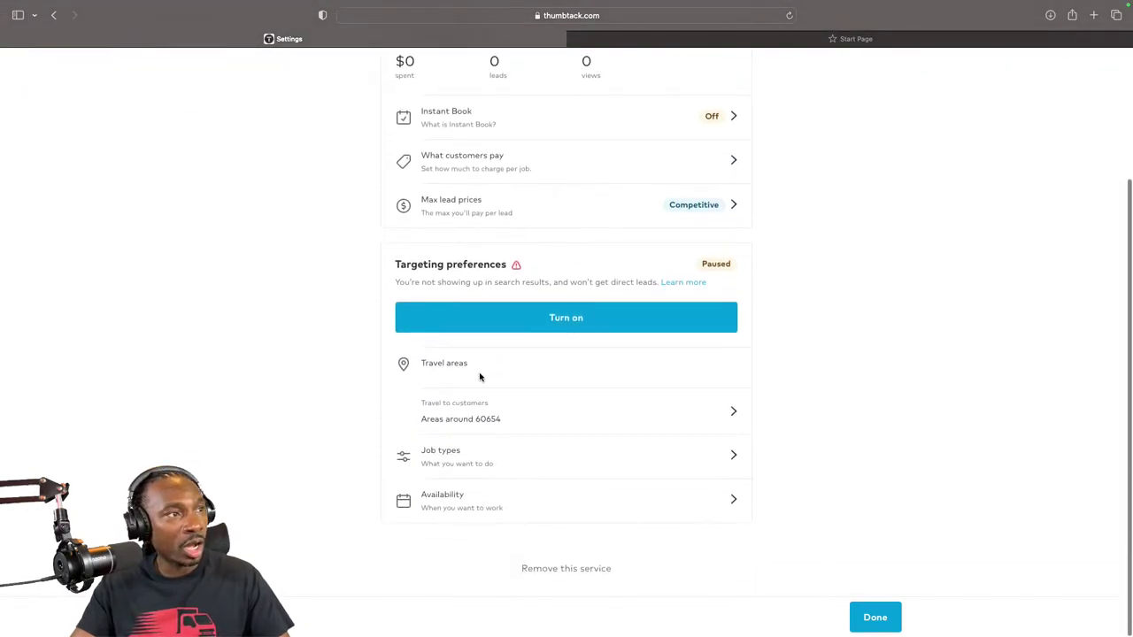
scroll(485, 411, "up", 1)
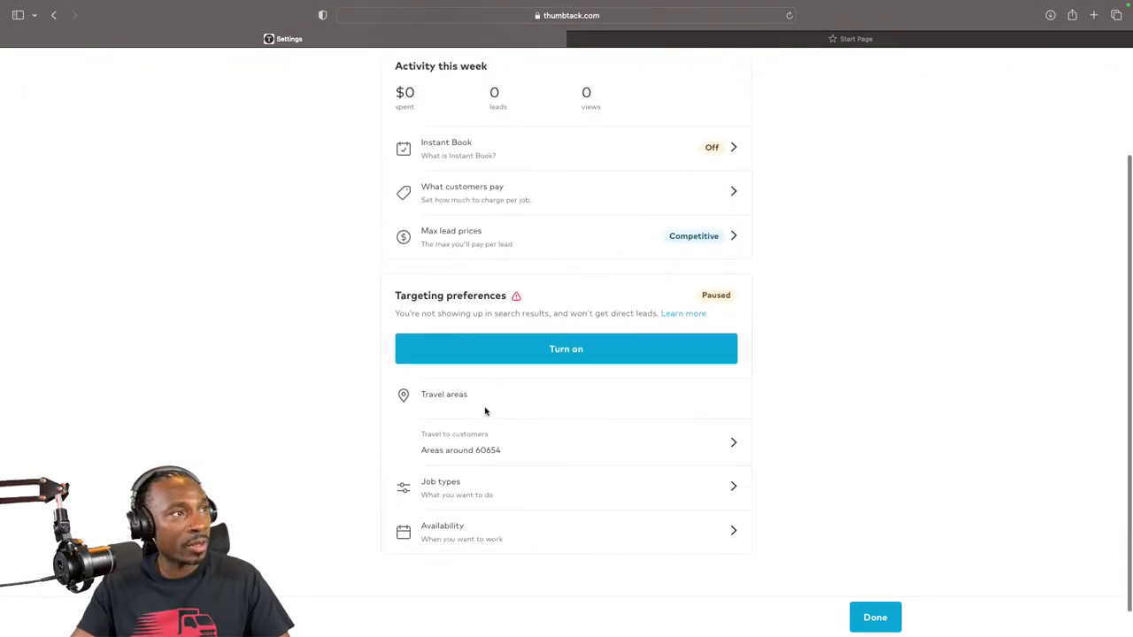
scroll(635, 268, "down", 1)
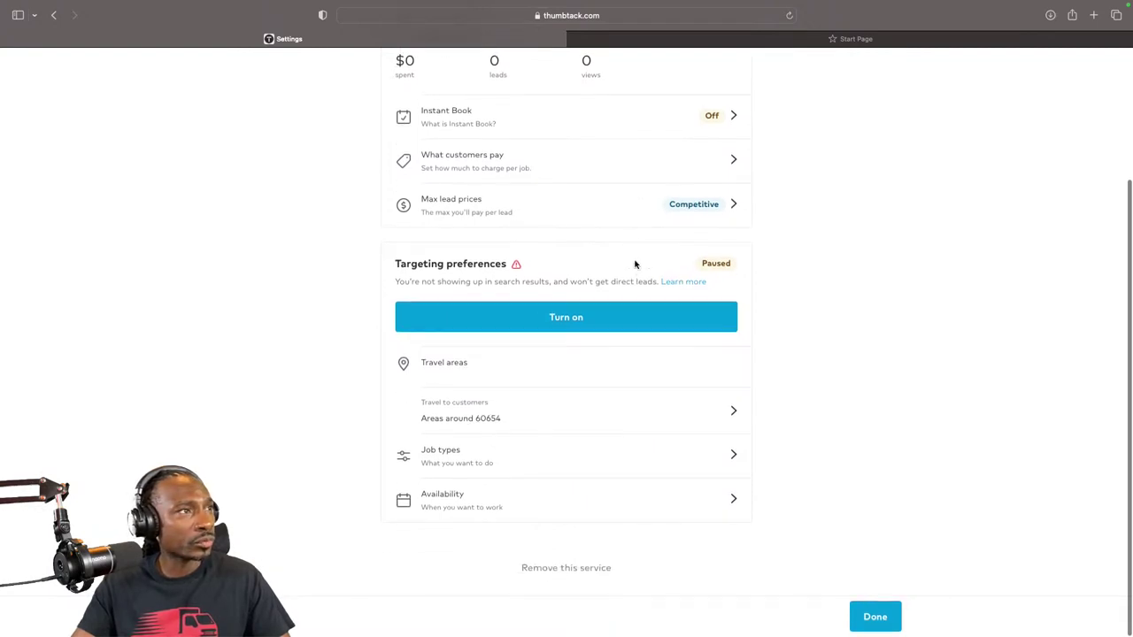
Step: Open the hourly base price for furniture delivery jobs, and return to the services list without updating it
left_click(731, 164)
left_click(685, 323)
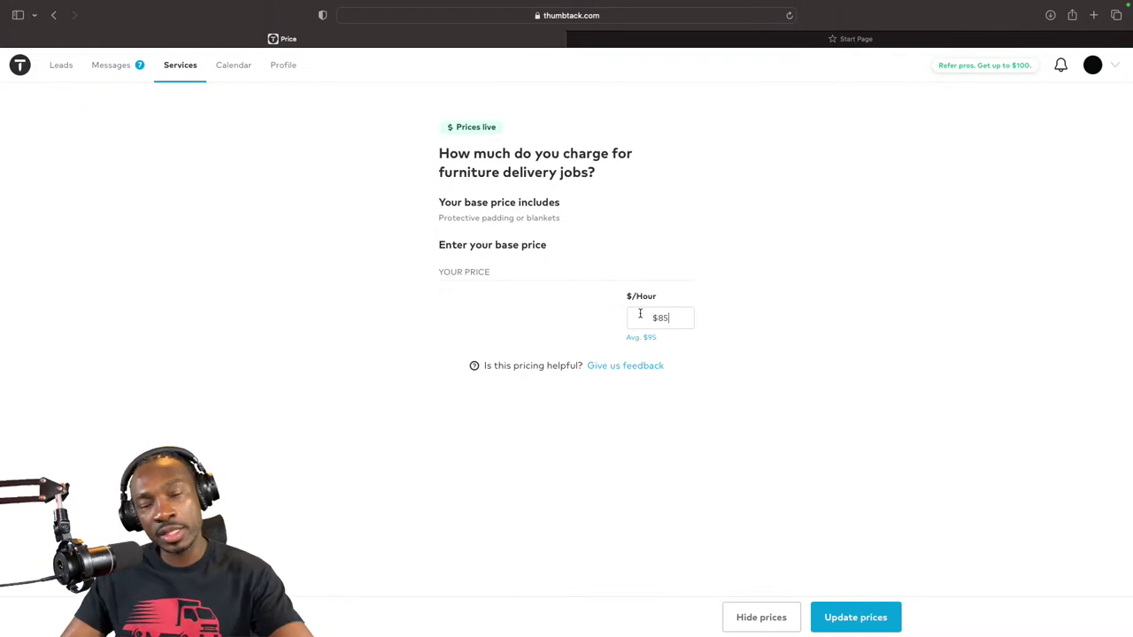
left_click(53, 18)
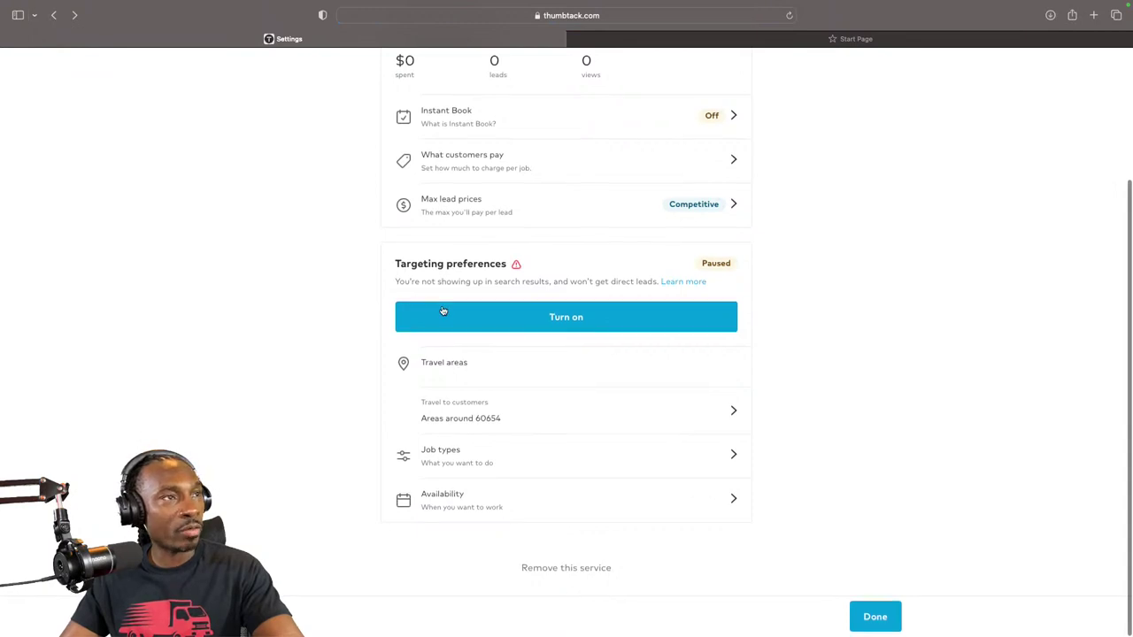
scroll(443, 311, "up", 4)
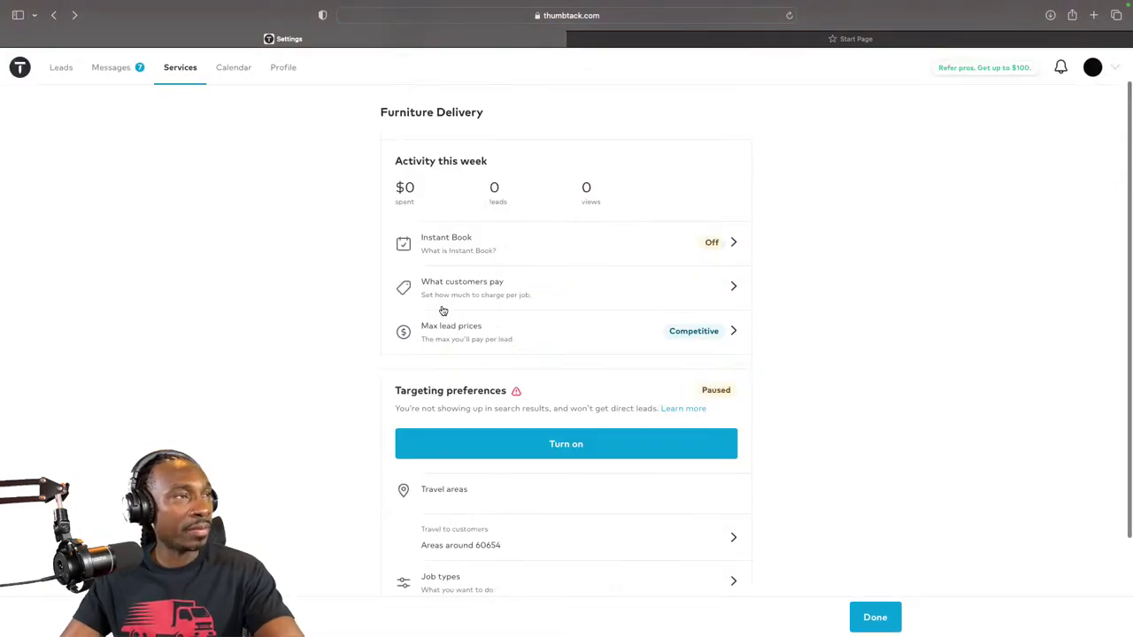
left_click(54, 15)
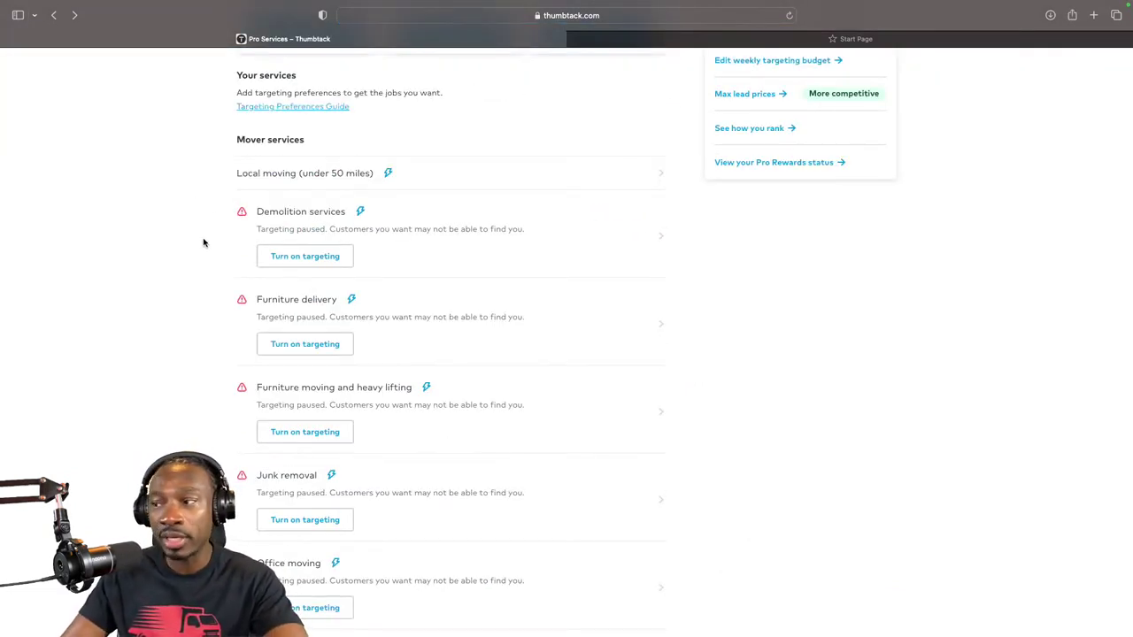
Step: Look through the mover services and open the settings for Office moving
scroll(230, 310, "down", 3)
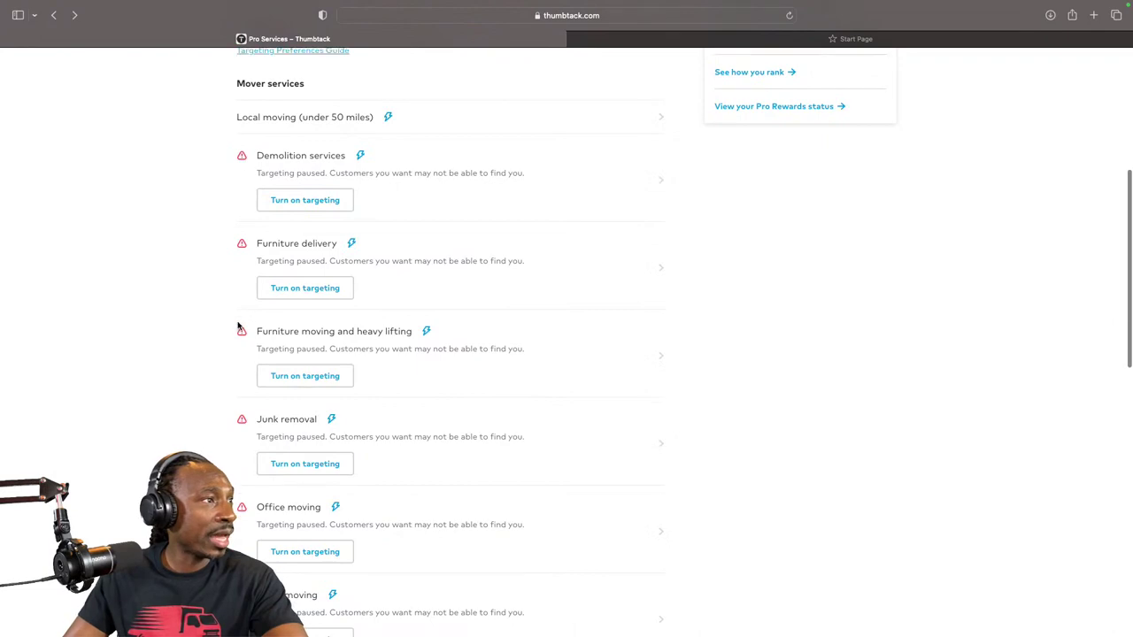
scroll(239, 322, "down", 1)
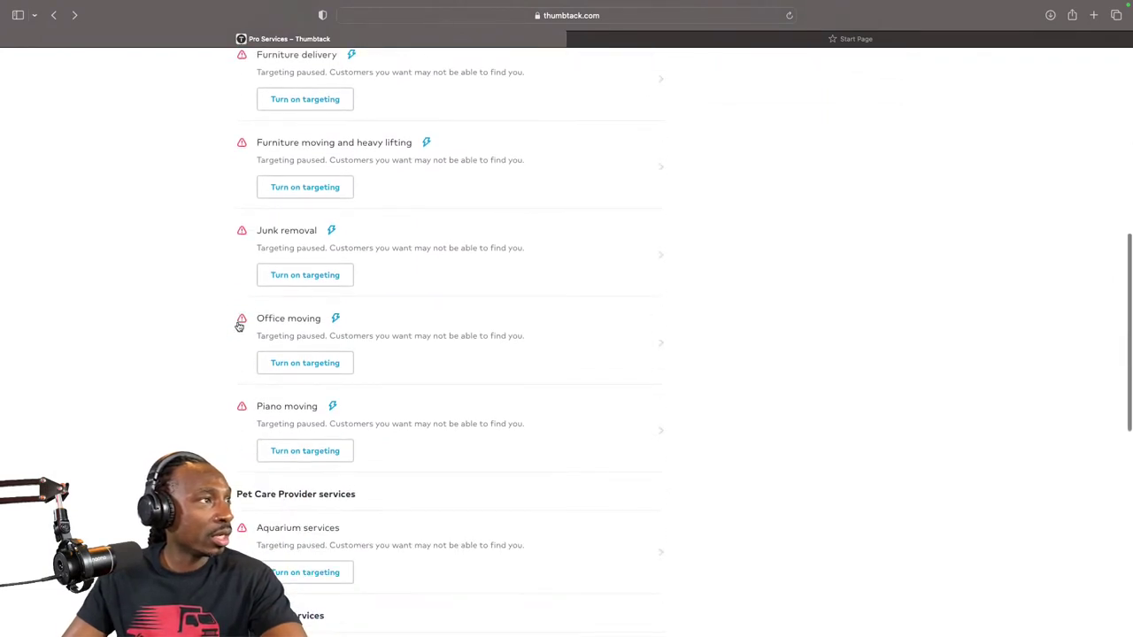
scroll(239, 326, "up", 5)
scroll(238, 326, "down", 2)
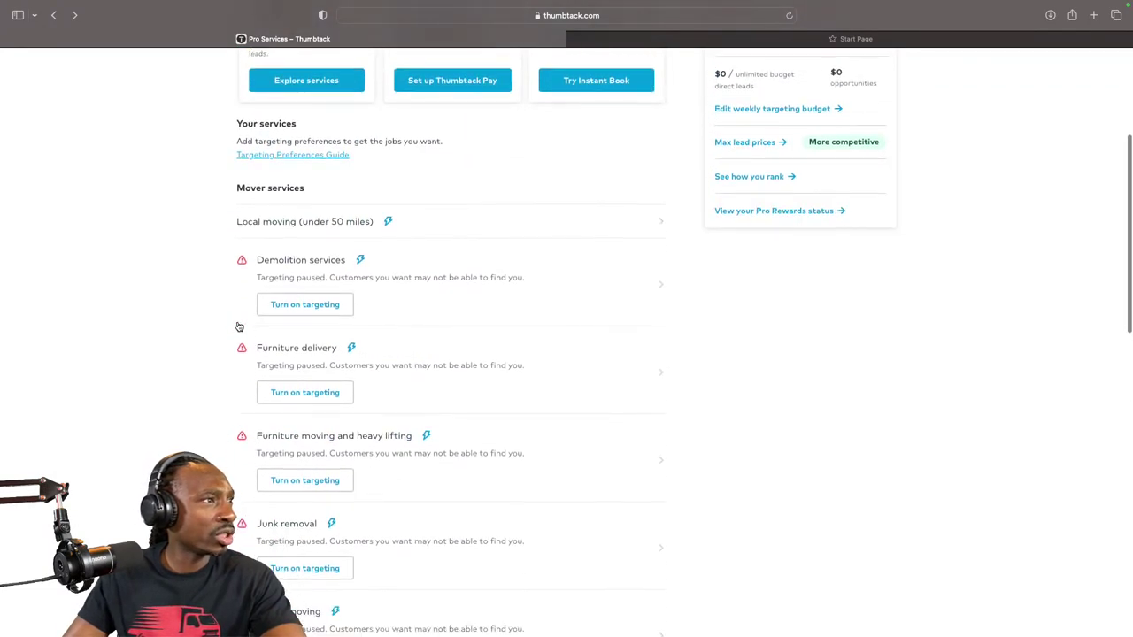
scroll(248, 329, "down", 5)
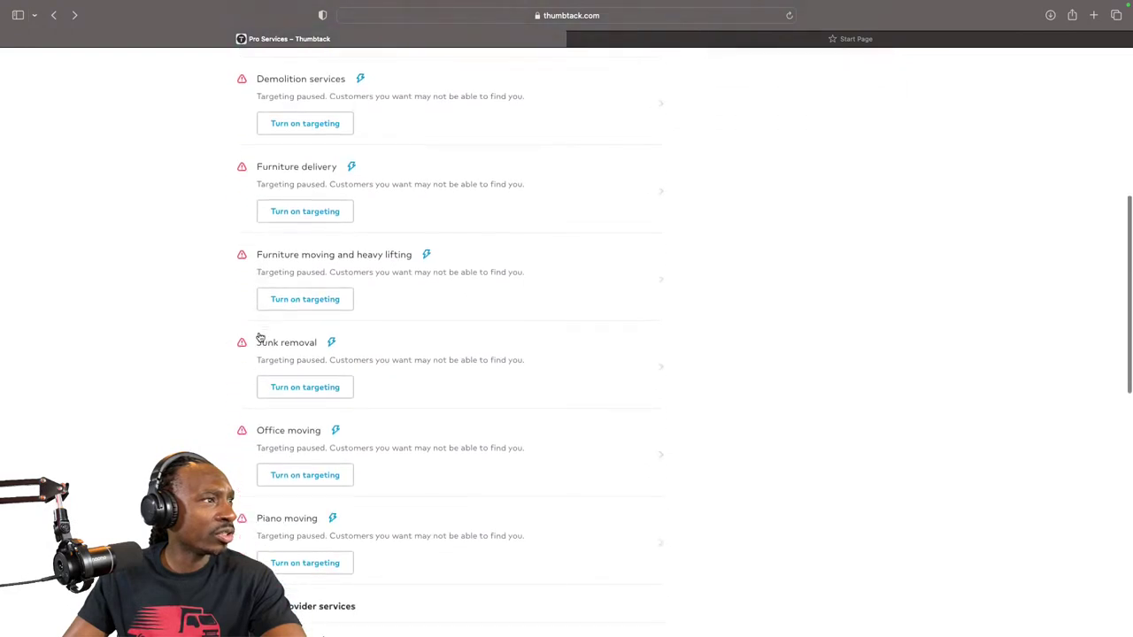
left_click(281, 337)
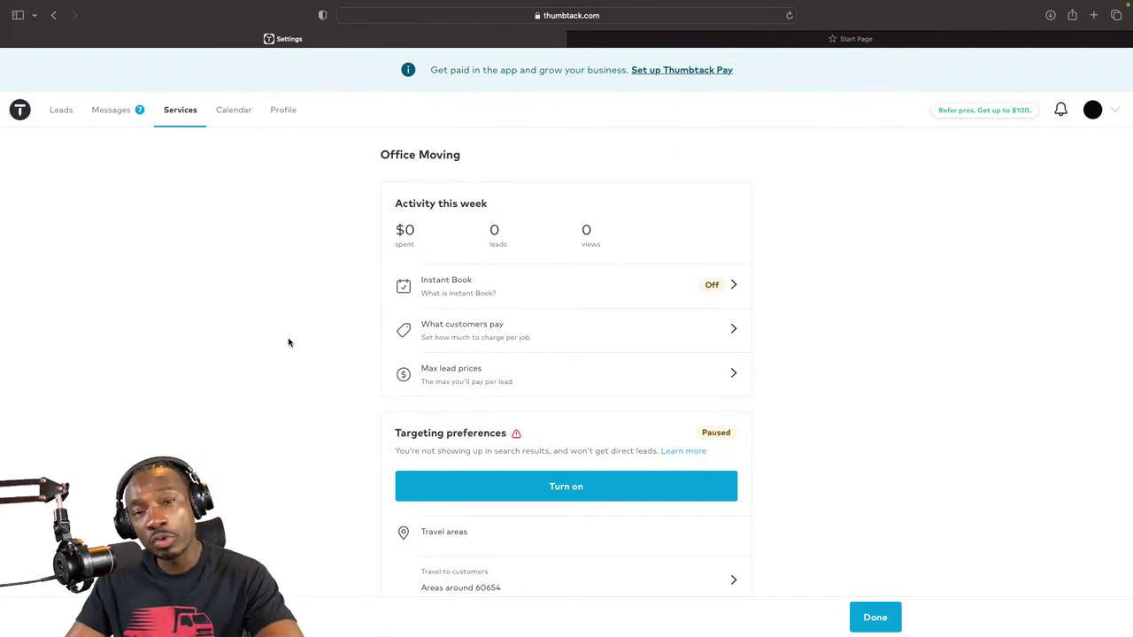
Step: Review the pricing and targeting preferences for Office Moving, and return to the services list
scroll(288, 343, "down", 1)
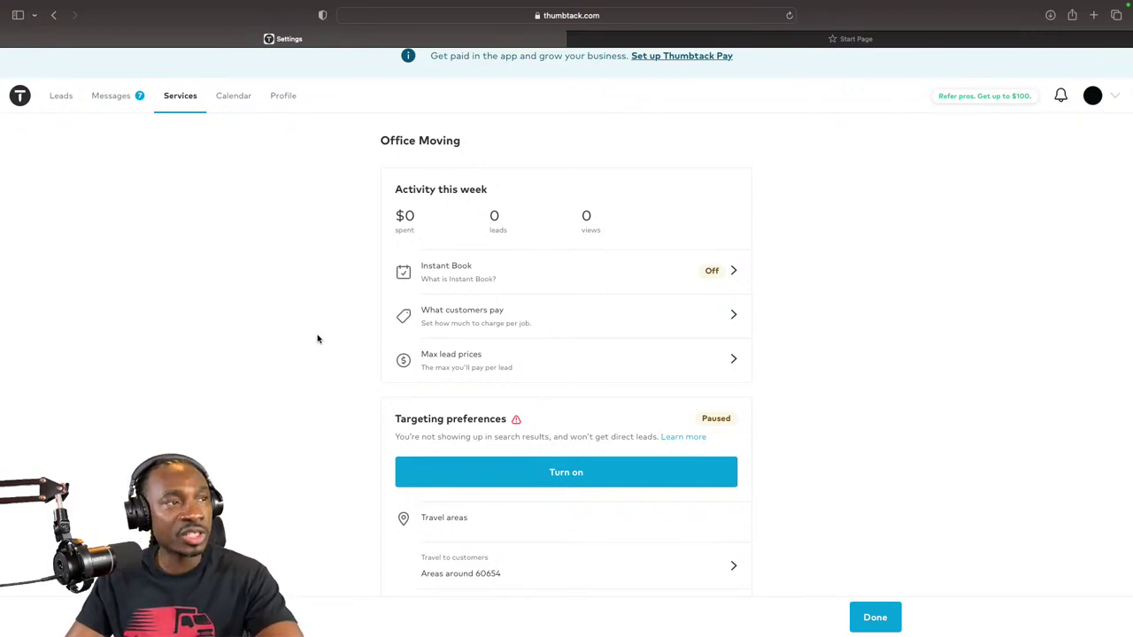
scroll(316, 334, "down", 3)
scroll(511, 309, "down", 1)
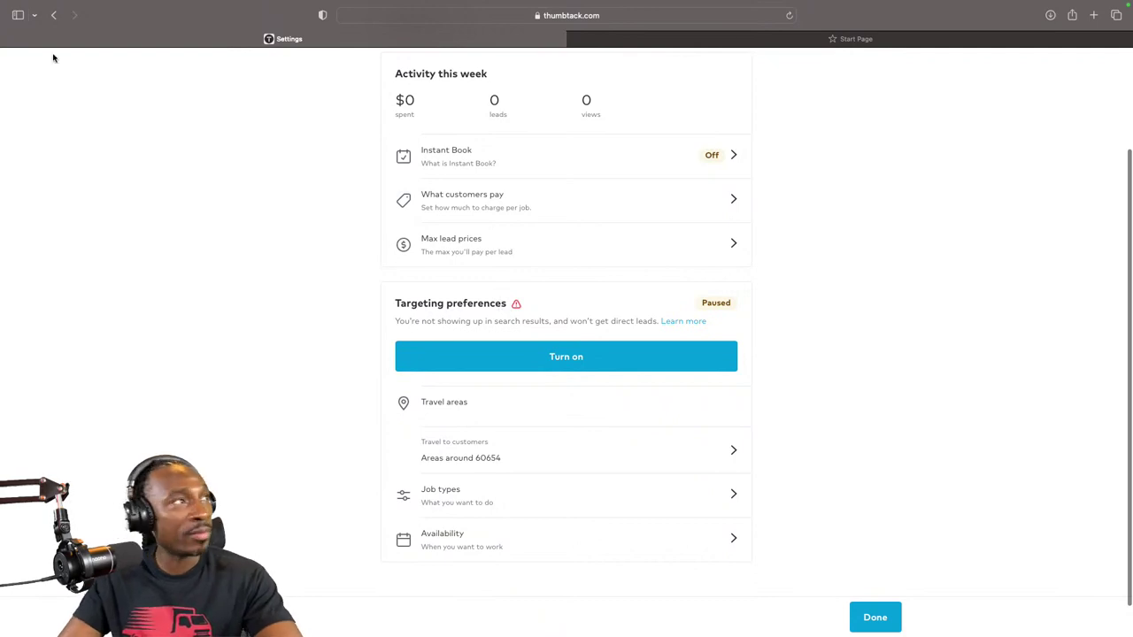
left_click(53, 15)
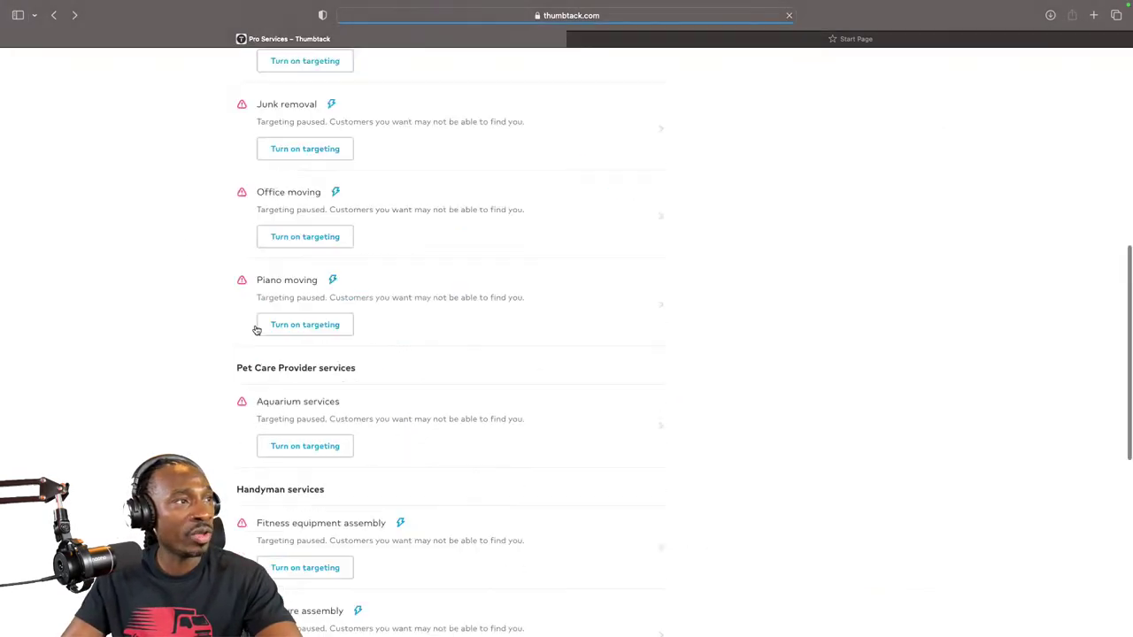
Step: Open the Furniture assembly service under Handyman services and view what customers pay for each furniture item
scroll(277, 345, "down", 4)
scroll(277, 345, "down", 4)
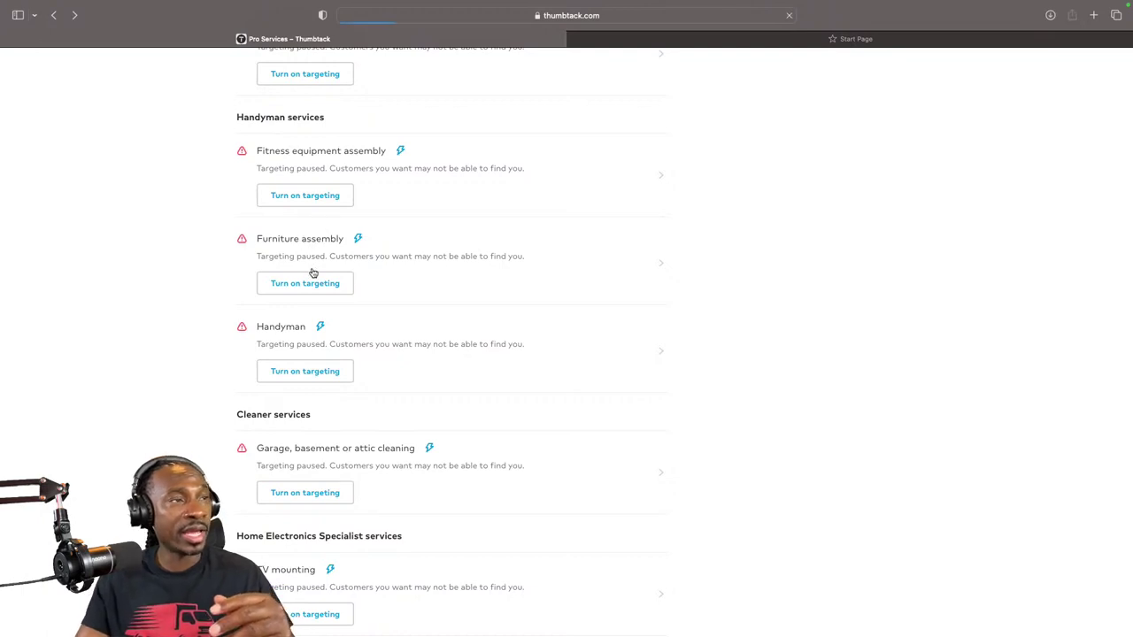
left_click(313, 273)
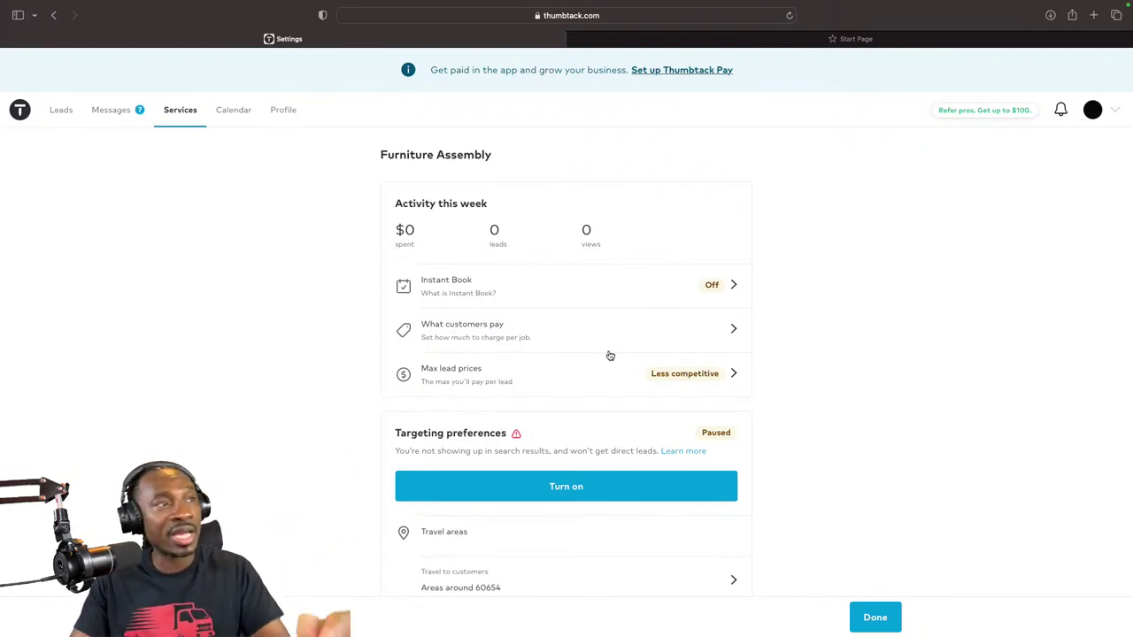
left_click(731, 334)
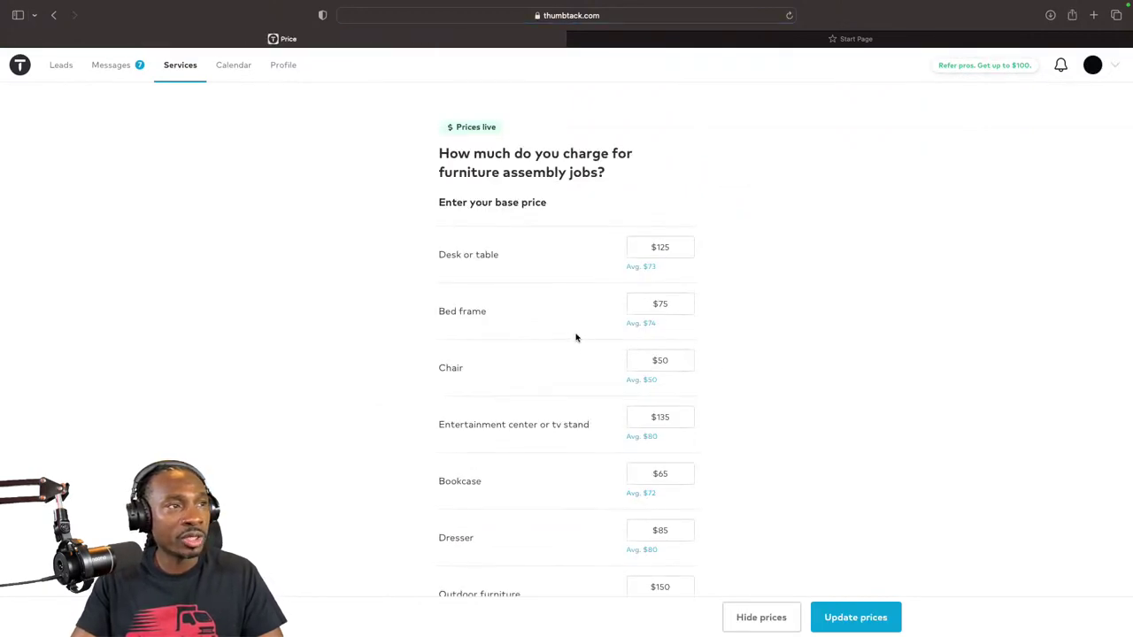
scroll(576, 337, "down", 1)
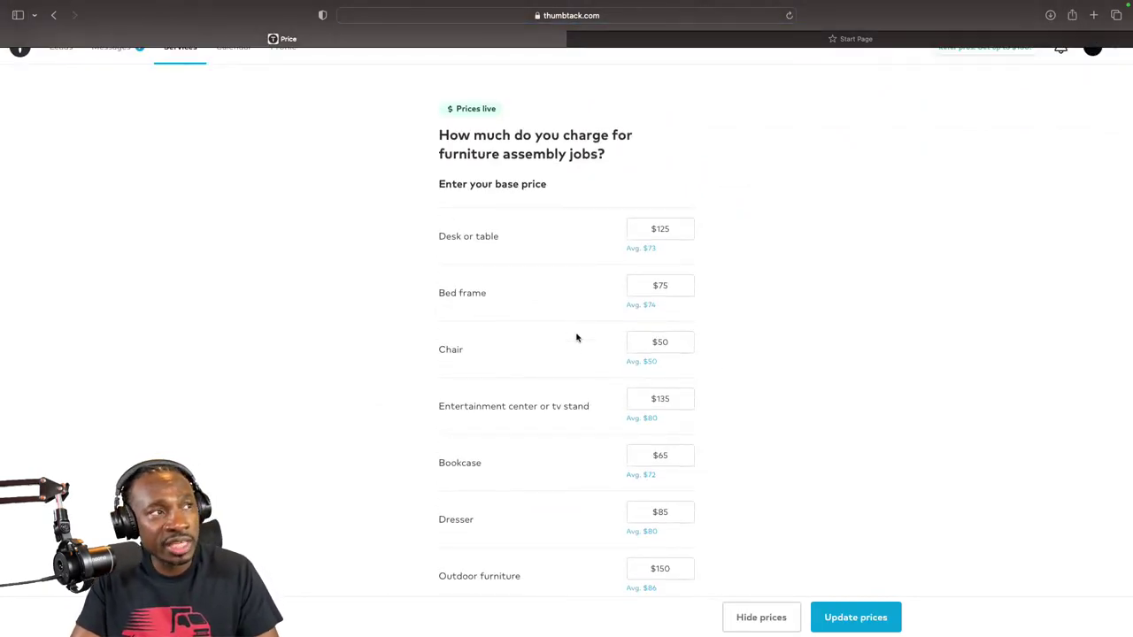
scroll(576, 337, "down", 3)
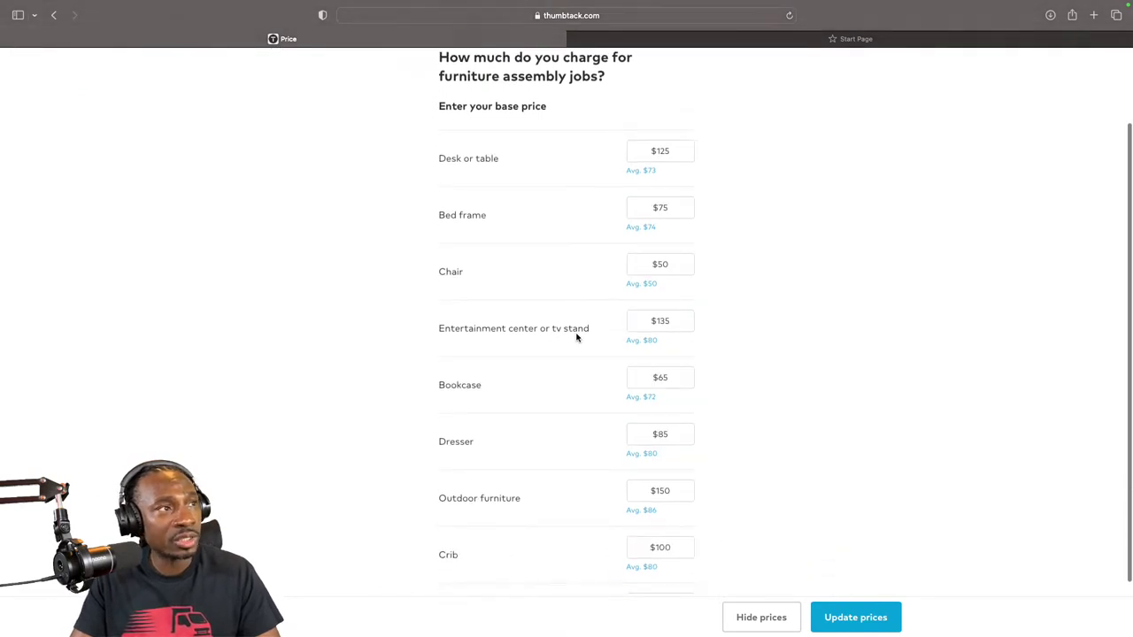
scroll(576, 337, "up", 1)
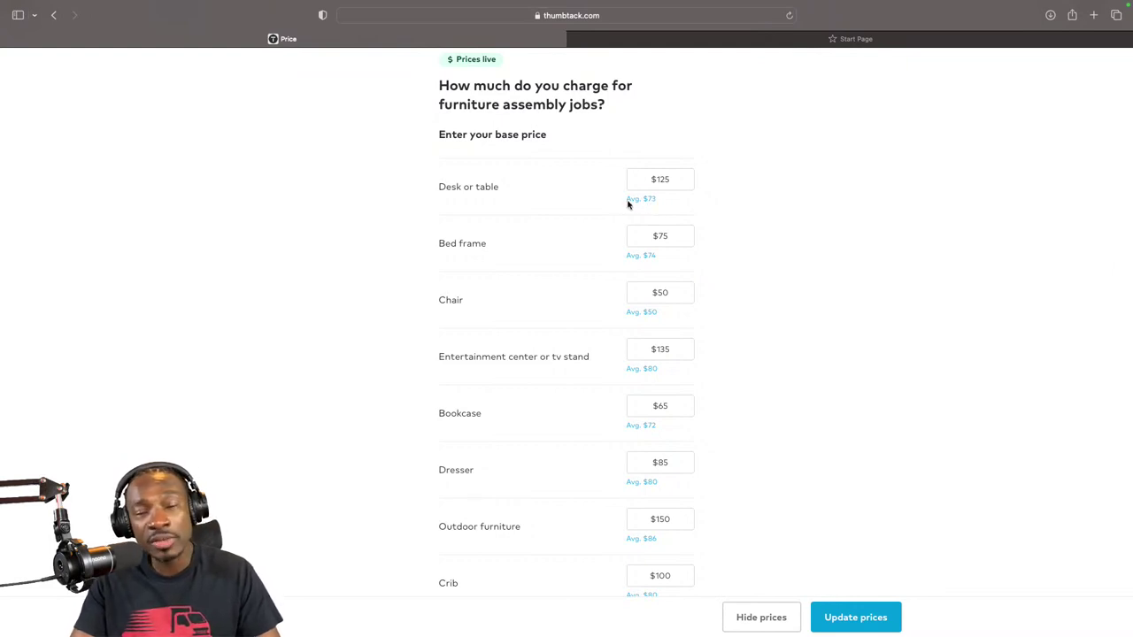
Step: Re-enter the bed frame base price as $75
left_click(668, 237)
key("BackSpace")
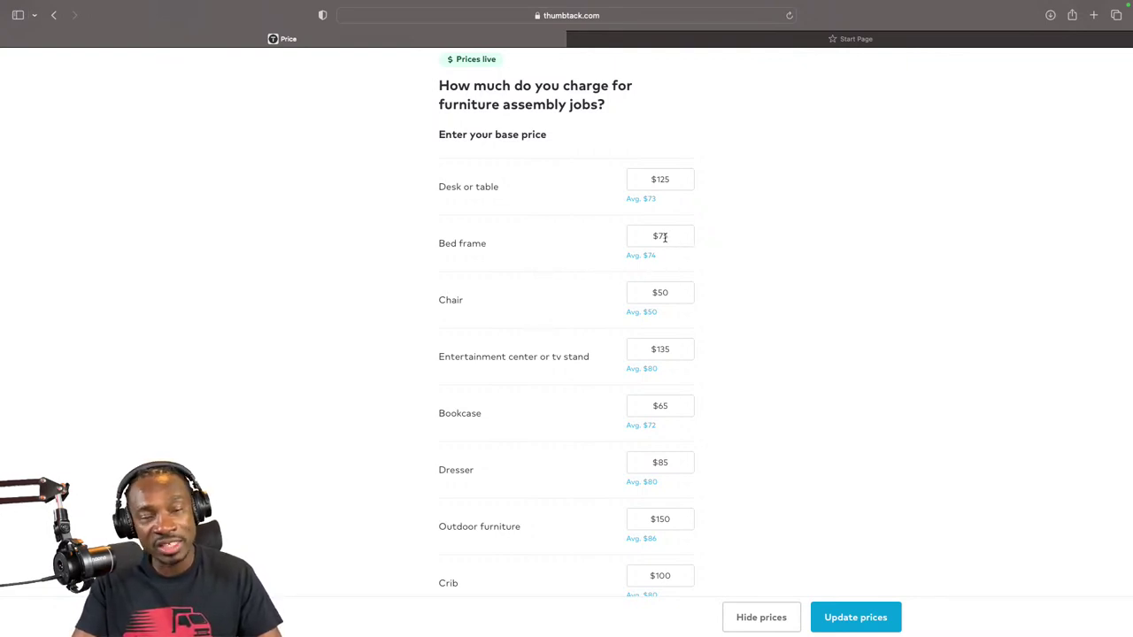
type("5")
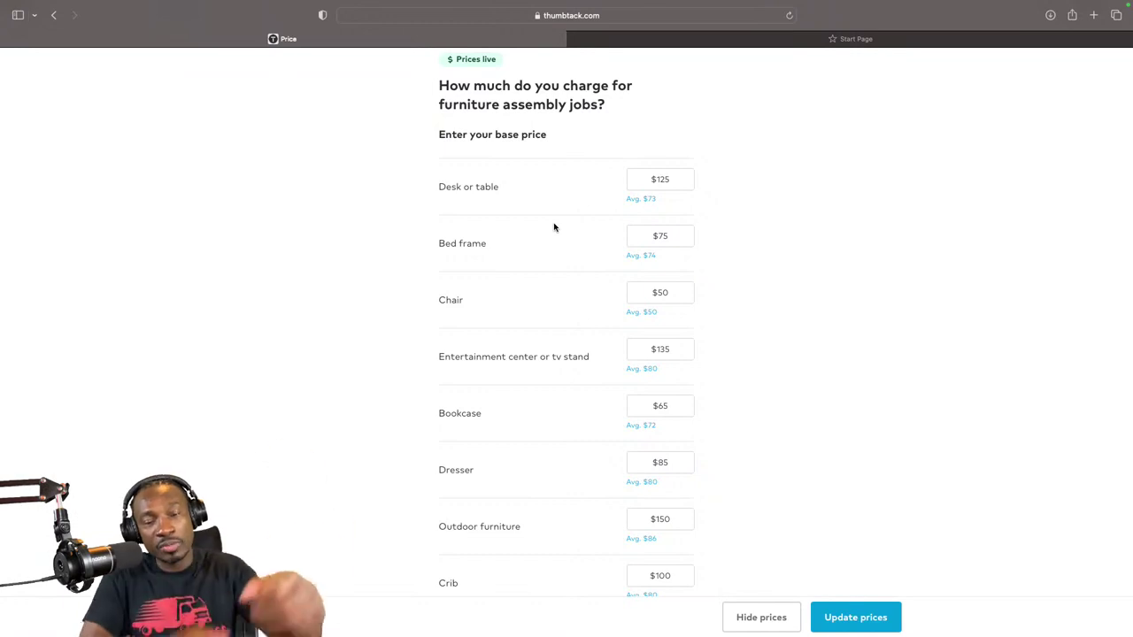
Step: Compare the furniture assembly base prices with the listed averages, from desk or table through shelves
scroll(554, 227, "down", 1)
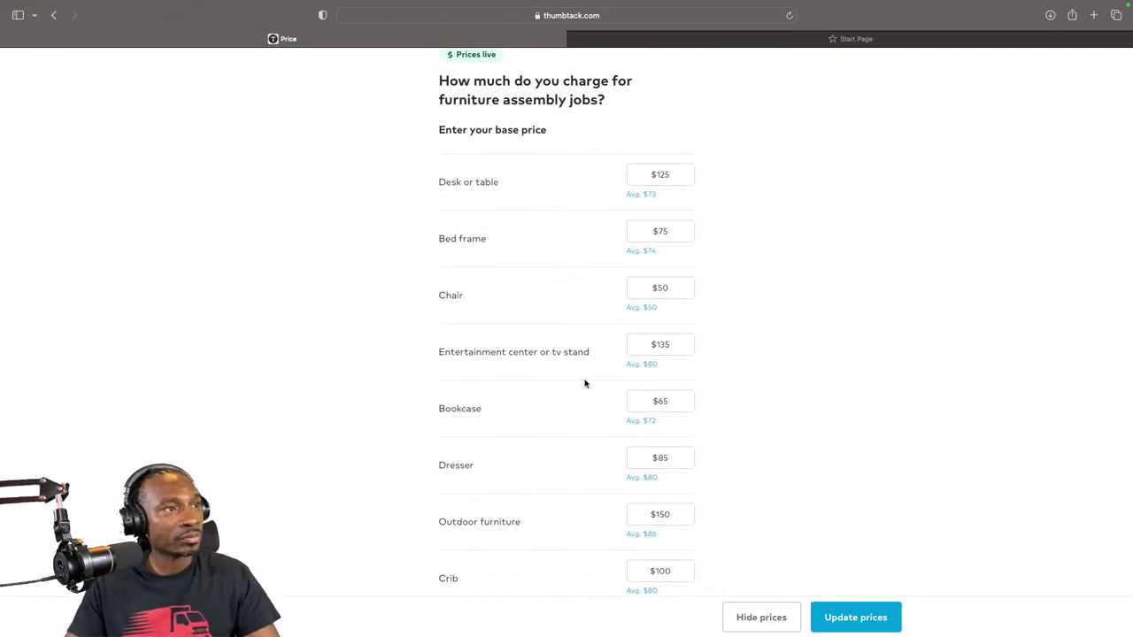
scroll(587, 369, "up", 1)
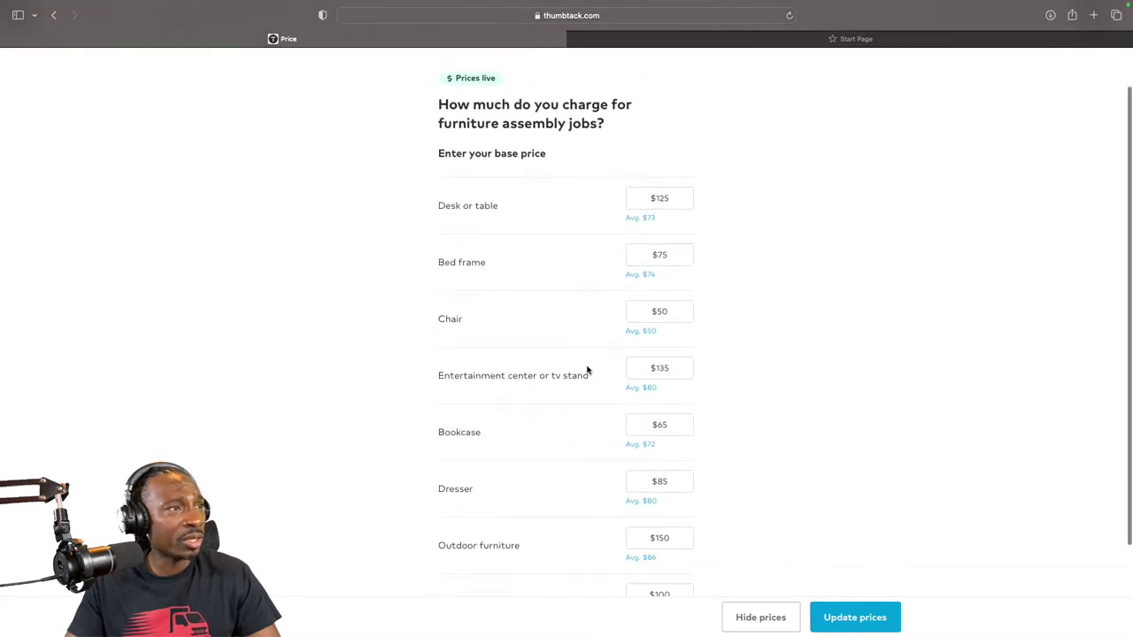
scroll(587, 369, "down", 2)
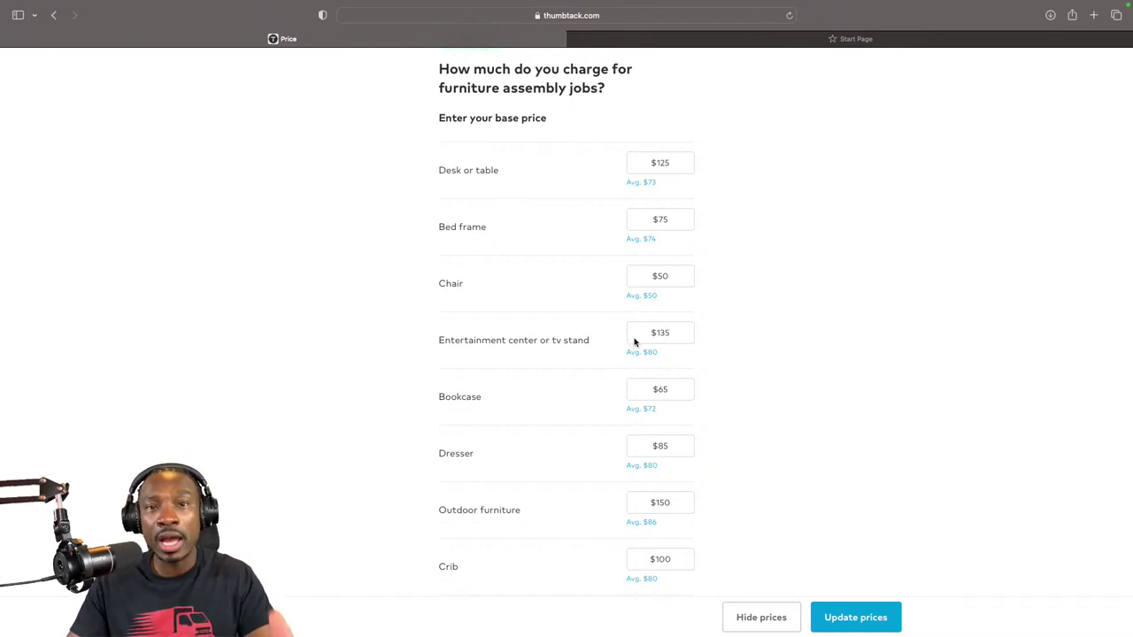
scroll(642, 367, "up", 1)
scroll(642, 367, "down", 2)
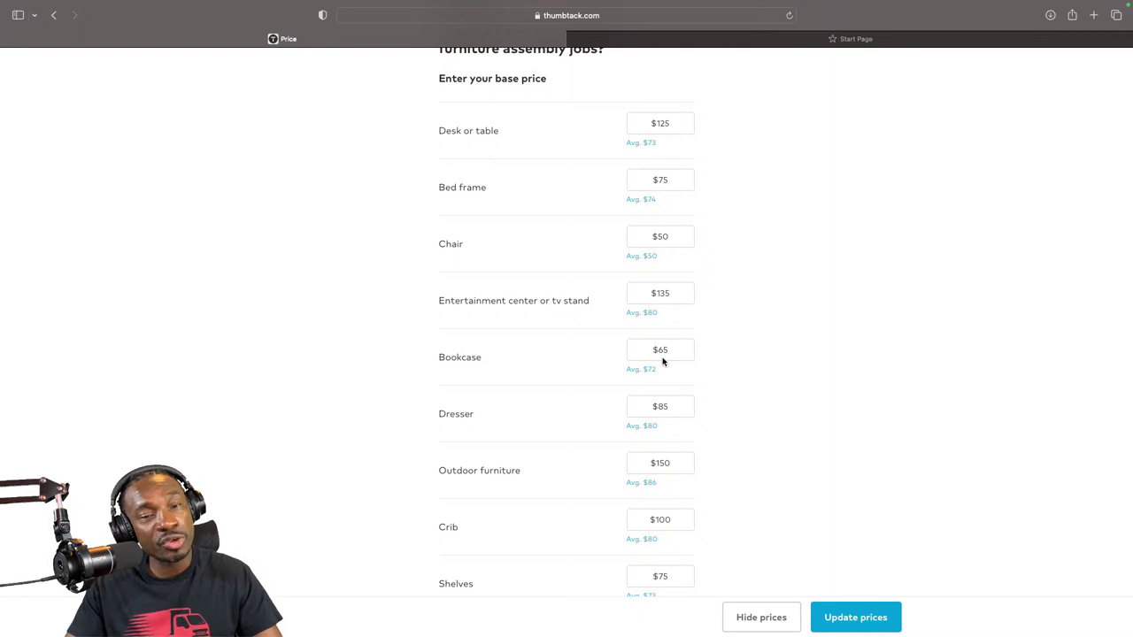
scroll(663, 361, "down", 2)
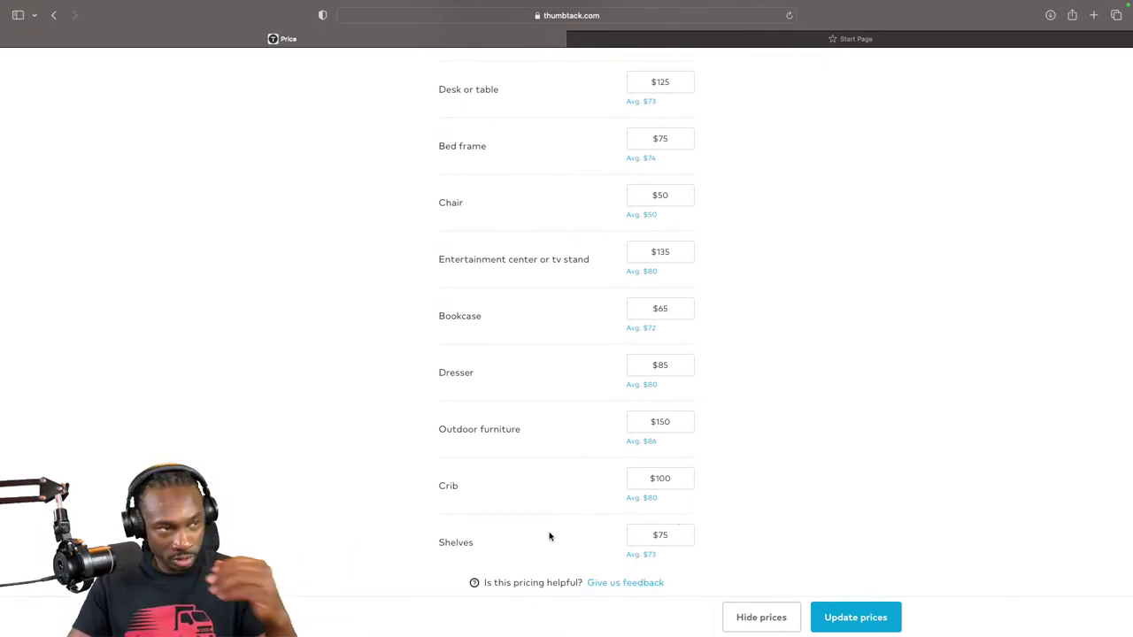
scroll(610, 523, "down", 1)
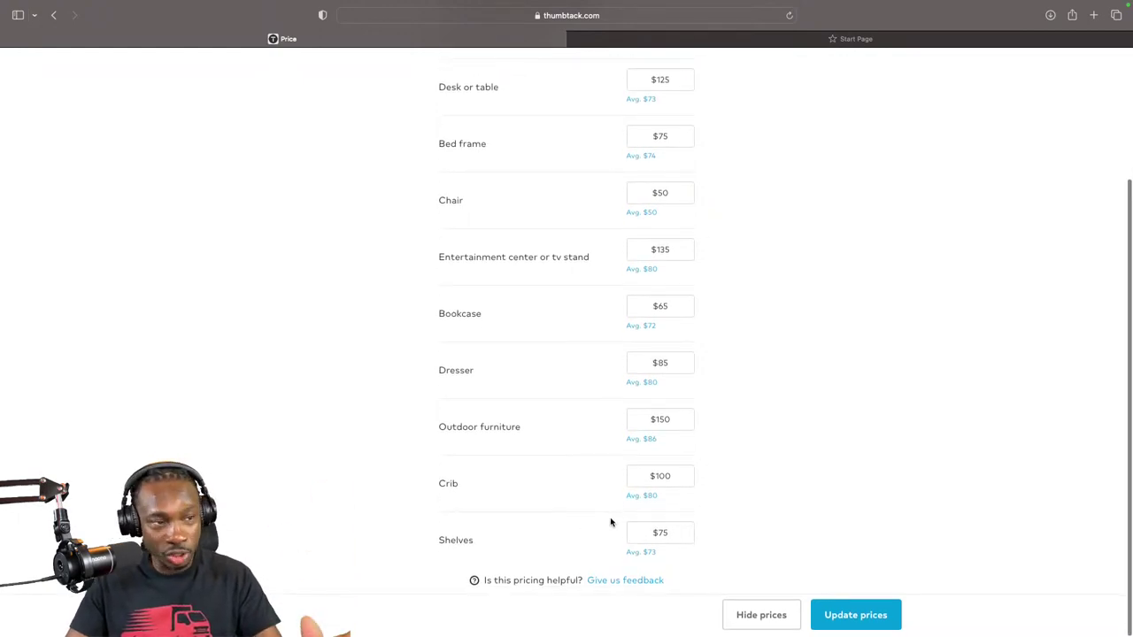
Step: Leave the prices without updating them, review the Furniture Assembly targeting preferences, and return to the services list
left_click(55, 16)
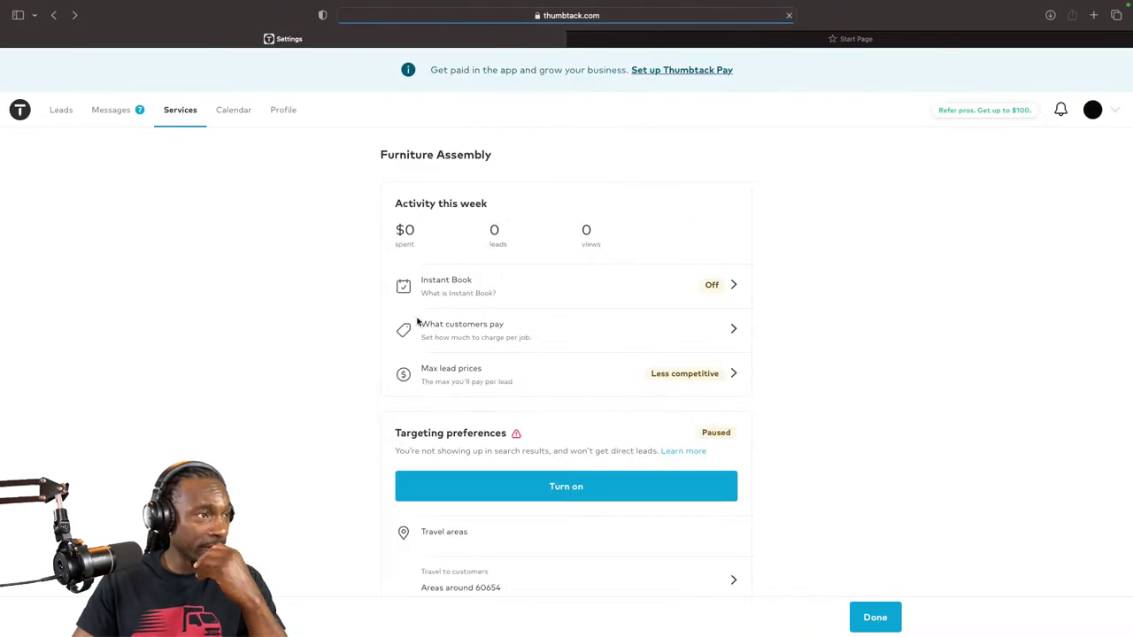
scroll(491, 359, "down", 3)
scroll(491, 360, "up", 5)
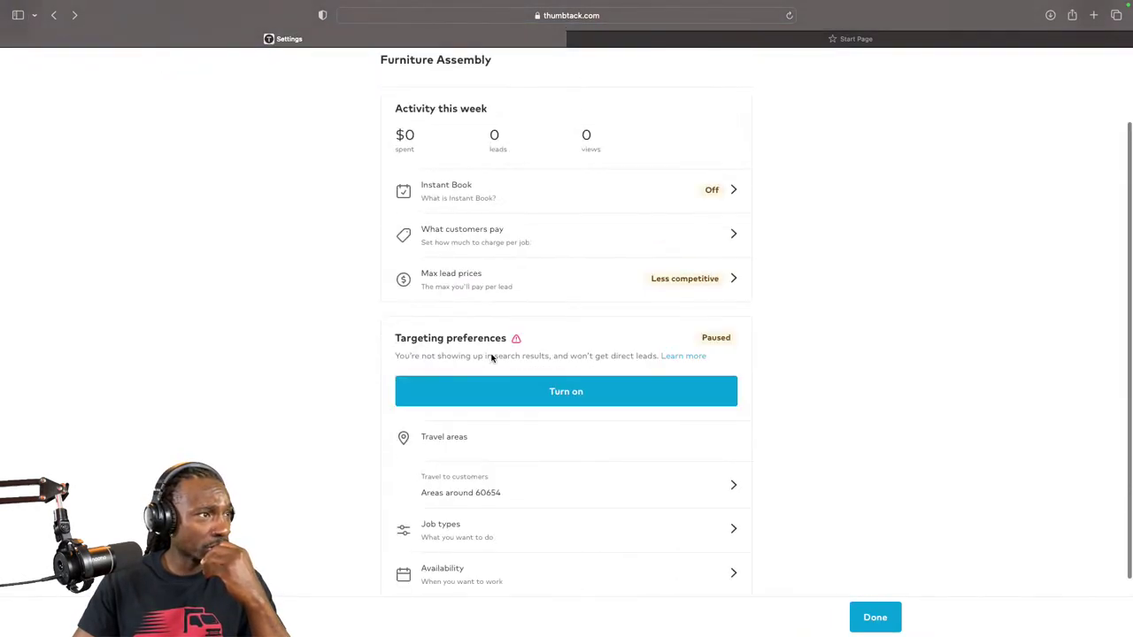
left_click(394, 366)
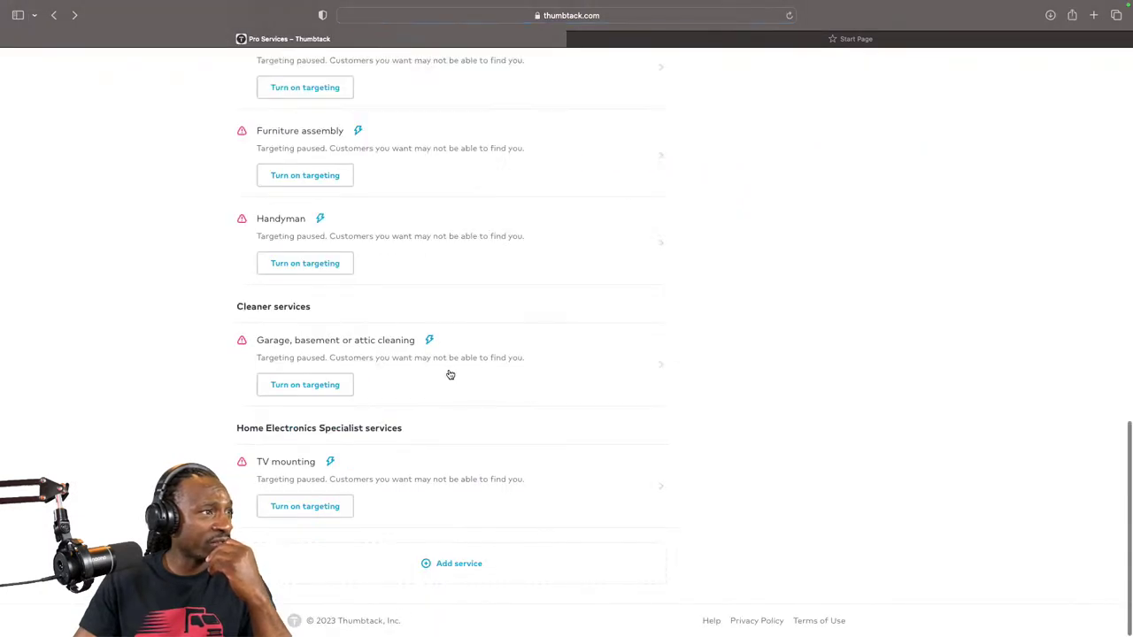
Step: Look over the remaining services down to TV mounting, and go back to the start of the services list
scroll(447, 374, "up", 2)
scroll(450, 374, "down", 3)
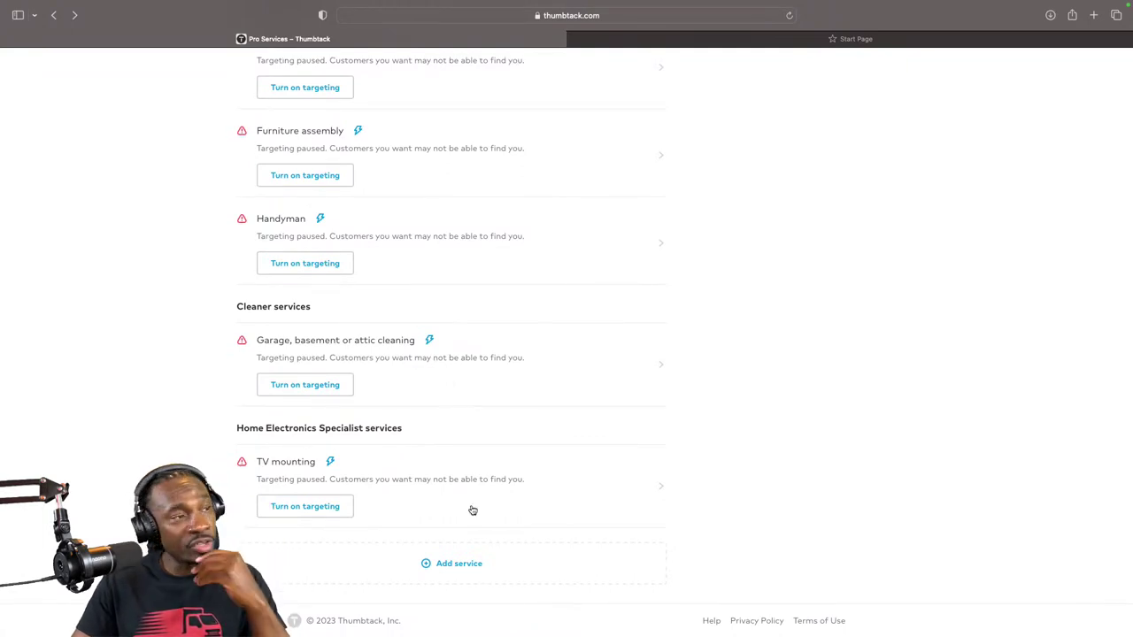
scroll(407, 491, "up", 5)
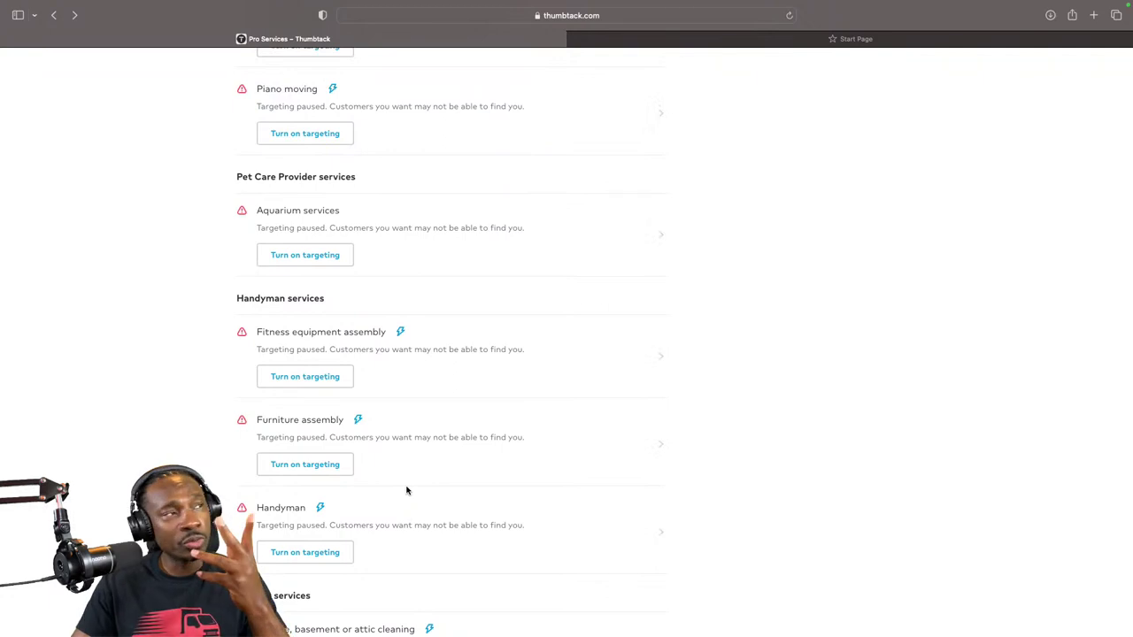
scroll(407, 491, "up", 3)
scroll(407, 492, "up", 5)
scroll(407, 491, "up", 7)
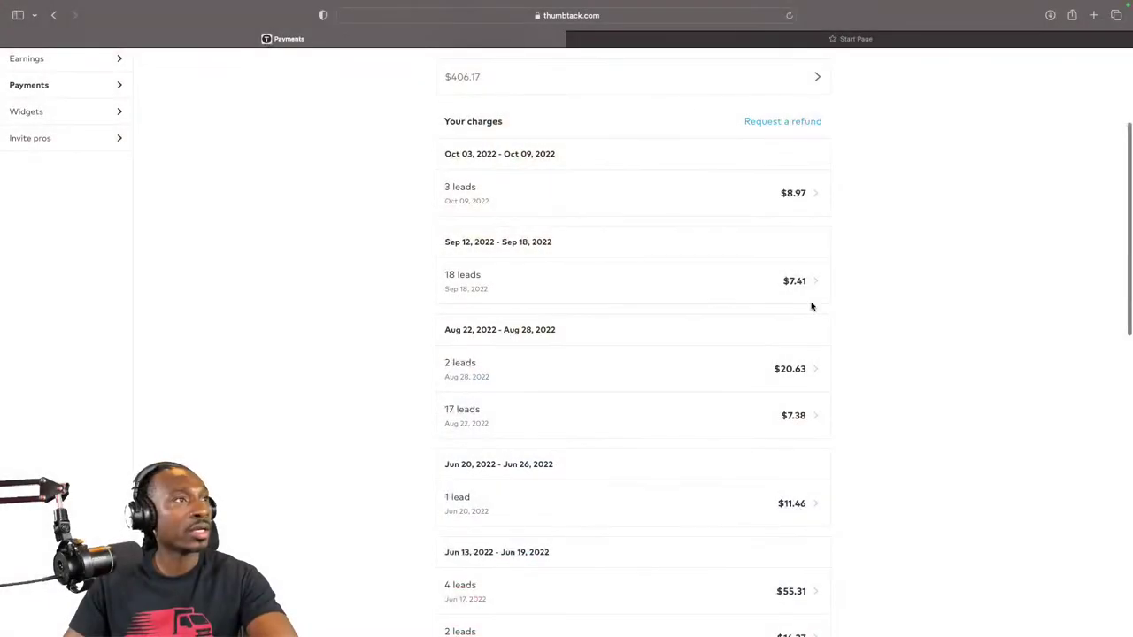
Step: Review the weekly lead charges on the Payments page and return to the Movers services page
scroll(811, 306, "up", 1)
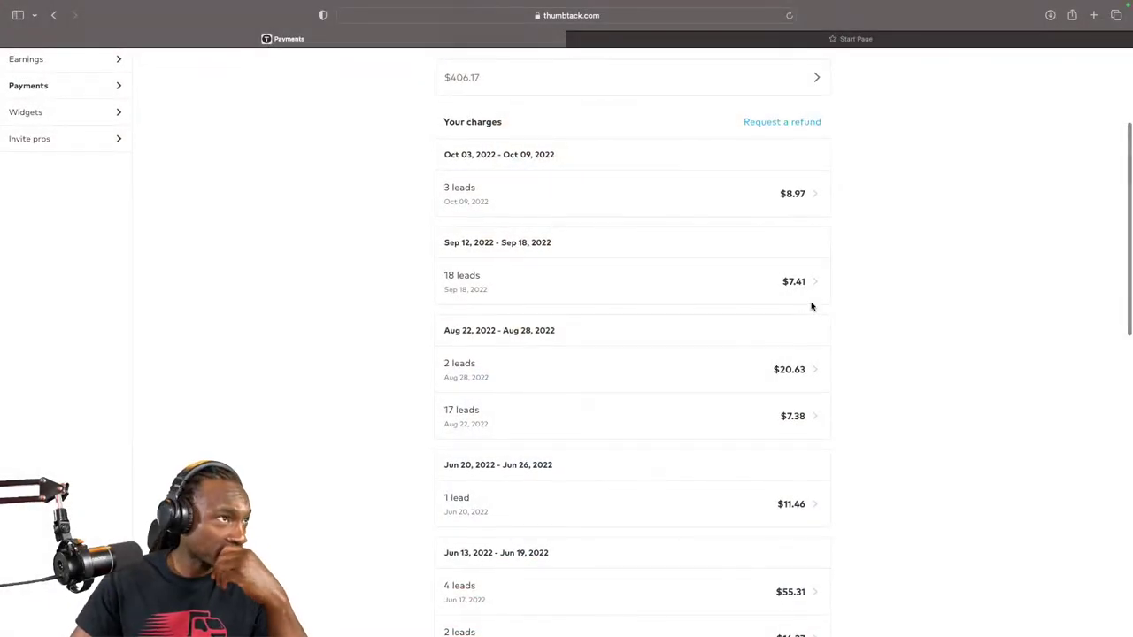
scroll(811, 306, "up", 1)
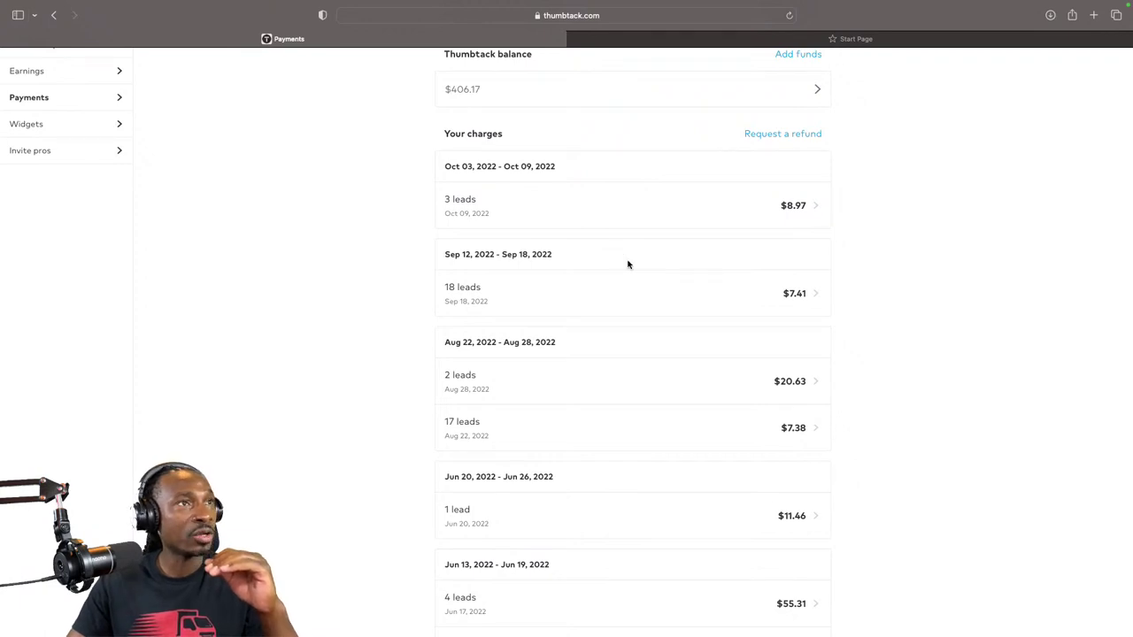
left_click(54, 16)
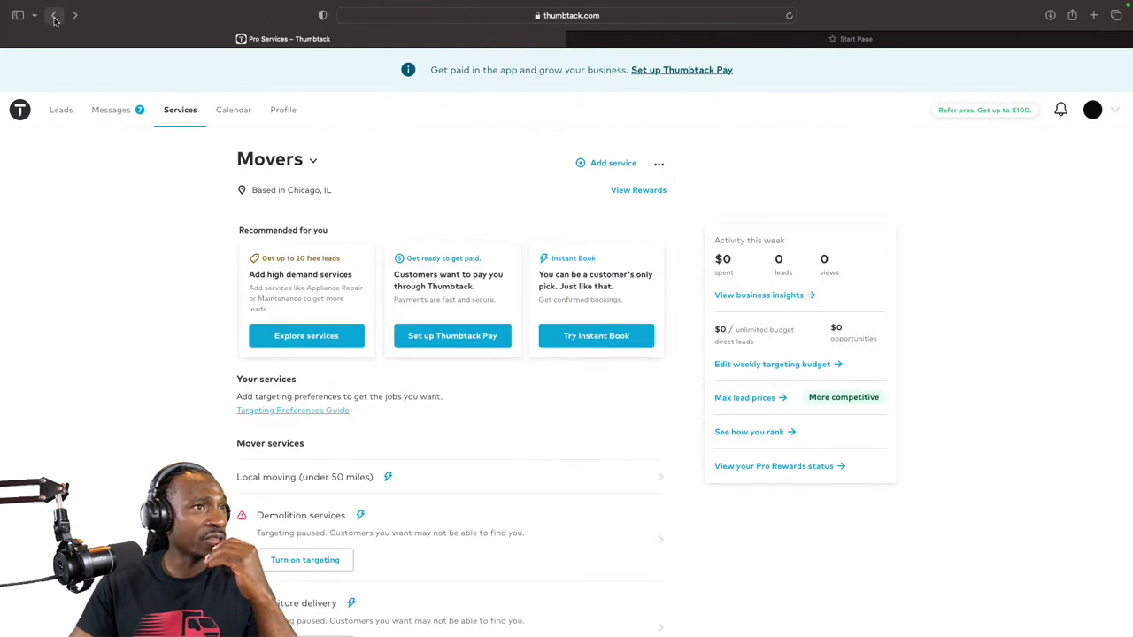
Step: Open the weekly targeting budget and enter a custom amount of $150
left_click(770, 365)
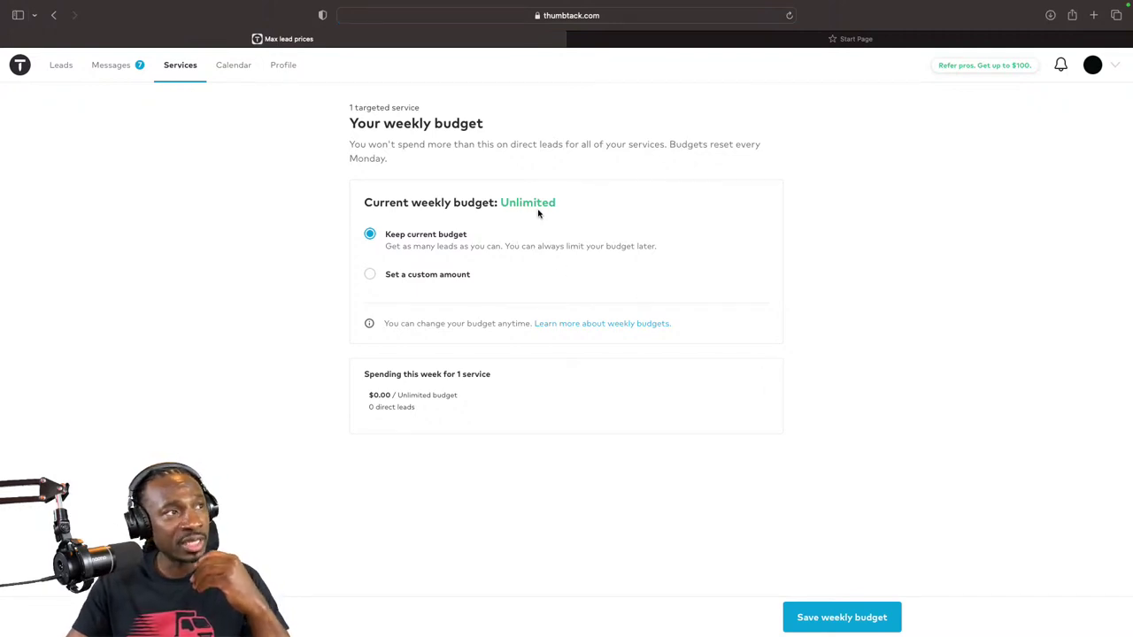
left_click(369, 276)
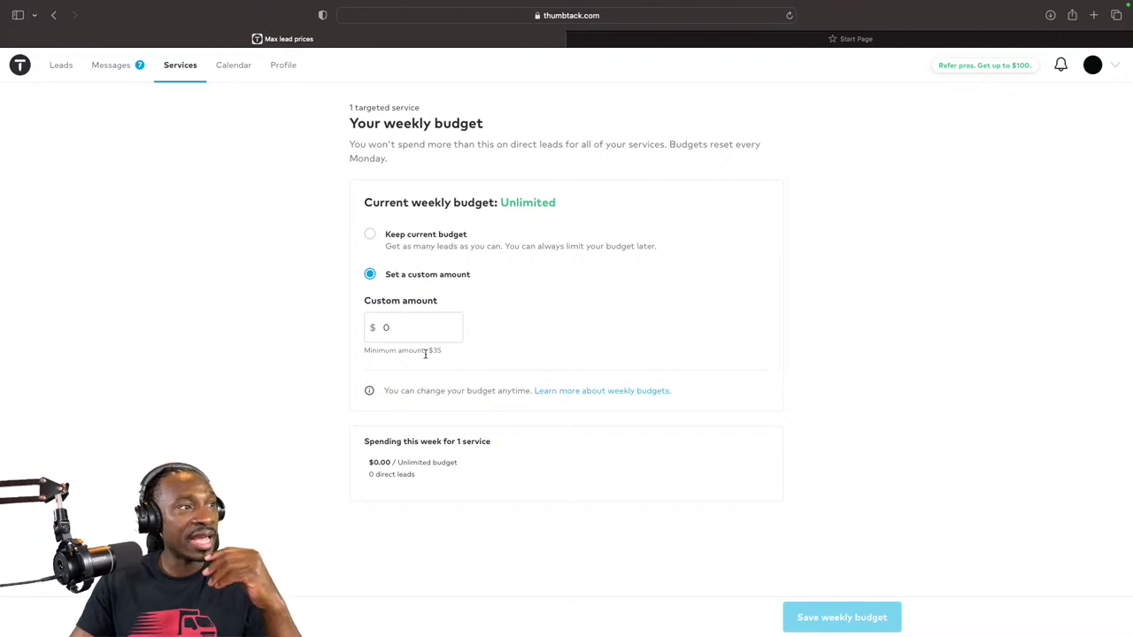
left_click_drag(410, 330, 379, 329)
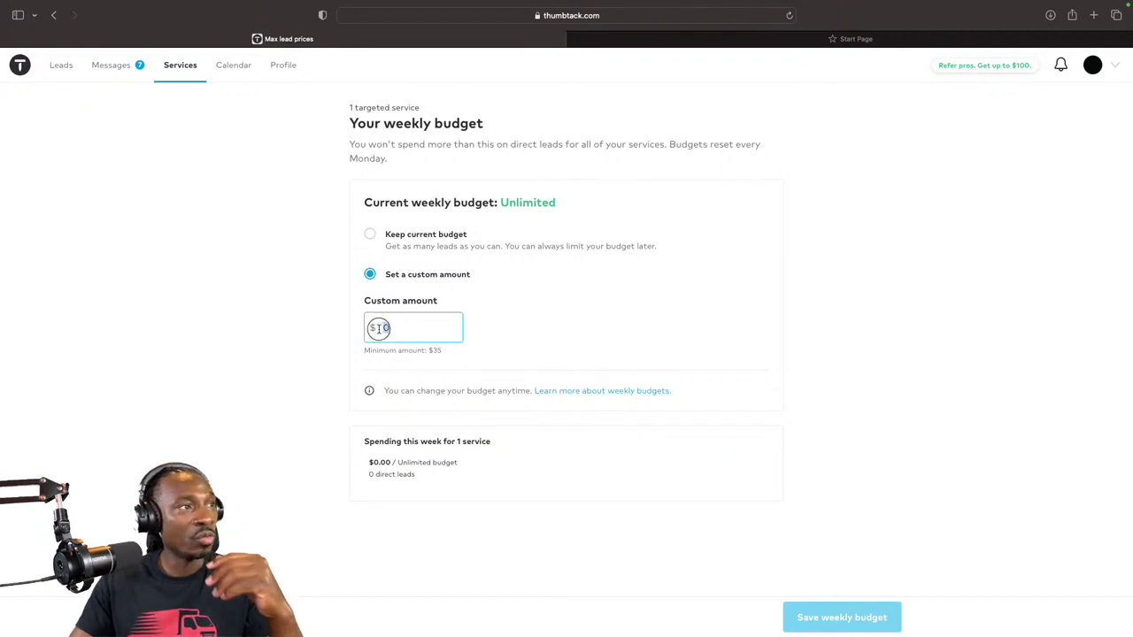
type("150")
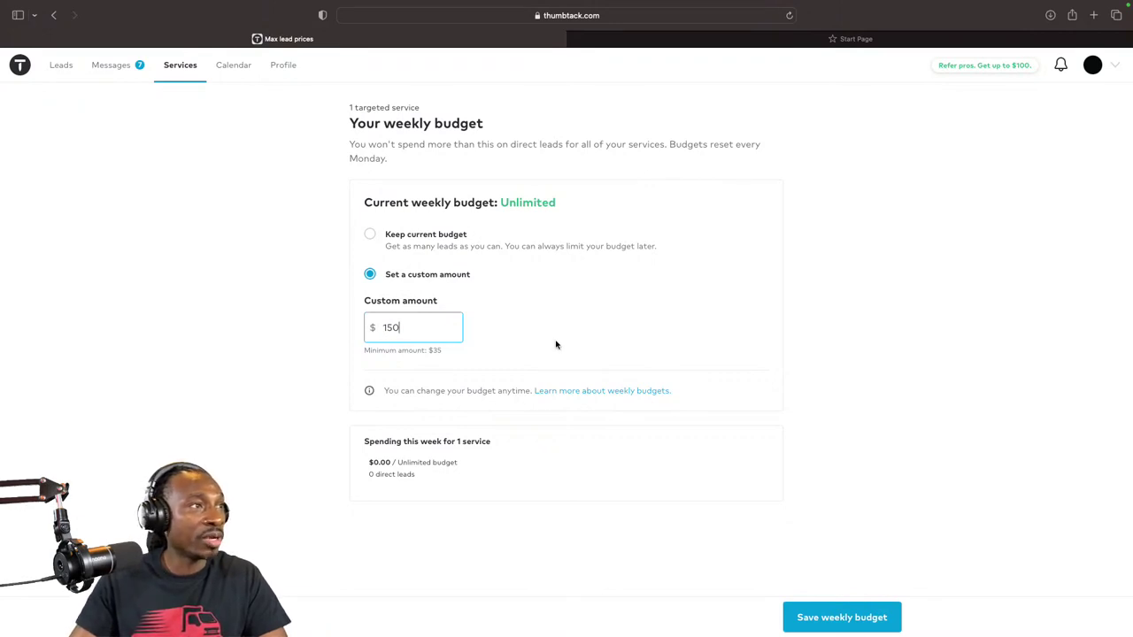
Step: Switch between the current budget and the custom amount, then save $150 as the weekly budget and dismiss the confirmation
left_click(369, 233)
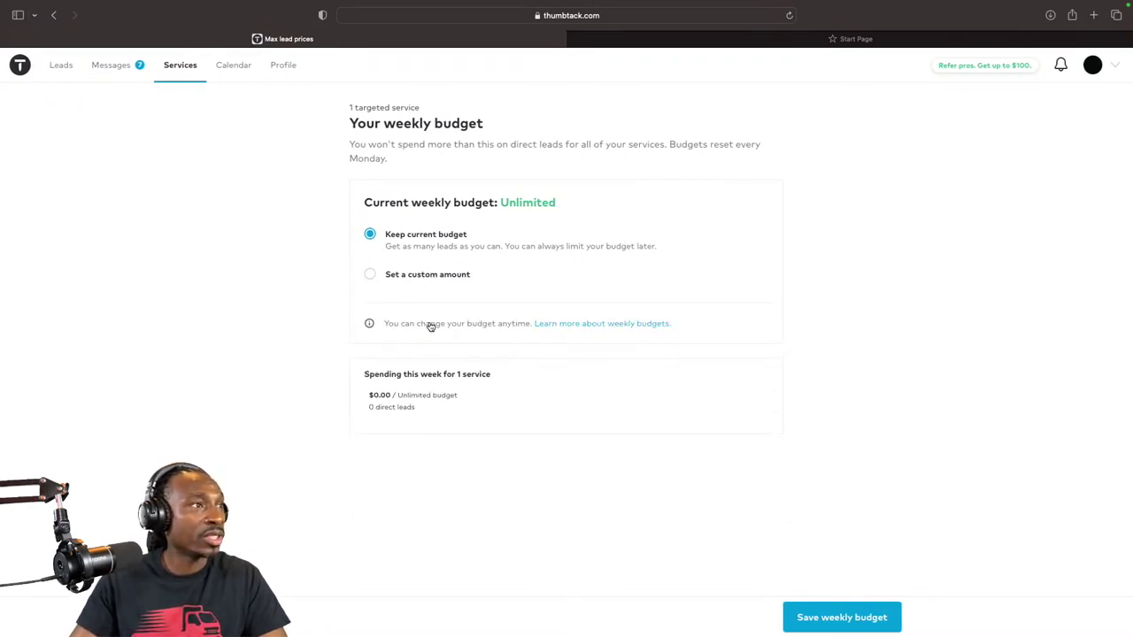
left_click(370, 275)
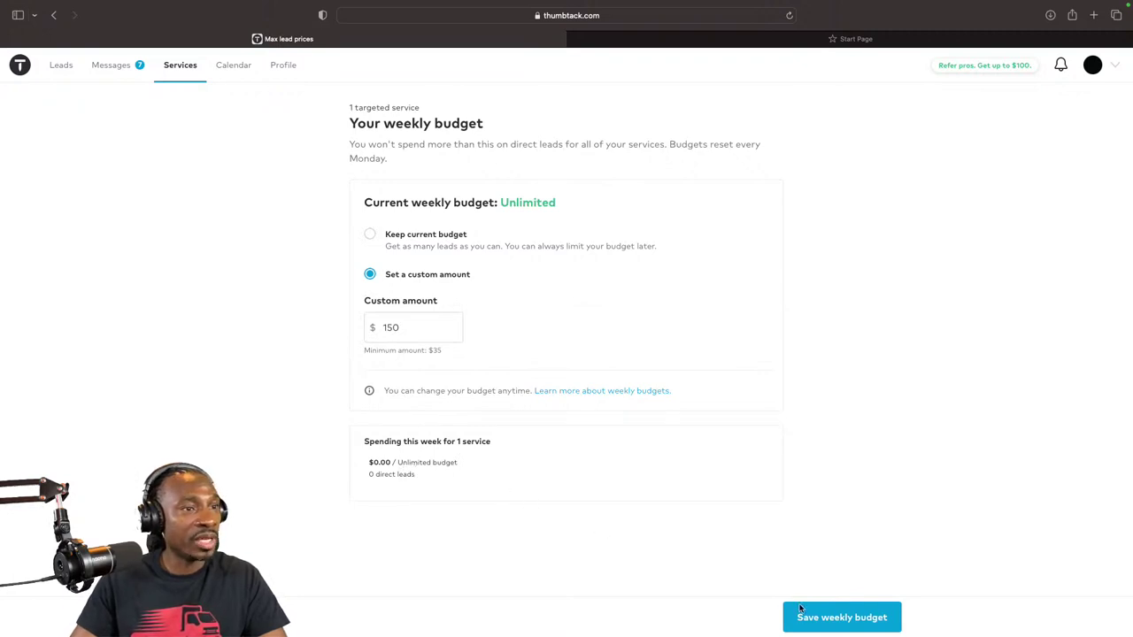
left_click(854, 623)
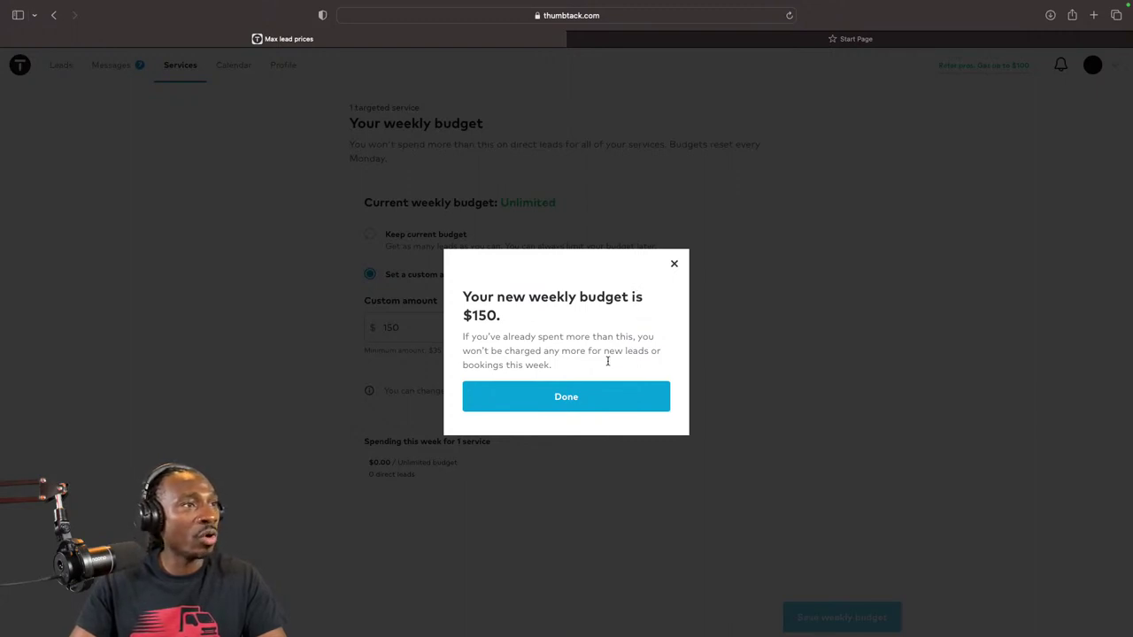
left_click(590, 393)
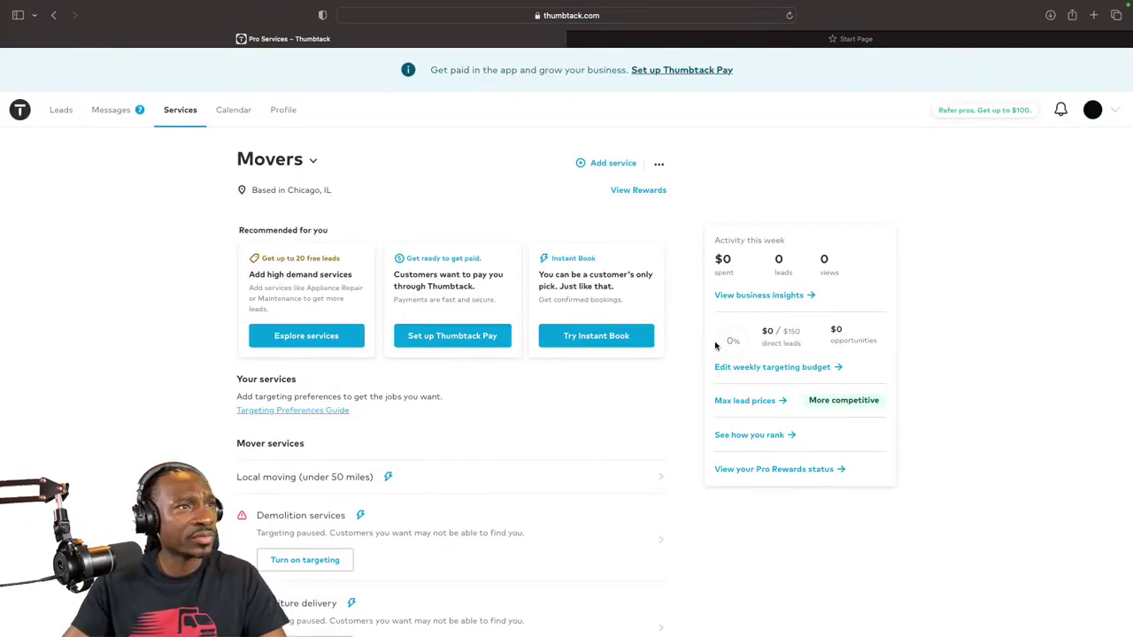
Step: Reopen the weekly targeting budget, choose Unlimited budget, and save it
left_click(743, 372)
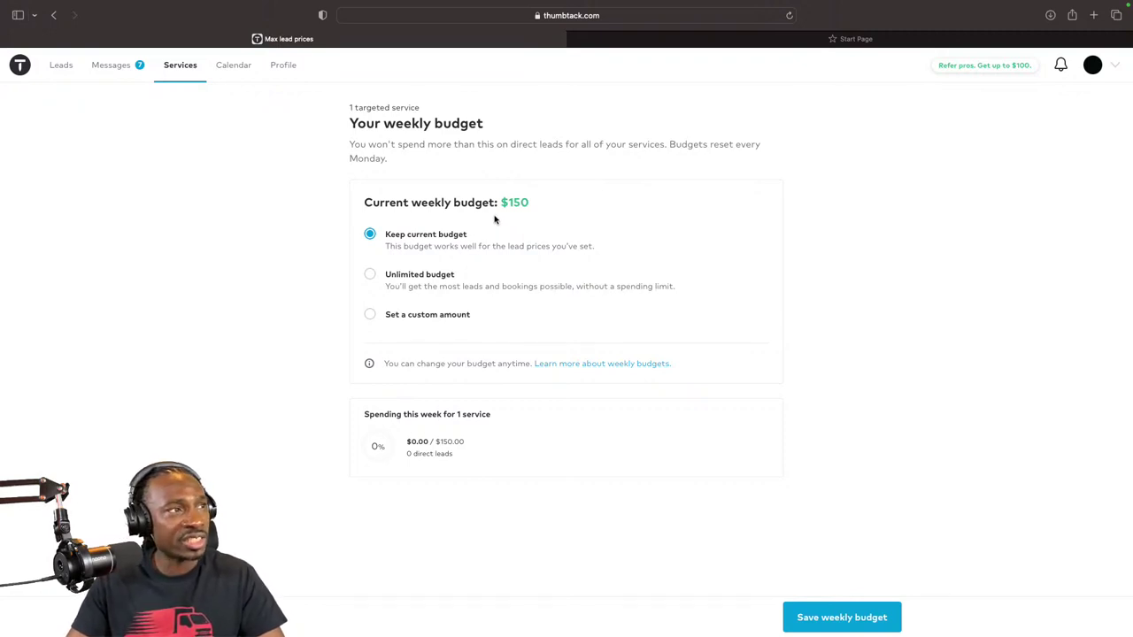
left_click(370, 275)
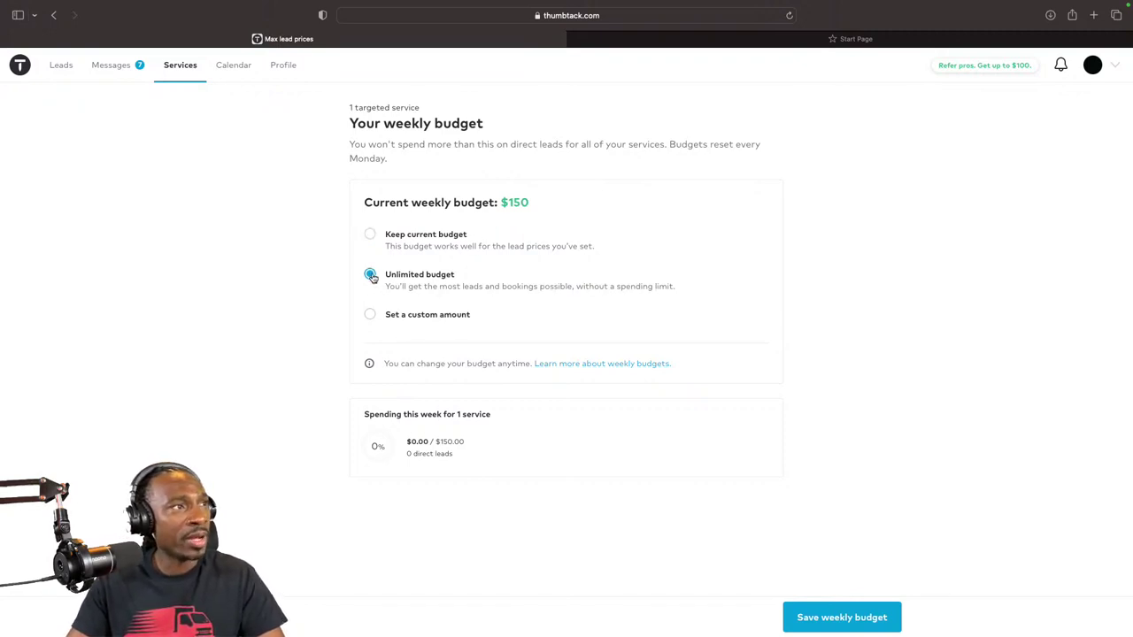
left_click(832, 610)
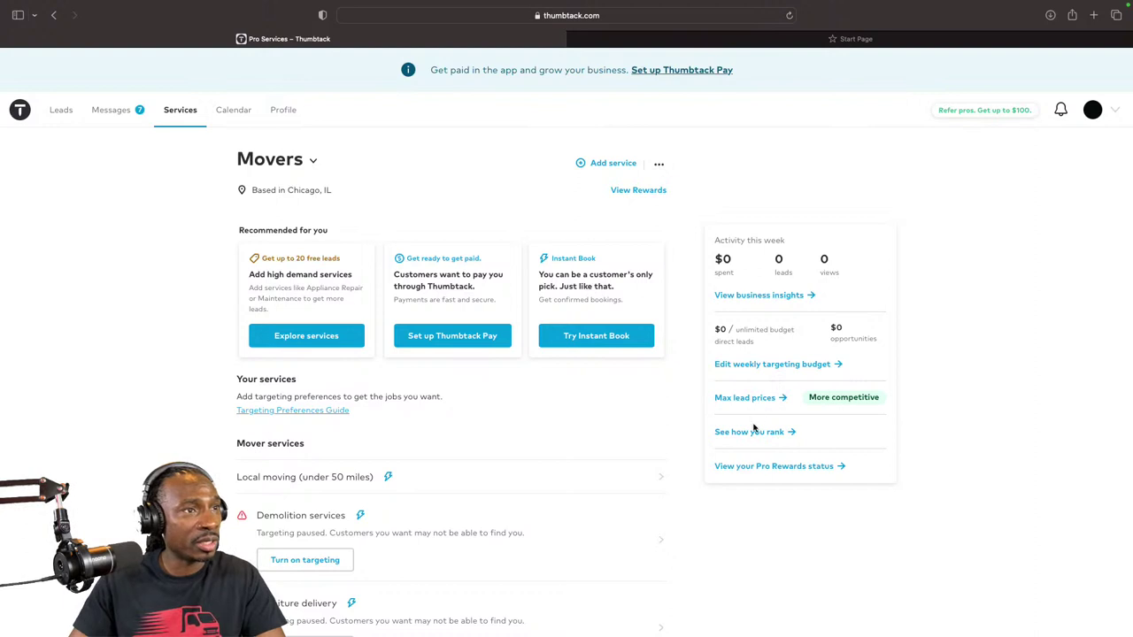
Step: Check the weekly budget page without changing it, and look through the Payments page's lead charges down to May and June 2022
left_click(751, 366)
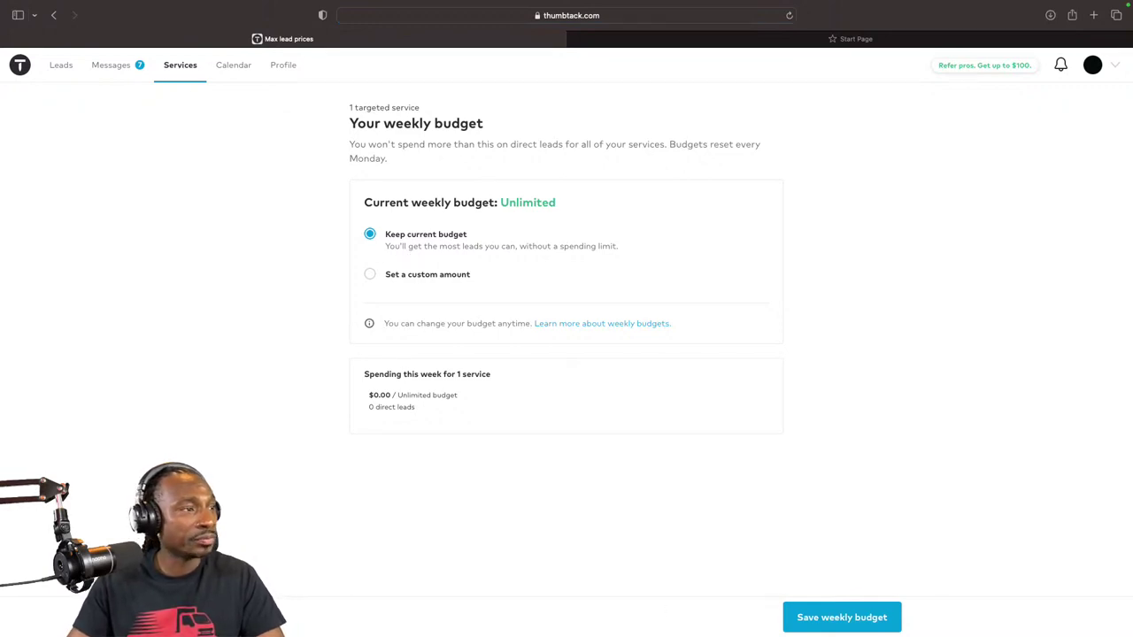
key("super+bracketleft")
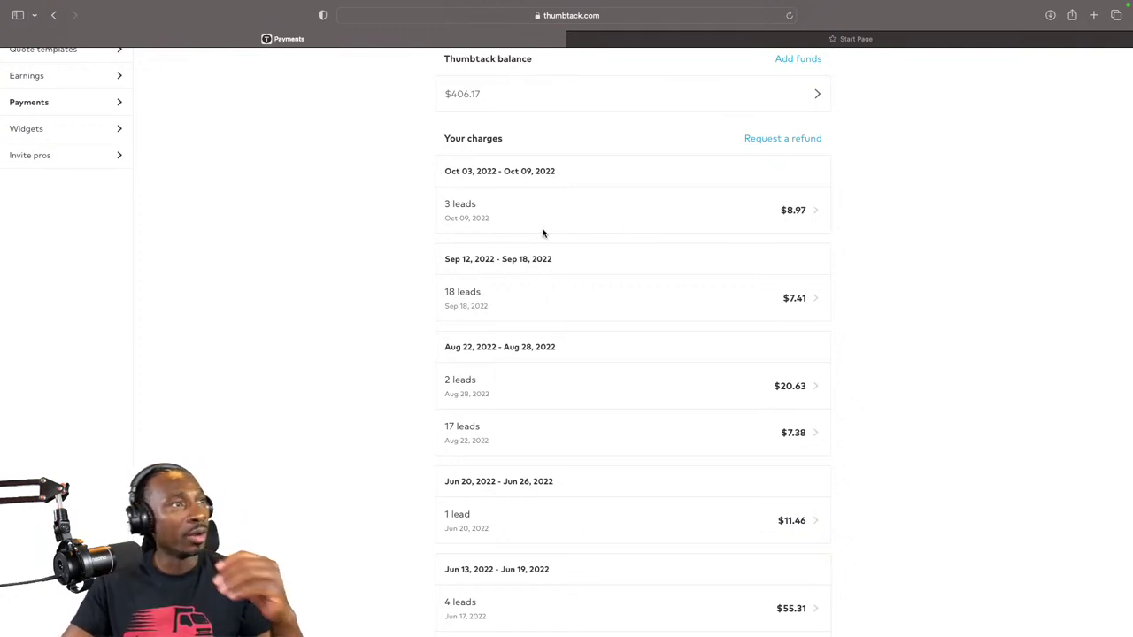
scroll(543, 232, "down", 5)
scroll(543, 233, "down", 10)
scroll(543, 233, "down", 1)
scroll(544, 233, "down", 3)
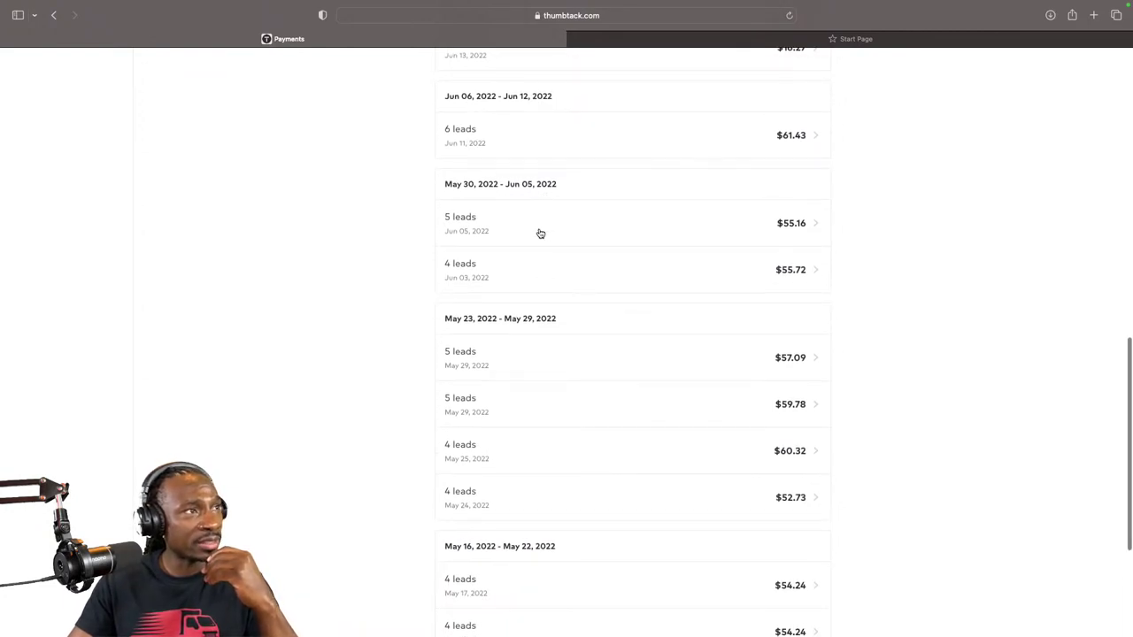
scroll(540, 232, "down", 1)
scroll(540, 232, "up", 3)
scroll(540, 232, "down", 2)
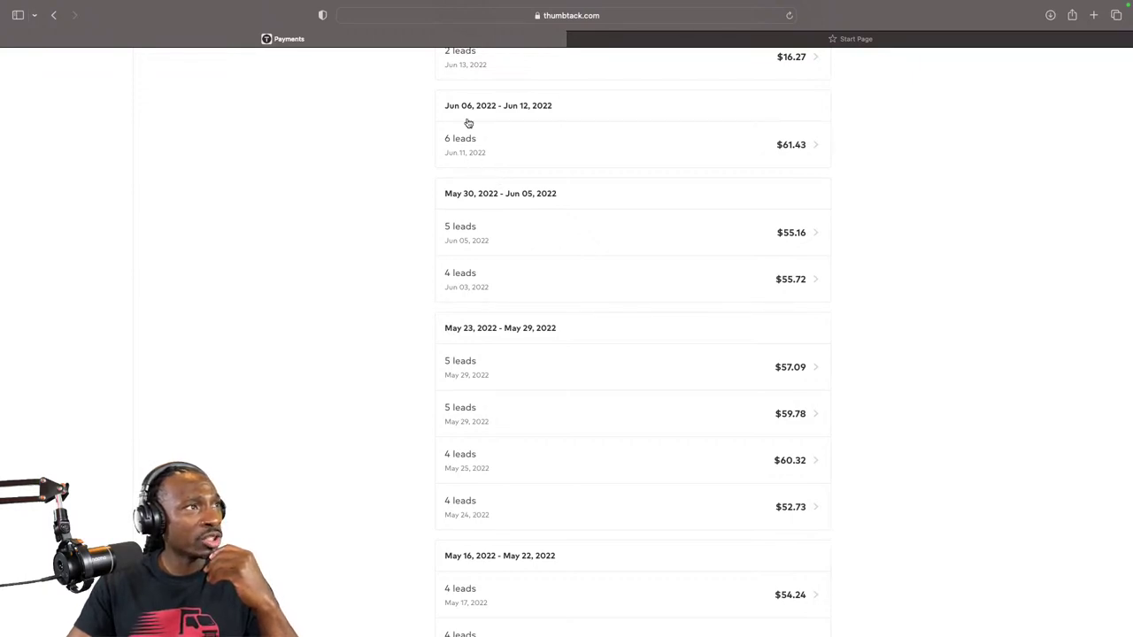
scroll(531, 116, "down", 1)
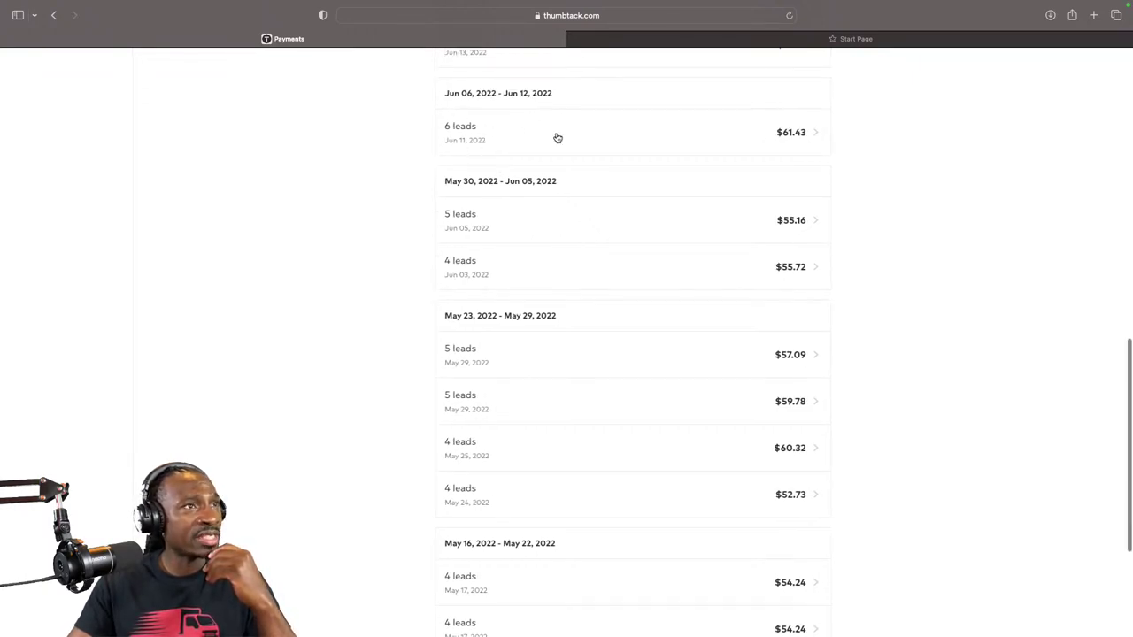
Step: Open the receipt for the June 11, 2022 charge, review its individual lead charges, and return to the Payments page
left_click(806, 139)
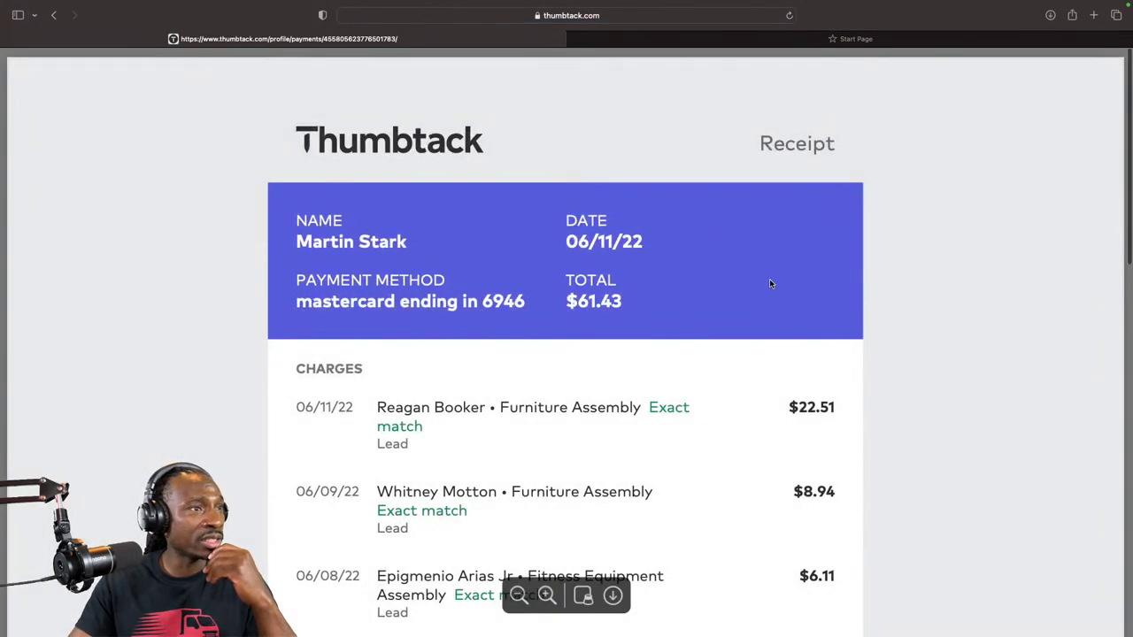
scroll(769, 278, "down", 5)
scroll(770, 283, "down", 3)
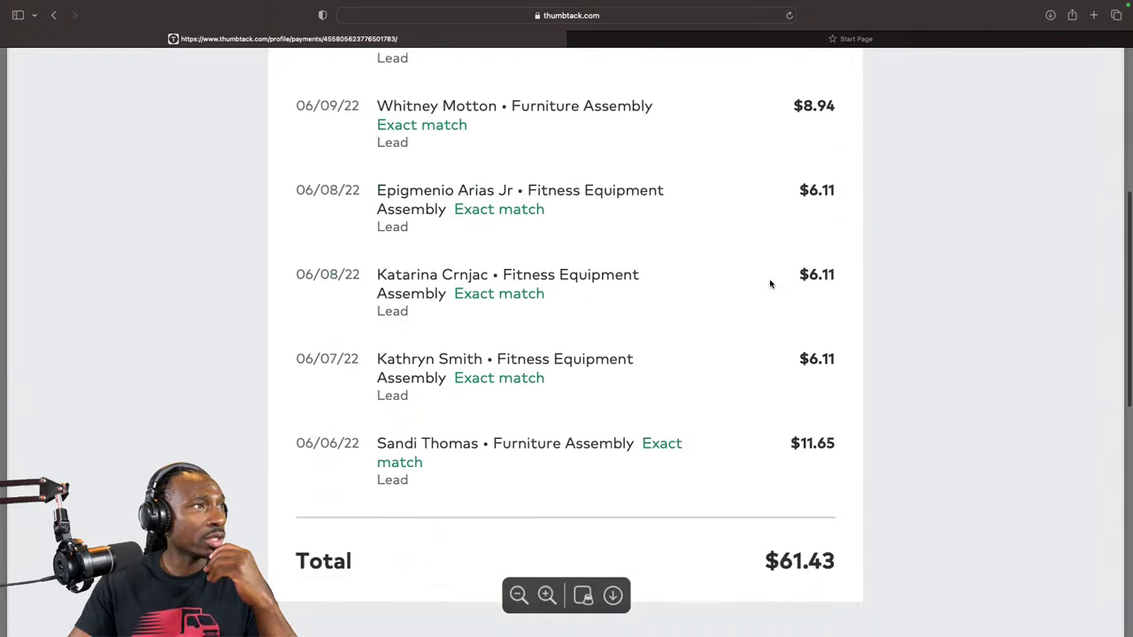
scroll(769, 282, "up", 2)
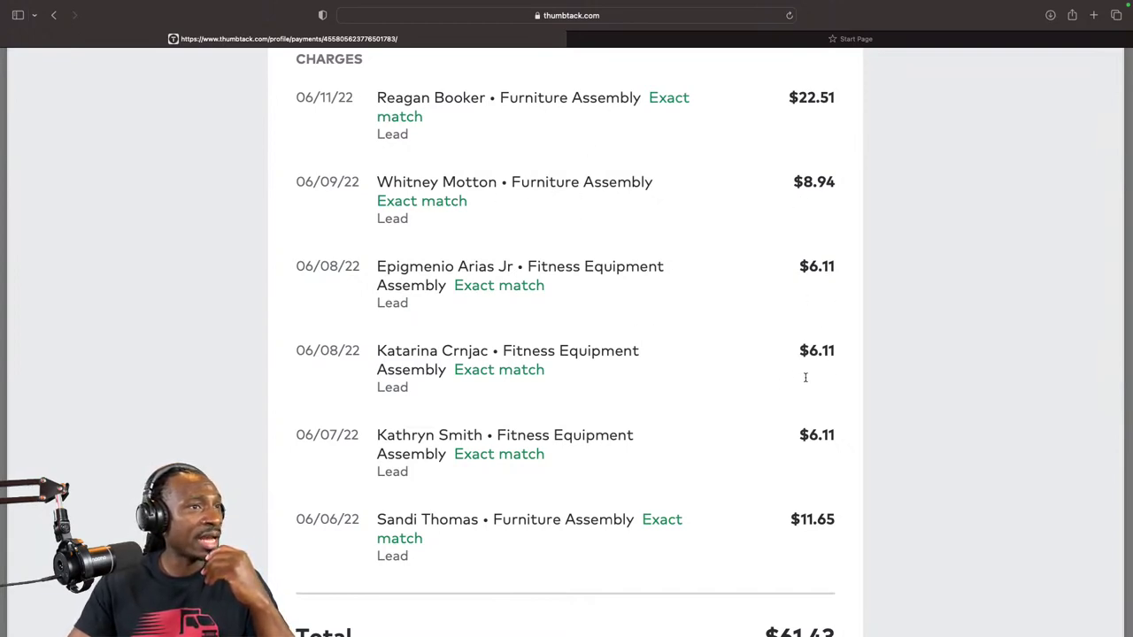
scroll(794, 474, "down", 3)
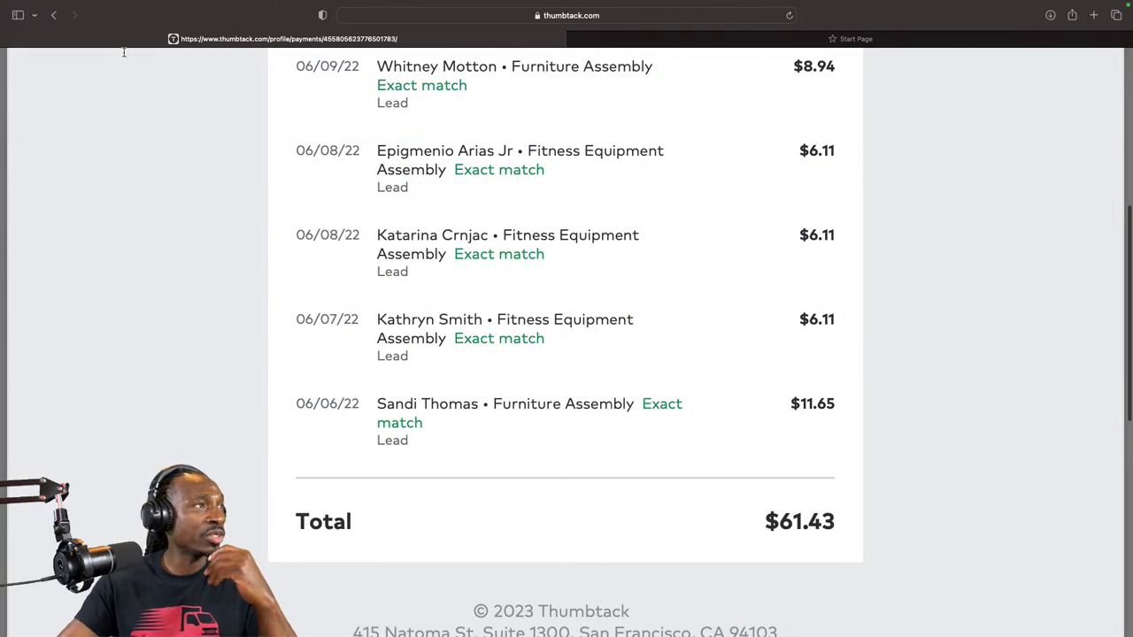
left_click(53, 15)
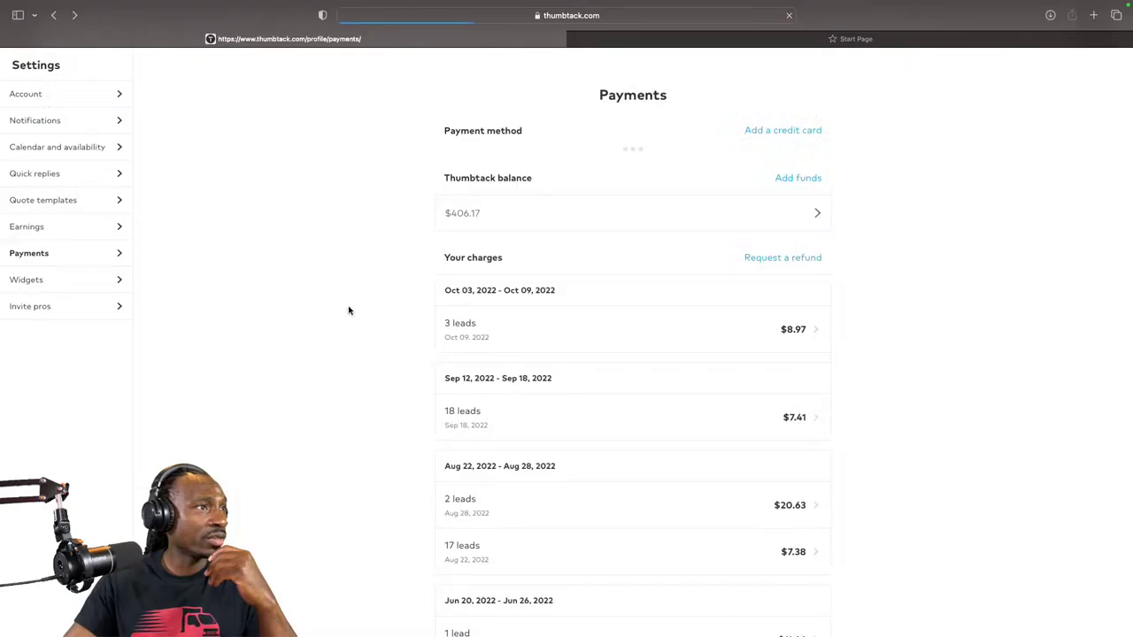
Step: Review the lead charges for the weeks between May 9 and June 5, 2022
scroll(369, 319, "down", 10)
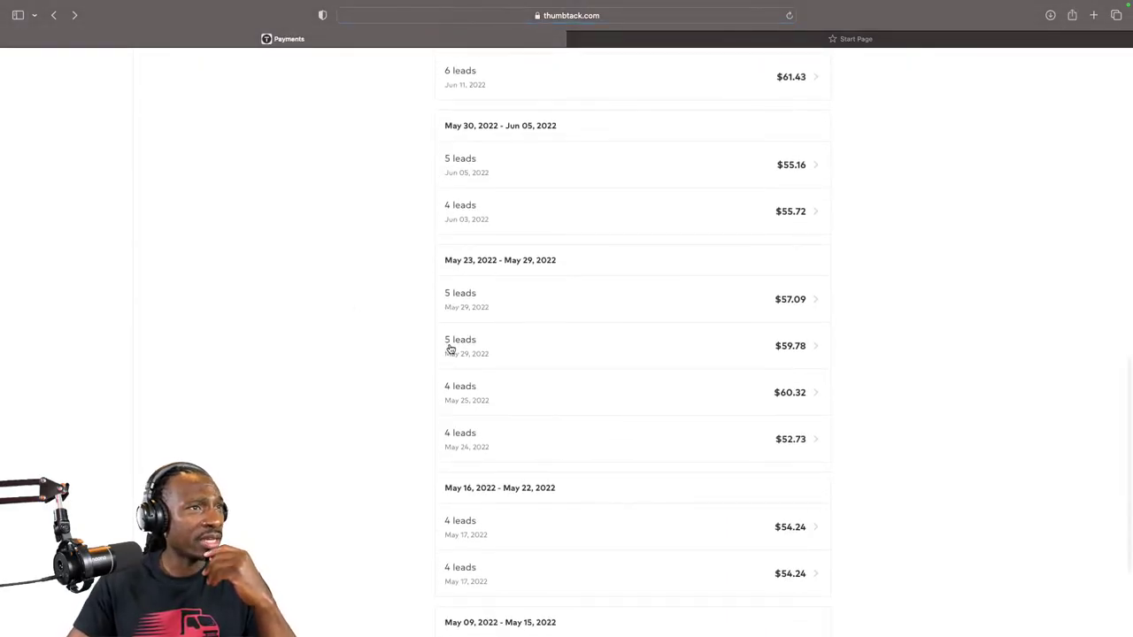
scroll(449, 350, "down", 1)
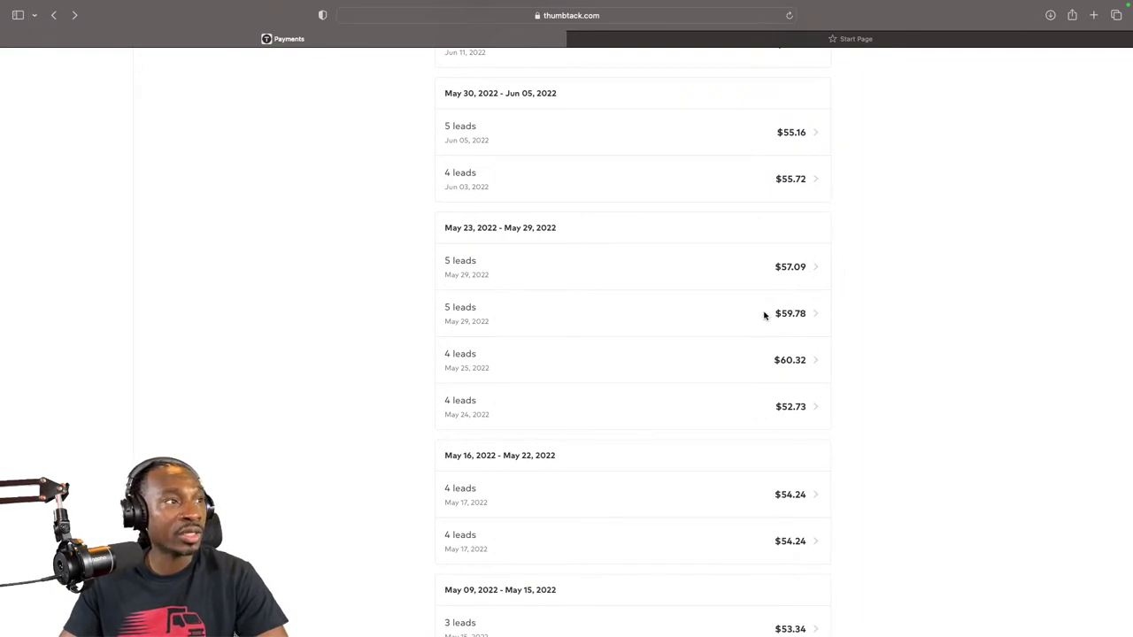
scroll(567, 337, "down", 1)
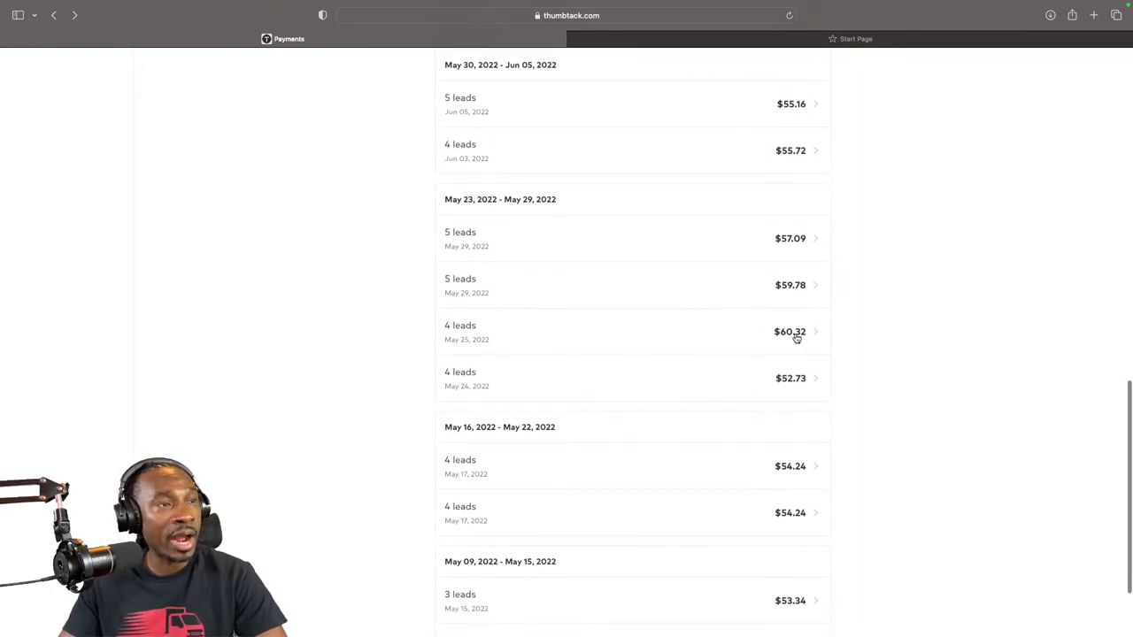
scroll(806, 342, "down", 2)
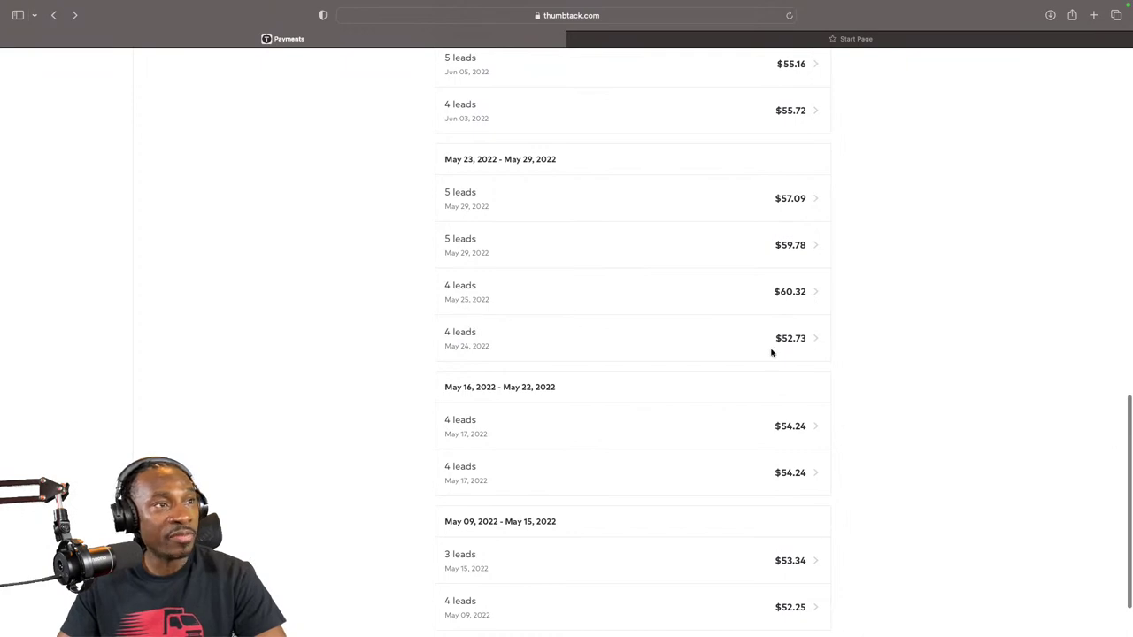
scroll(791, 352, "down", 2)
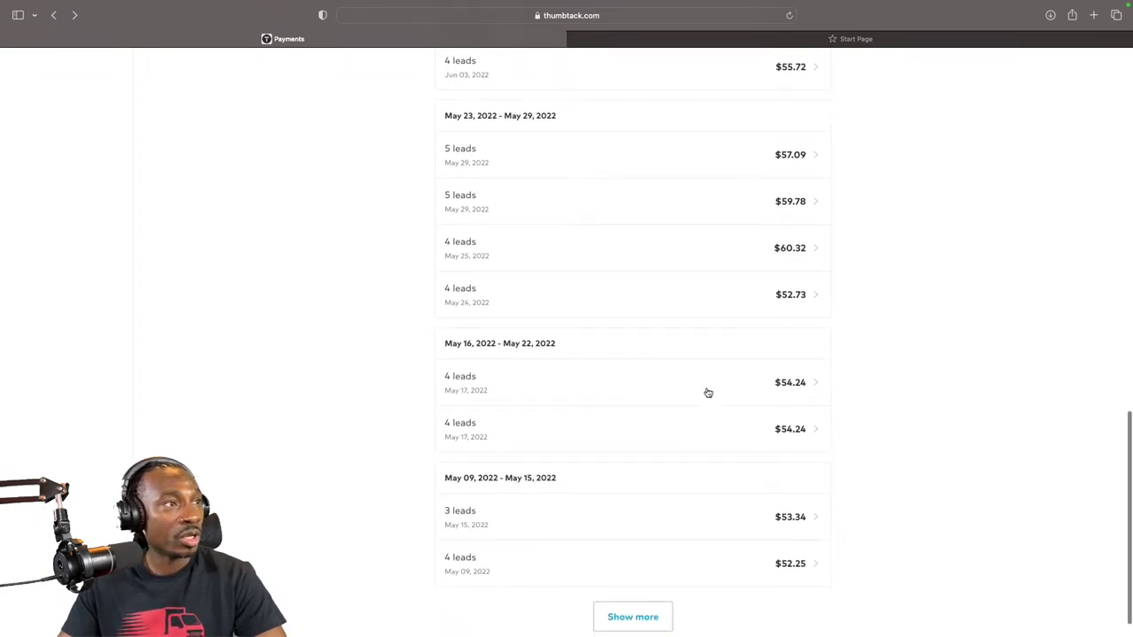
scroll(784, 397, "down", 1)
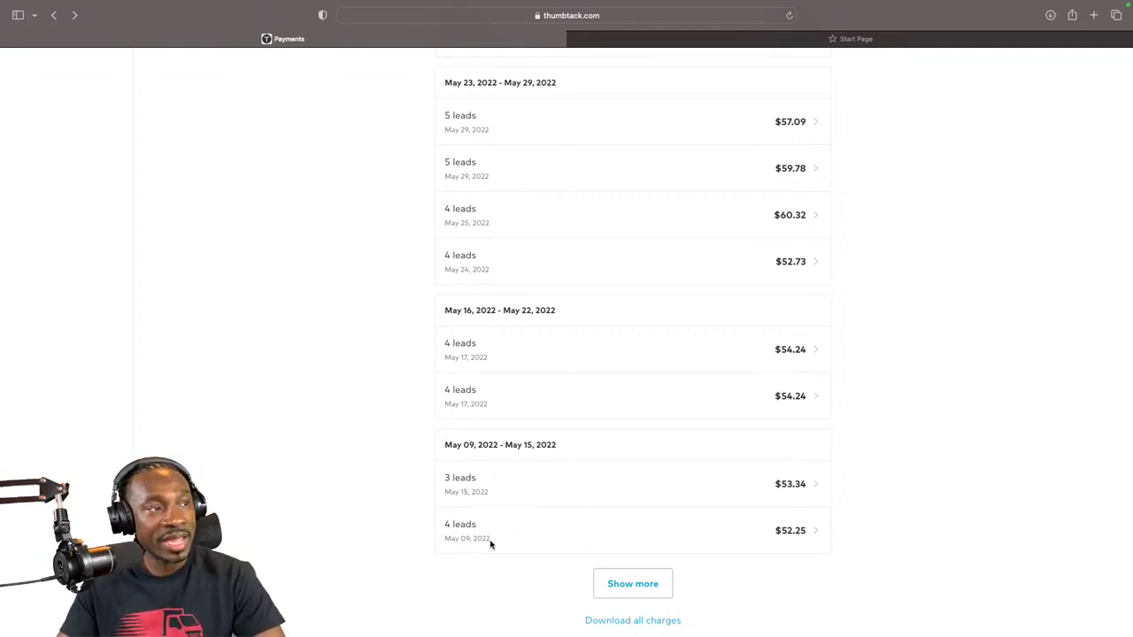
Step: Load more charges and review the older weekly lead charges from May back to late March 2022
left_click(621, 586)
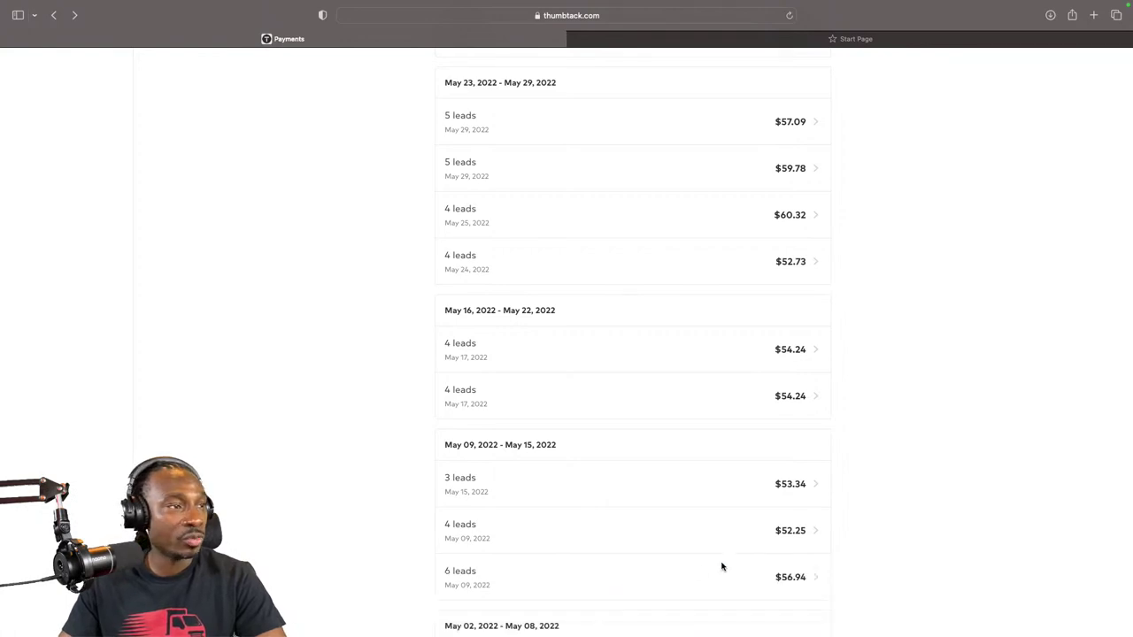
scroll(720, 566, "down", 5)
scroll(721, 567, "down", 1)
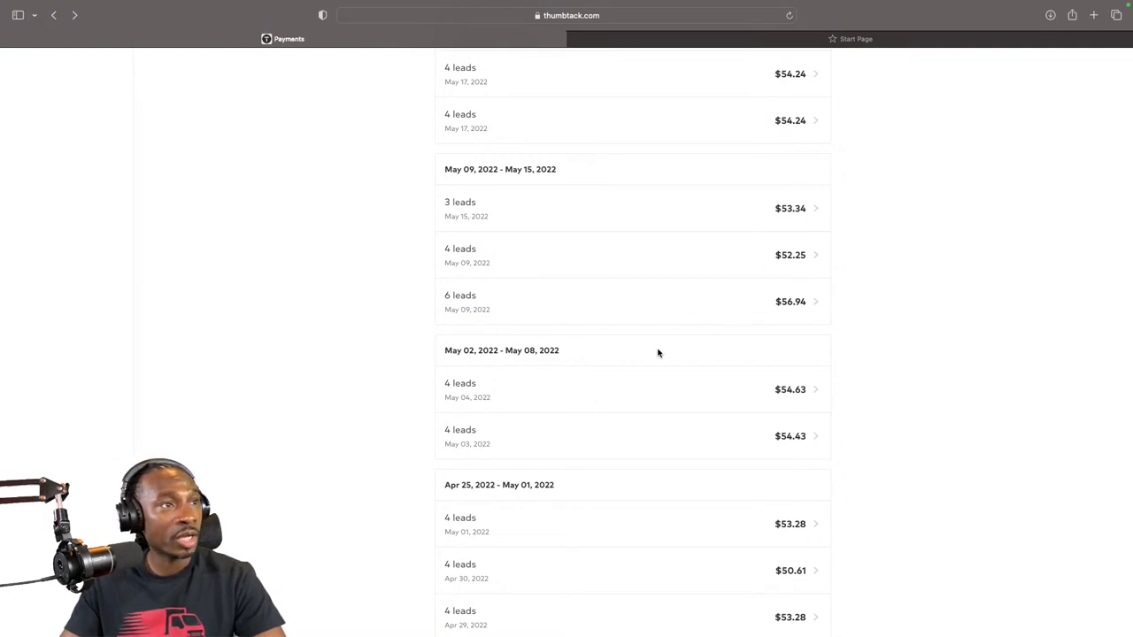
scroll(612, 357, "down", 1)
scroll(612, 357, "down", 3)
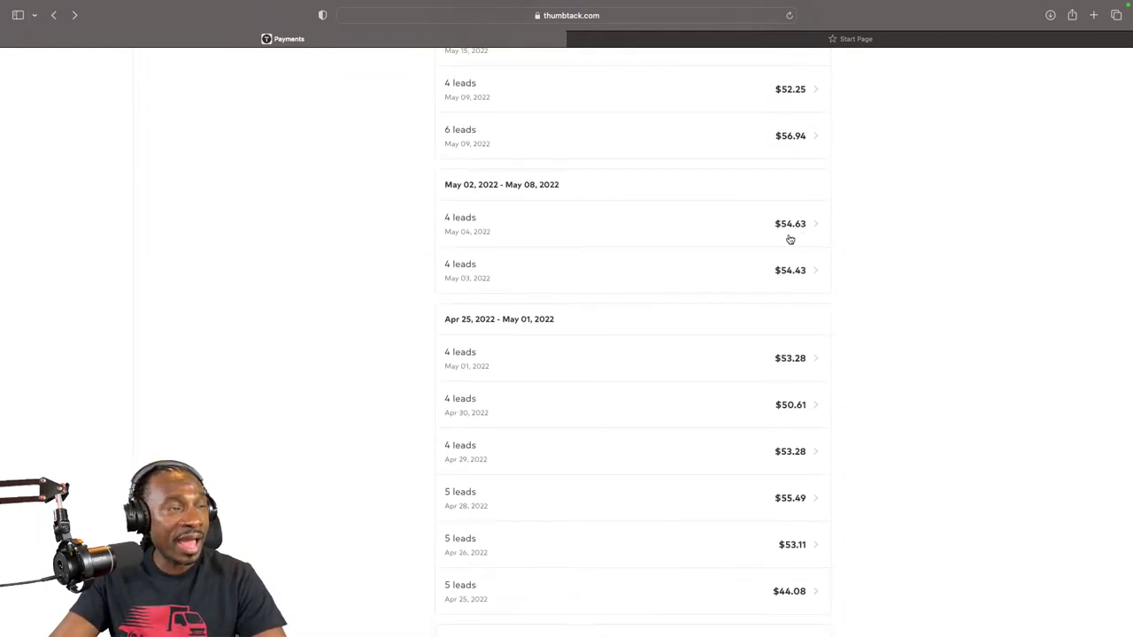
scroll(776, 268, "down", 2)
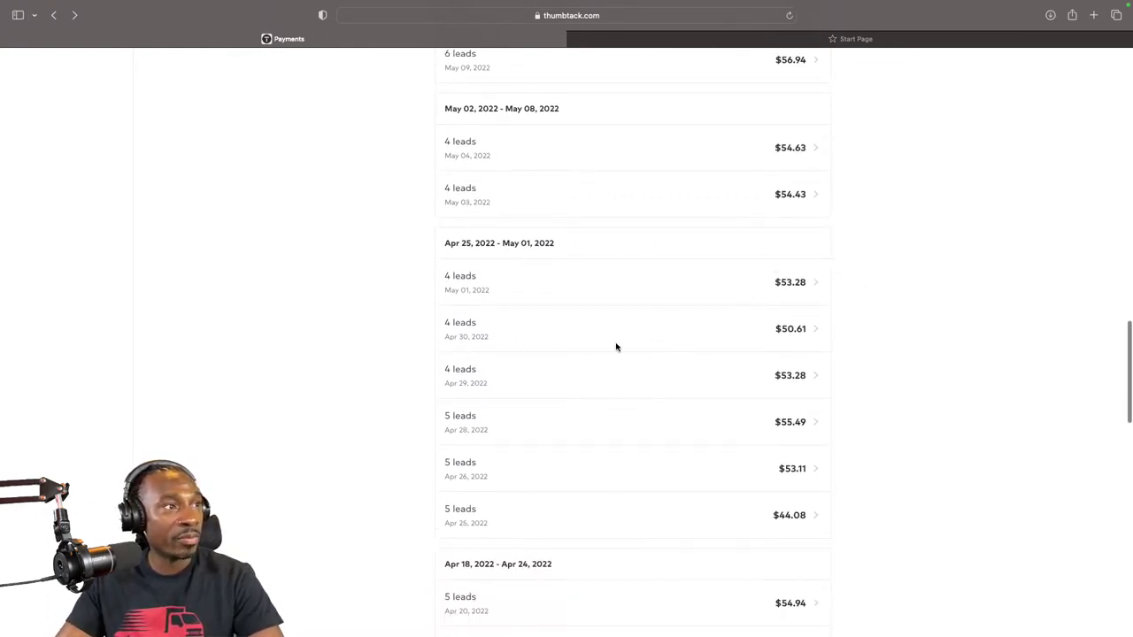
scroll(610, 346, "down", 2)
scroll(593, 331, "down", 2)
scroll(698, 346, "down", 4)
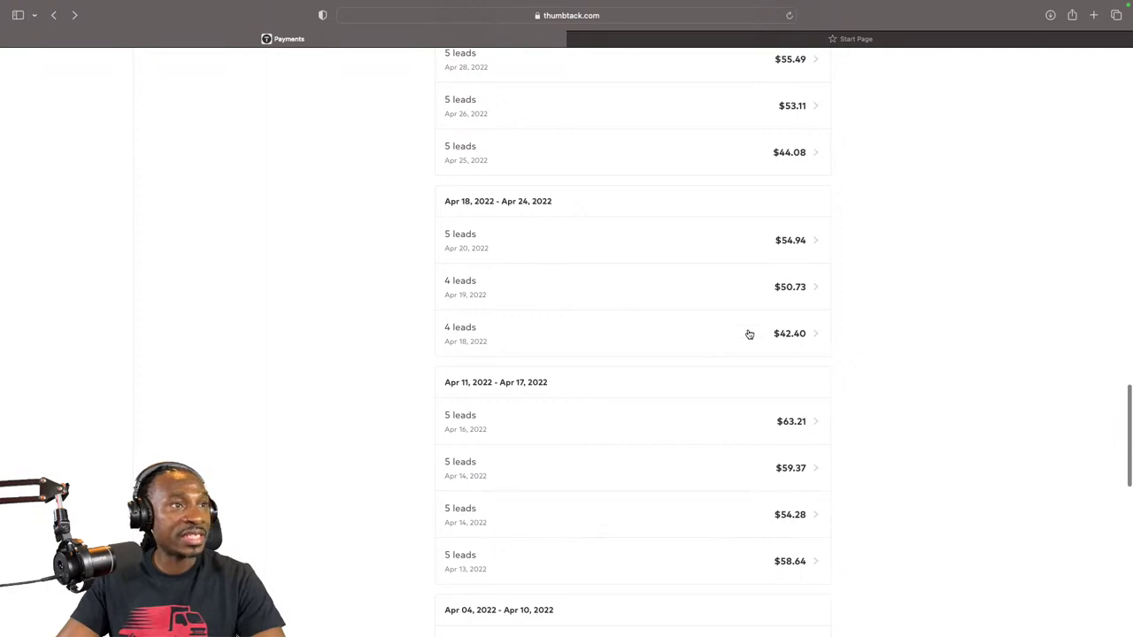
scroll(753, 333, "down", 2)
scroll(753, 334, "down", 2)
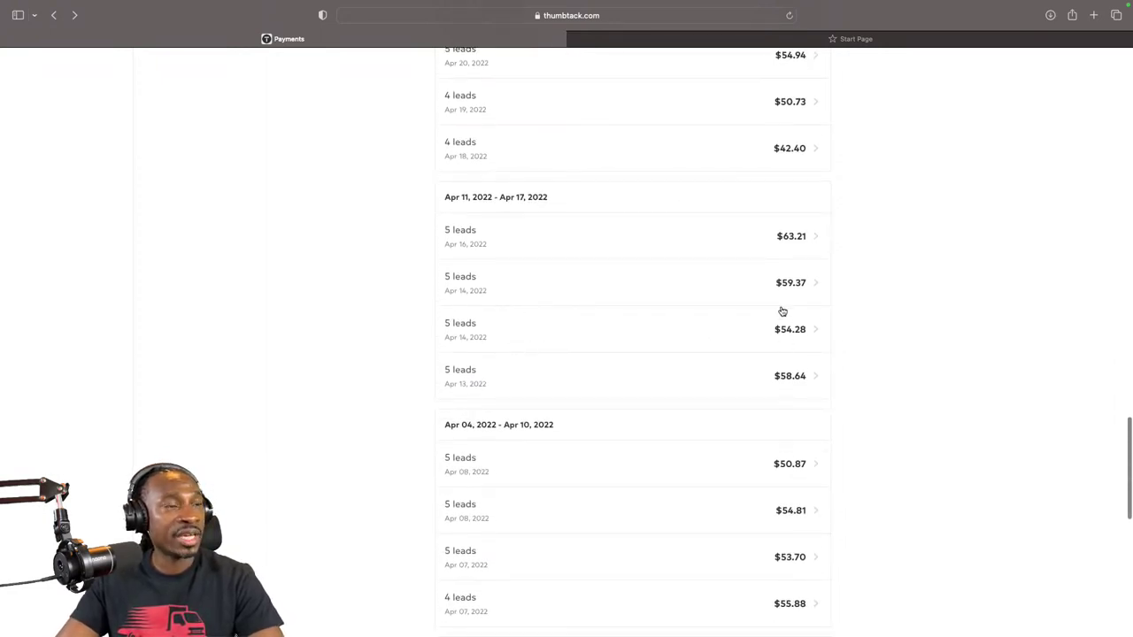
scroll(787, 333, "down", 1)
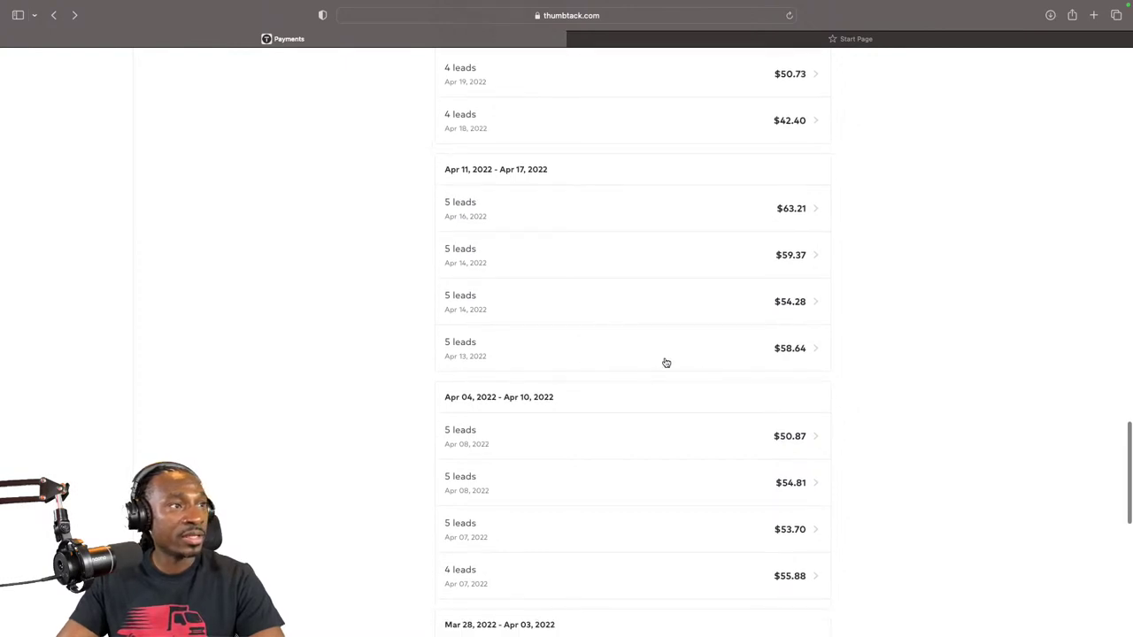
scroll(804, 354, "down", 1)
scroll(802, 355, "down", 1)
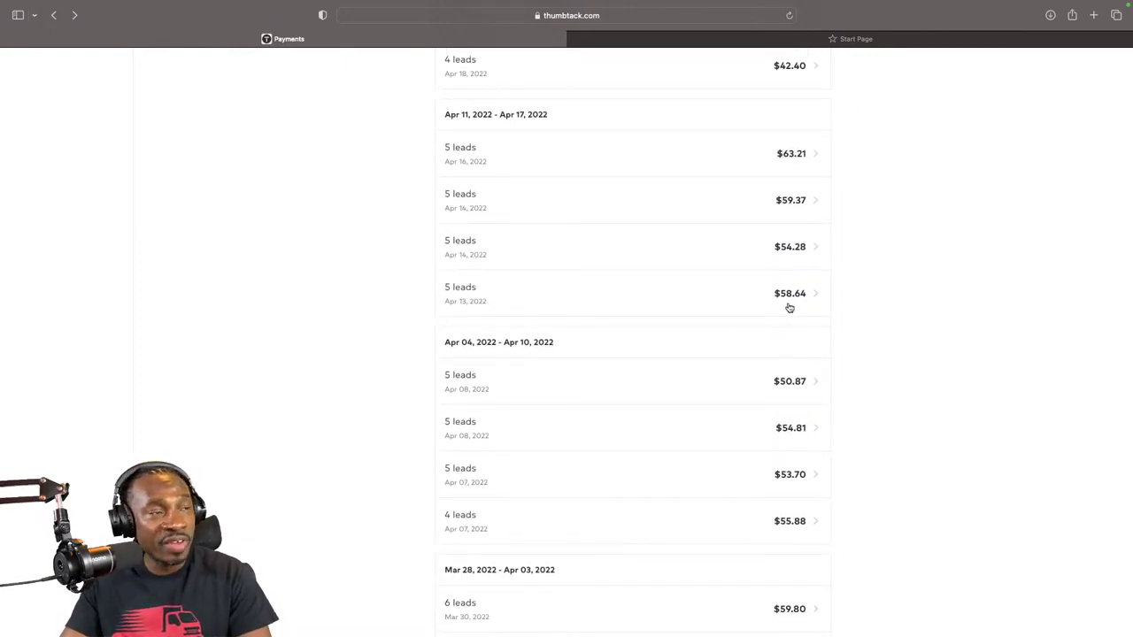
scroll(803, 305, "down", 1)
scroll(745, 335, "down", 4)
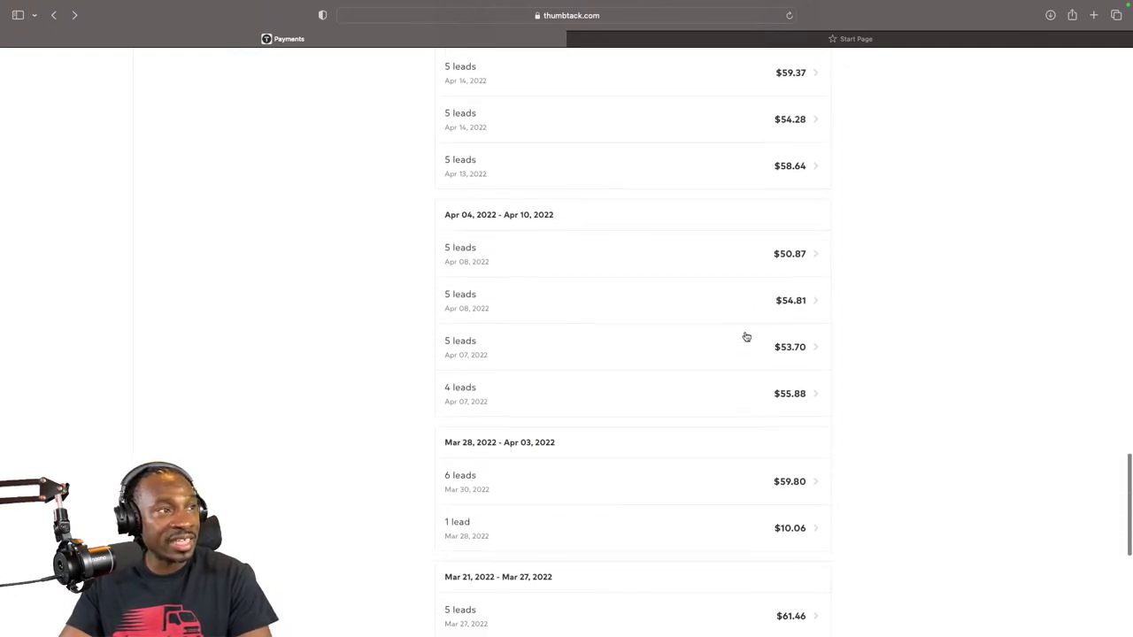
scroll(527, 280, "down", 2)
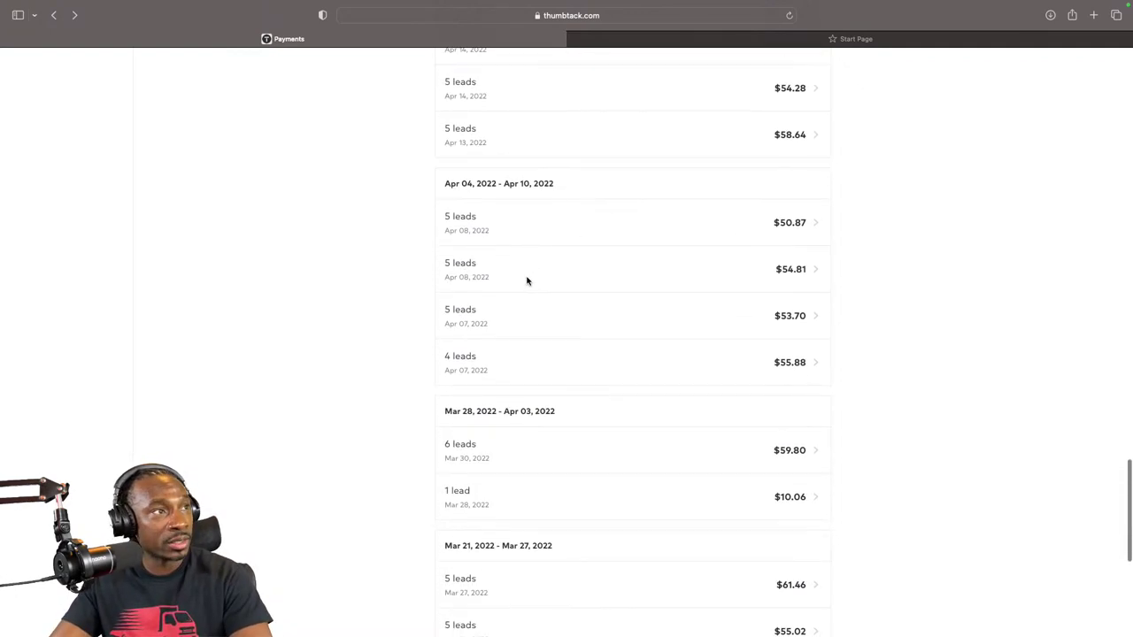
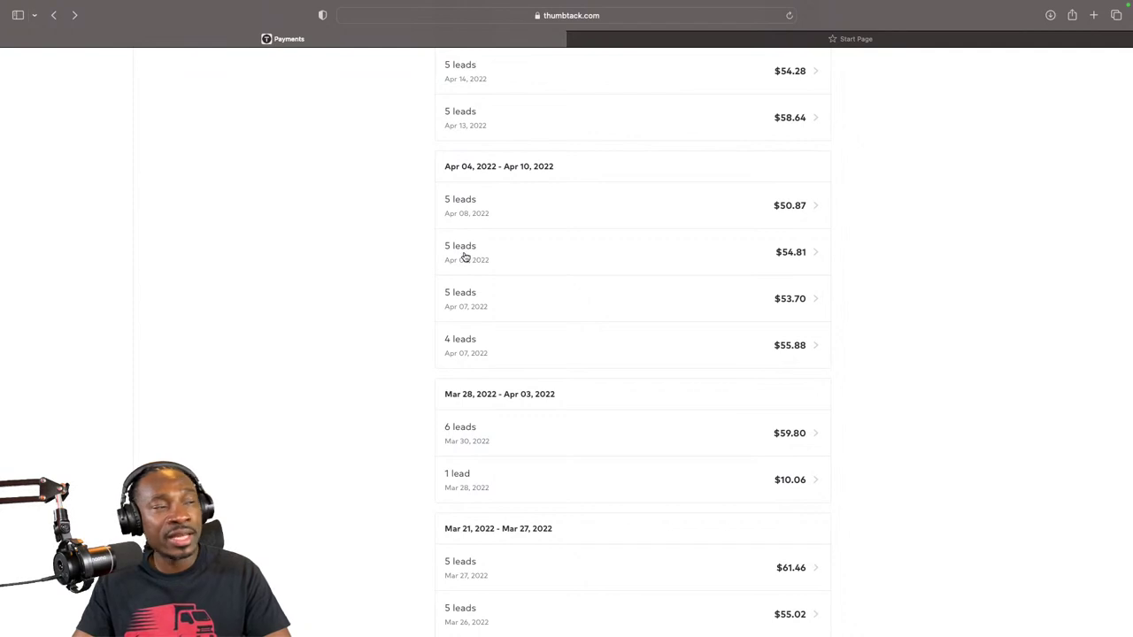
scroll(777, 273, "up", 1)
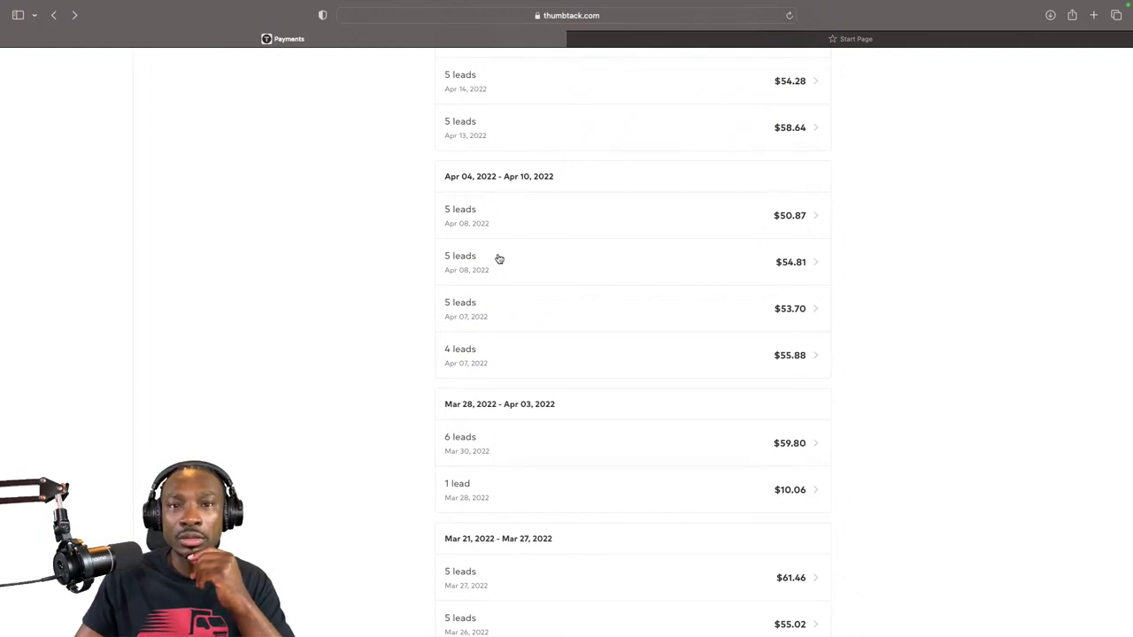
Step: Load more charges on the Payments page and review the lead charges from early April back to mid-January 2022
scroll(499, 258, "down", 5)
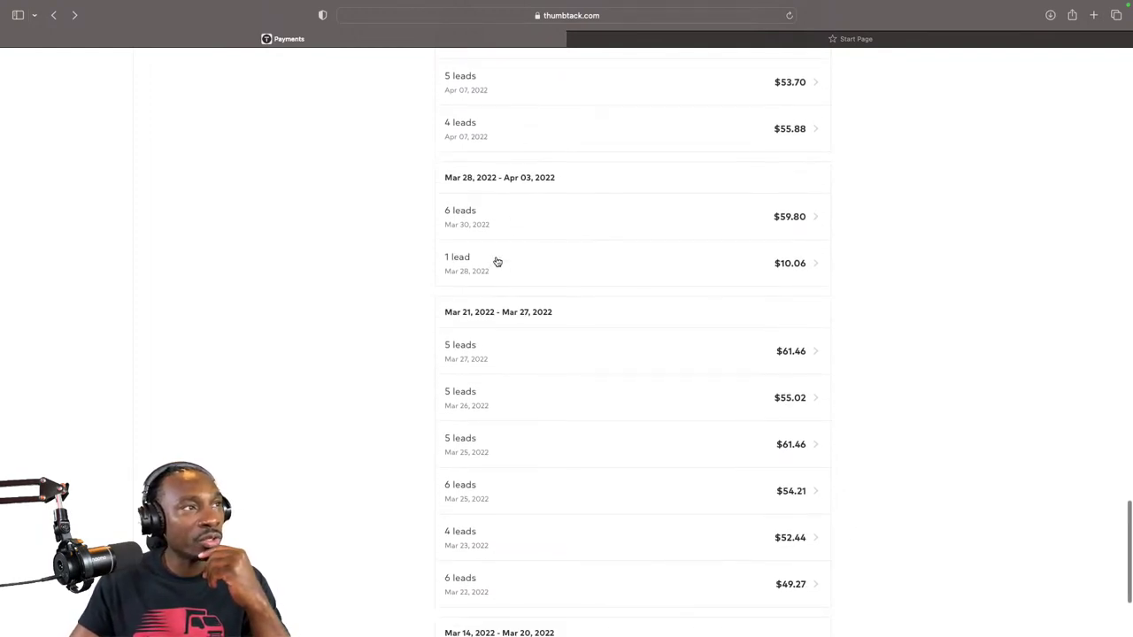
scroll(498, 262, "down", 2)
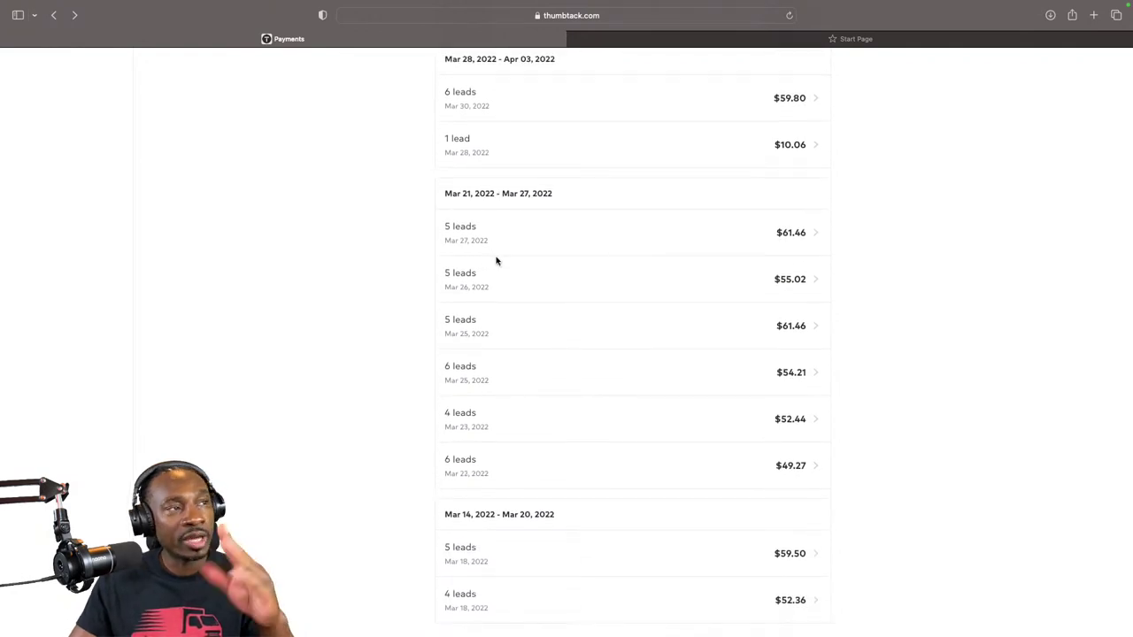
scroll(496, 261, "down", 2)
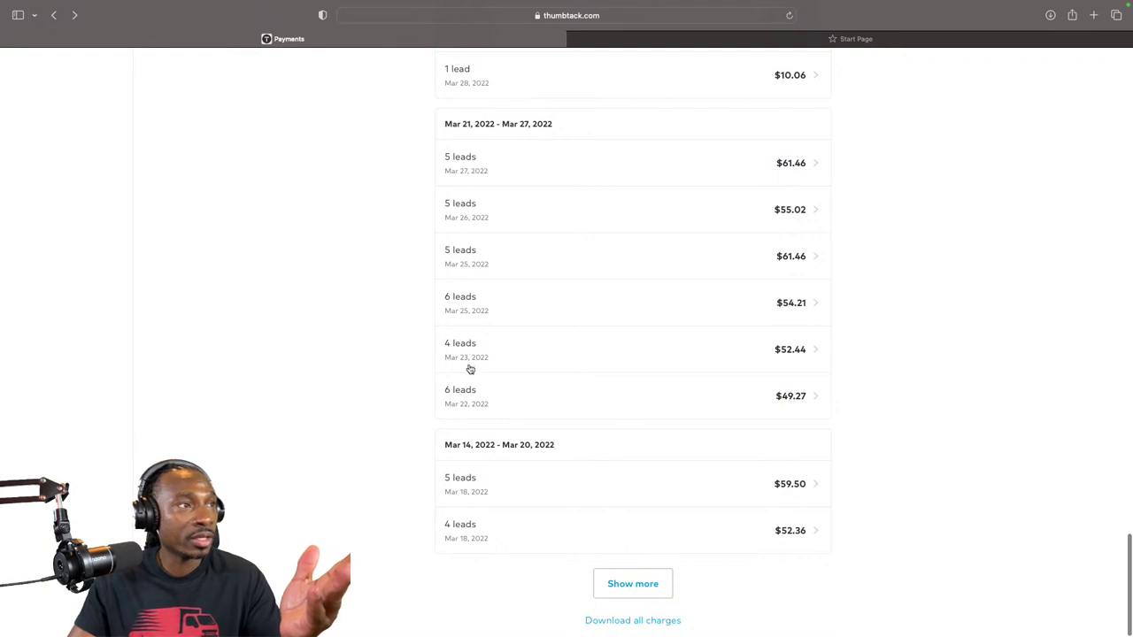
left_click(645, 586)
scroll(664, 569, "down", 6)
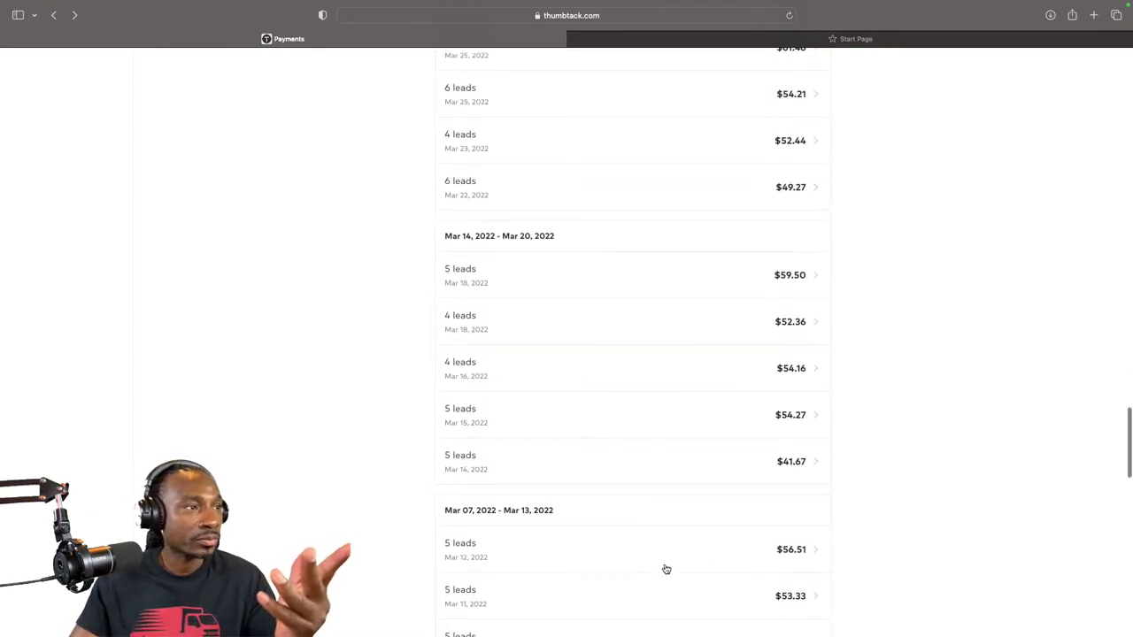
scroll(665, 569, "down", 15)
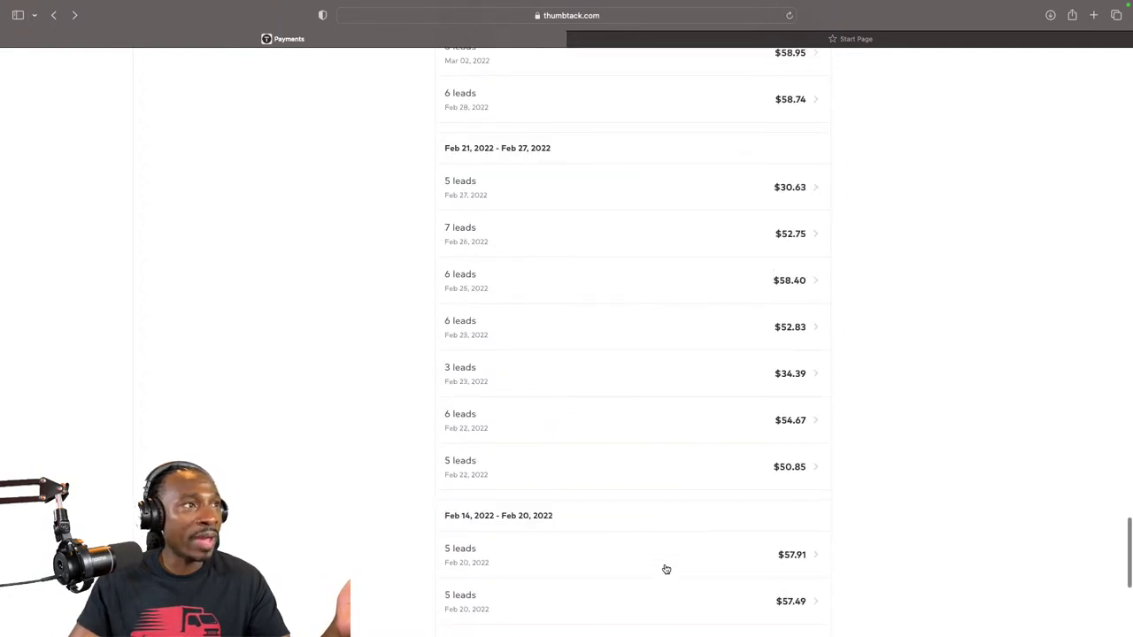
left_click(658, 589)
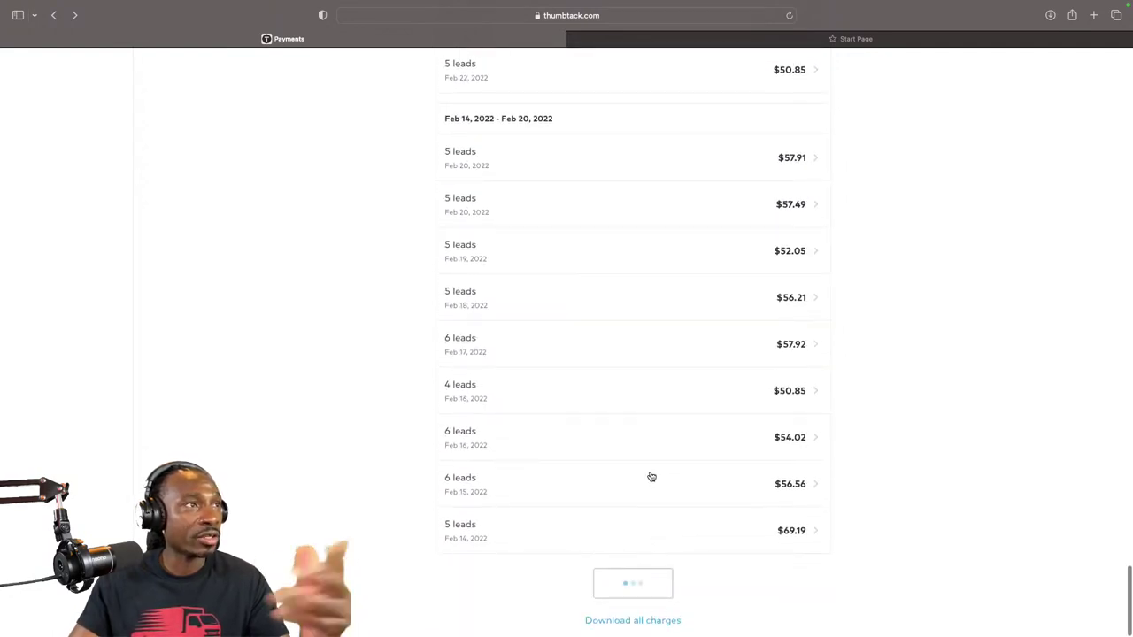
scroll(646, 456, "down", 15)
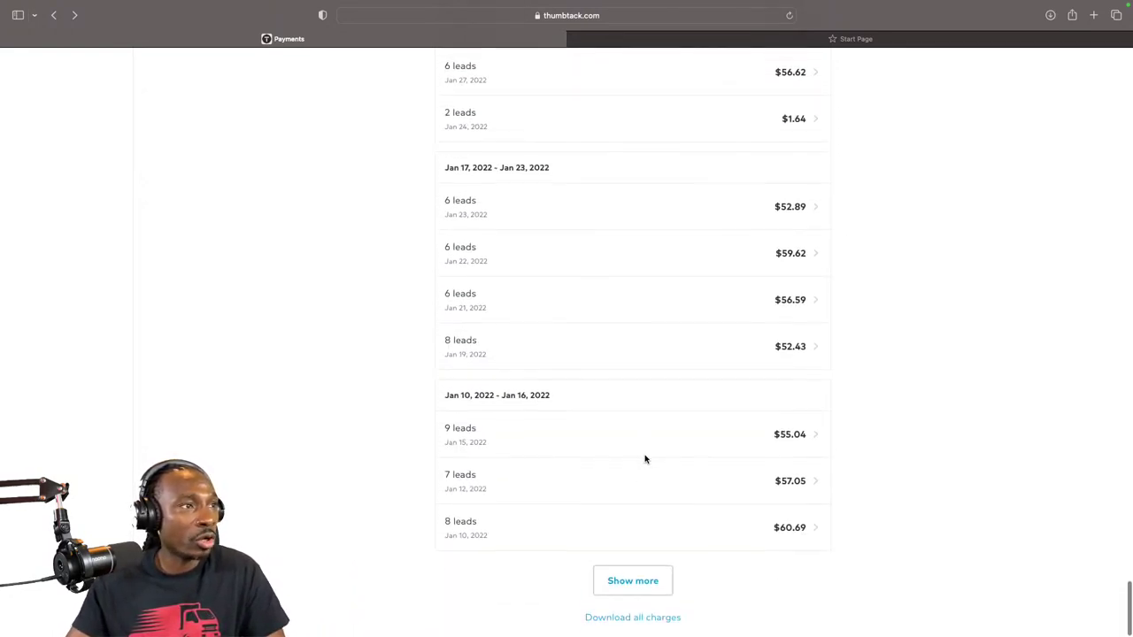
Step: Load further charges and look through the lead charges from January 2022 back to mid-August 2021
left_click(644, 585)
scroll(647, 511, "down", 10)
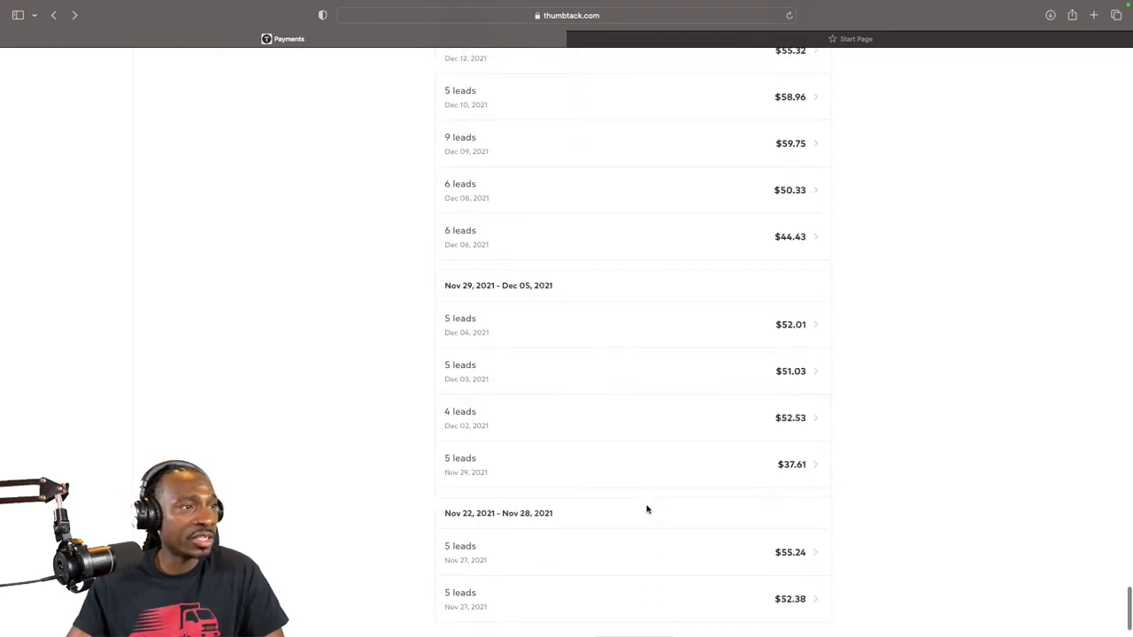
left_click(645, 589)
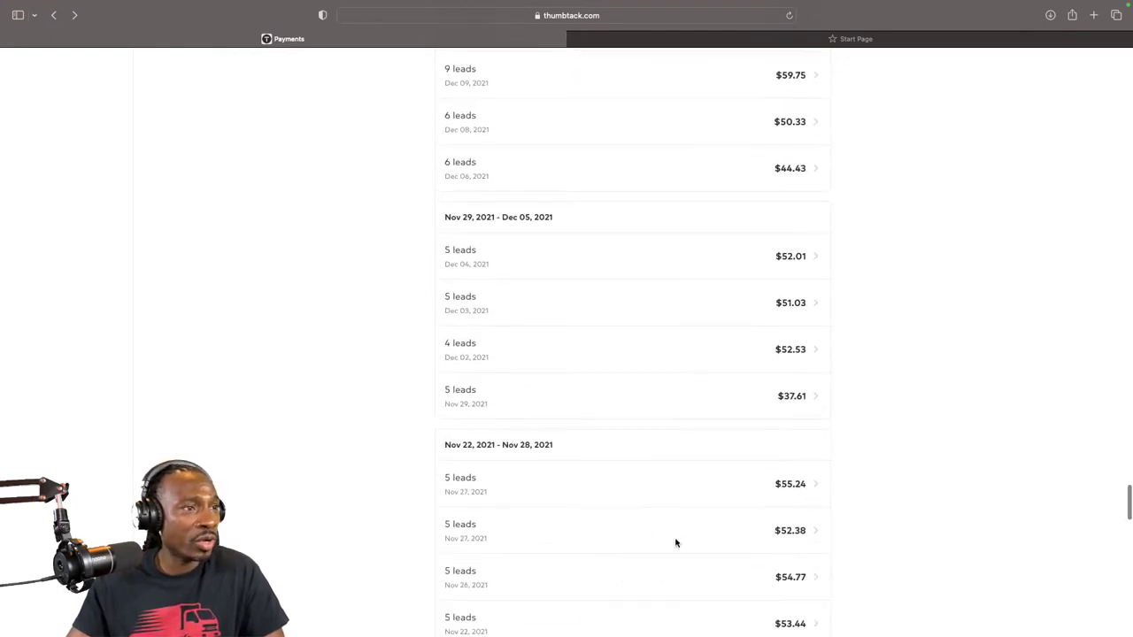
scroll(677, 544, "down", 10)
scroll(676, 543, "down", 8)
left_click(635, 584)
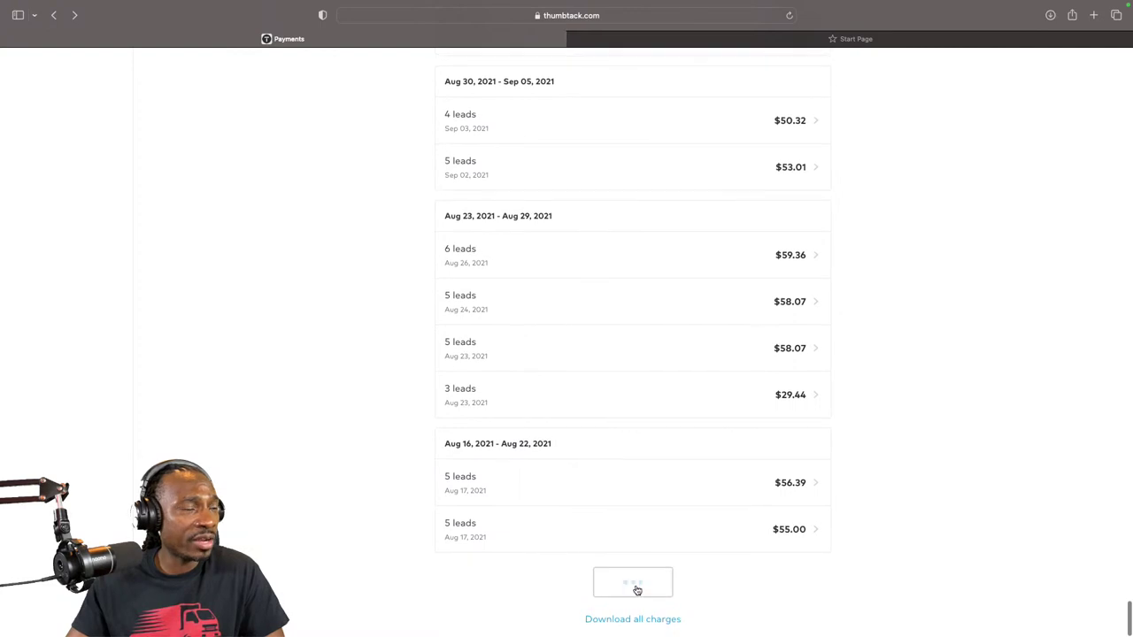
Step: Continue through the older lead charges from August 2021 back to late March 2021
scroll(659, 528, "down", 15)
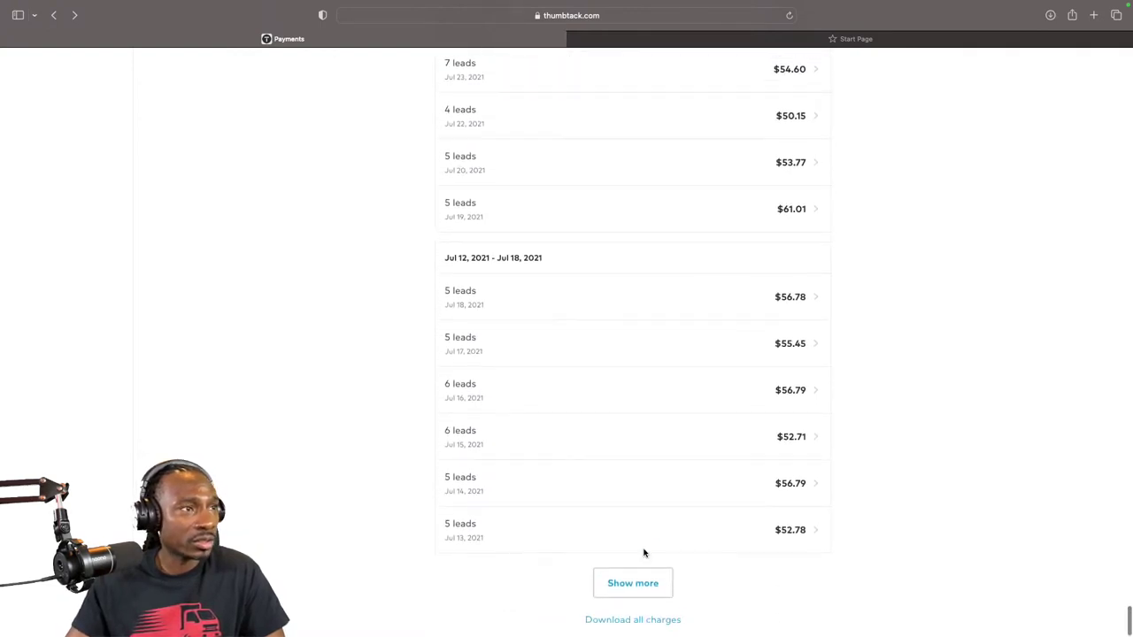
scroll(655, 496, "down", 15)
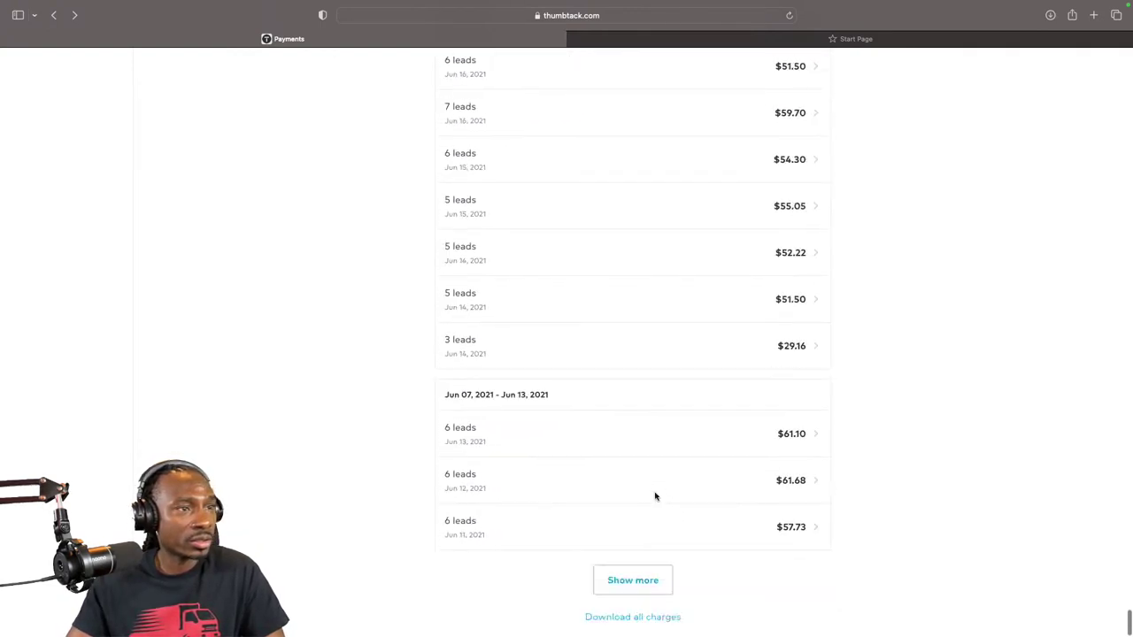
scroll(671, 478, "down", 15)
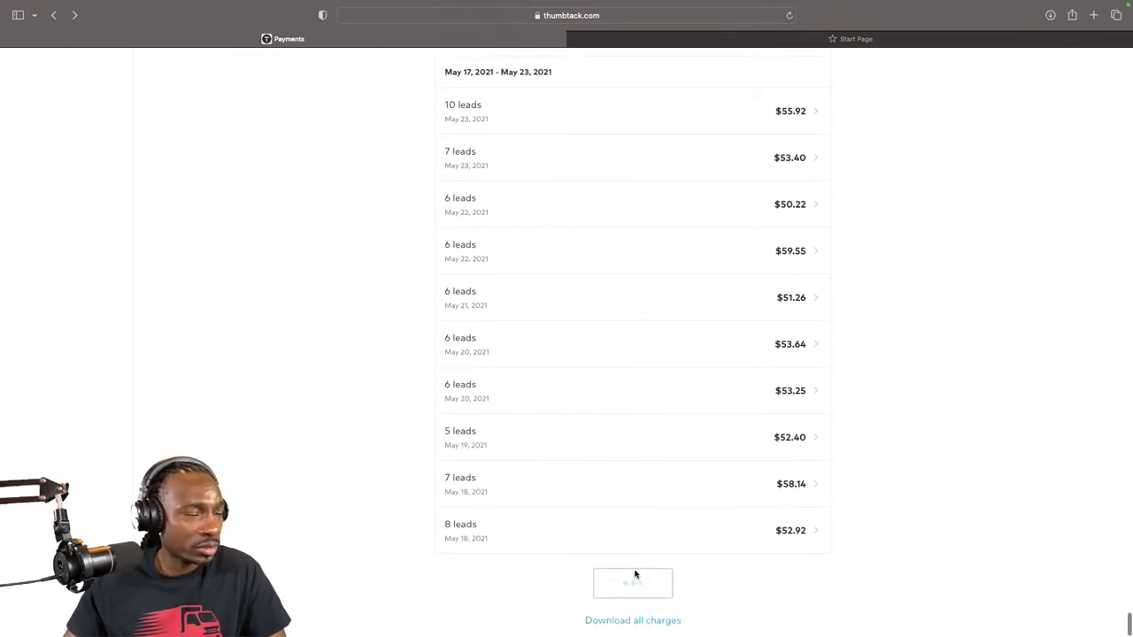
scroll(680, 558, "down", 15)
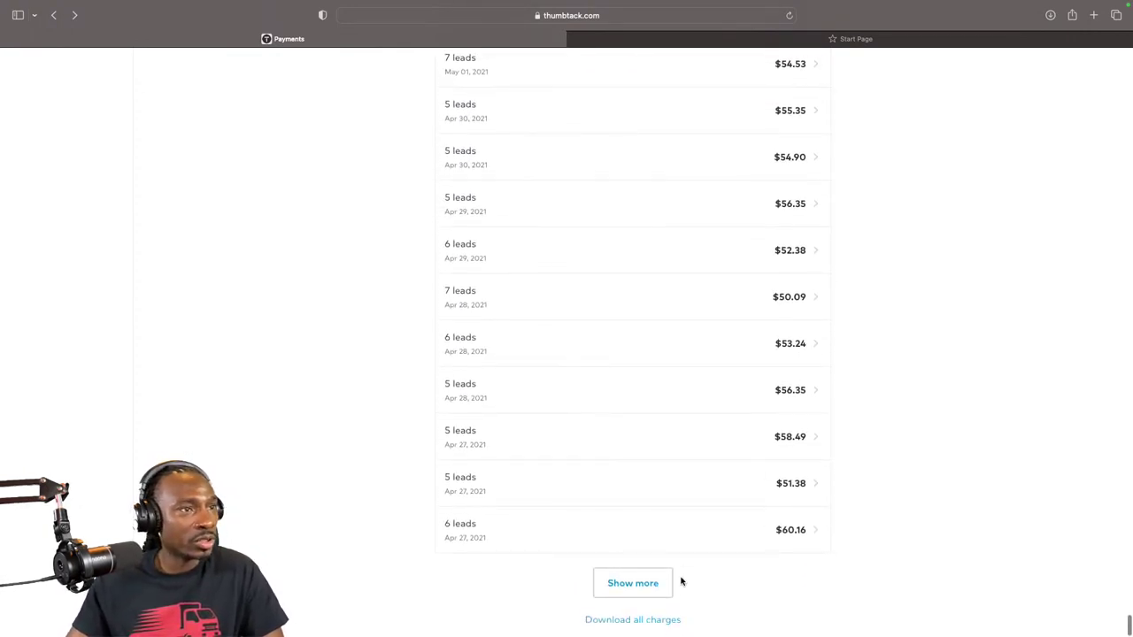
scroll(672, 511, "down", 15)
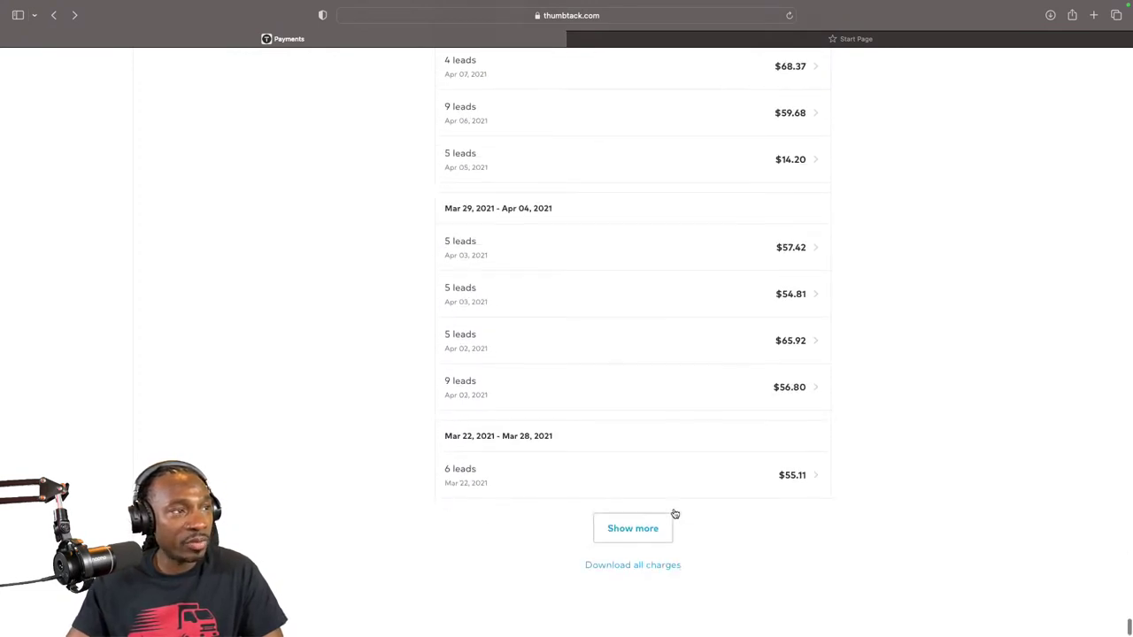
Step: Load the remaining older weeks and review the lead charges from March 2021 back to mid-October 2020
left_click(634, 584)
scroll(742, 493, "down", 10)
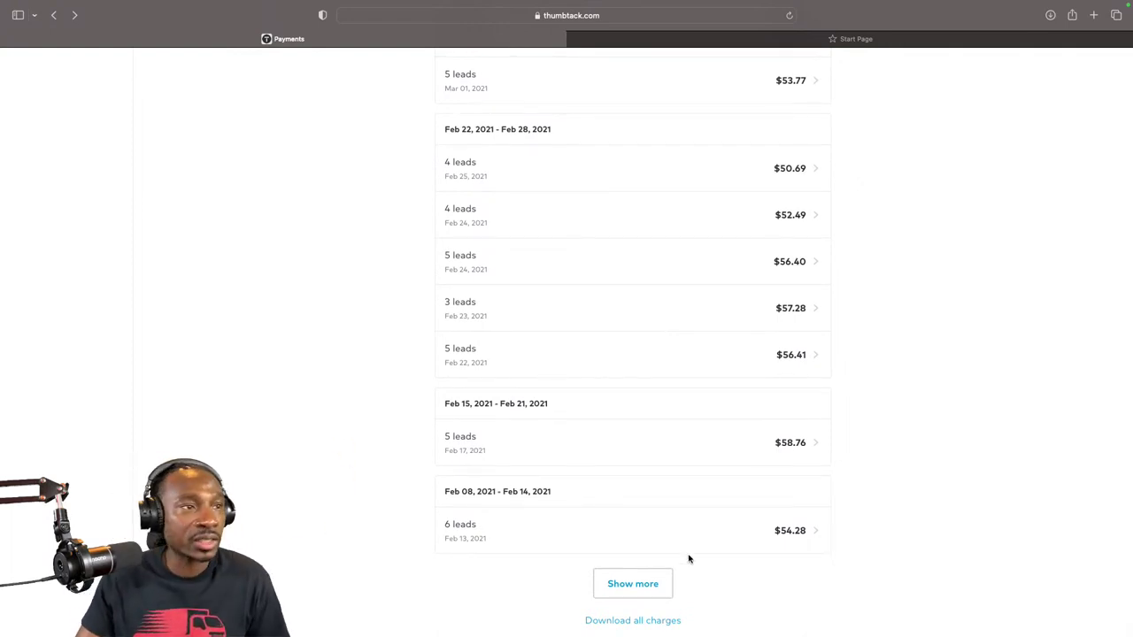
scroll(721, 500, "down", 15)
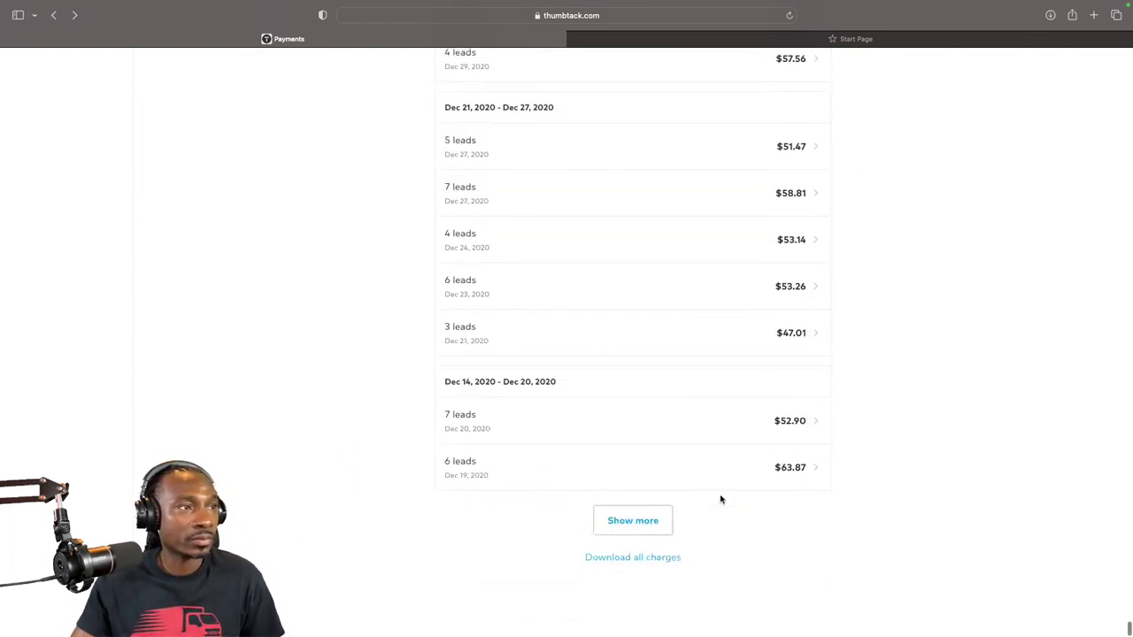
scroll(735, 496, "down", 15)
left_click(652, 591)
scroll(734, 516, "down", 10)
left_click(652, 586)
scroll(739, 512, "down", 10)
scroll(737, 511, "down", 5)
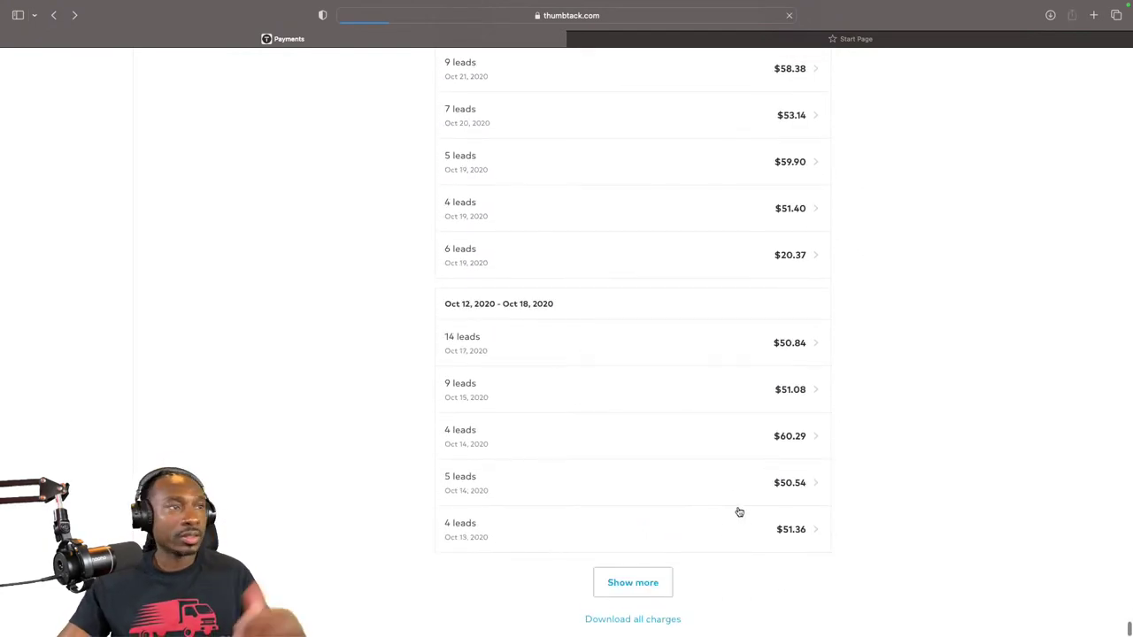
Step: Open the receipt for the October 13, 2020 charge, review its leads and discounts, and return to the Payments page
left_click(736, 510)
scroll(372, 223, "down", 15)
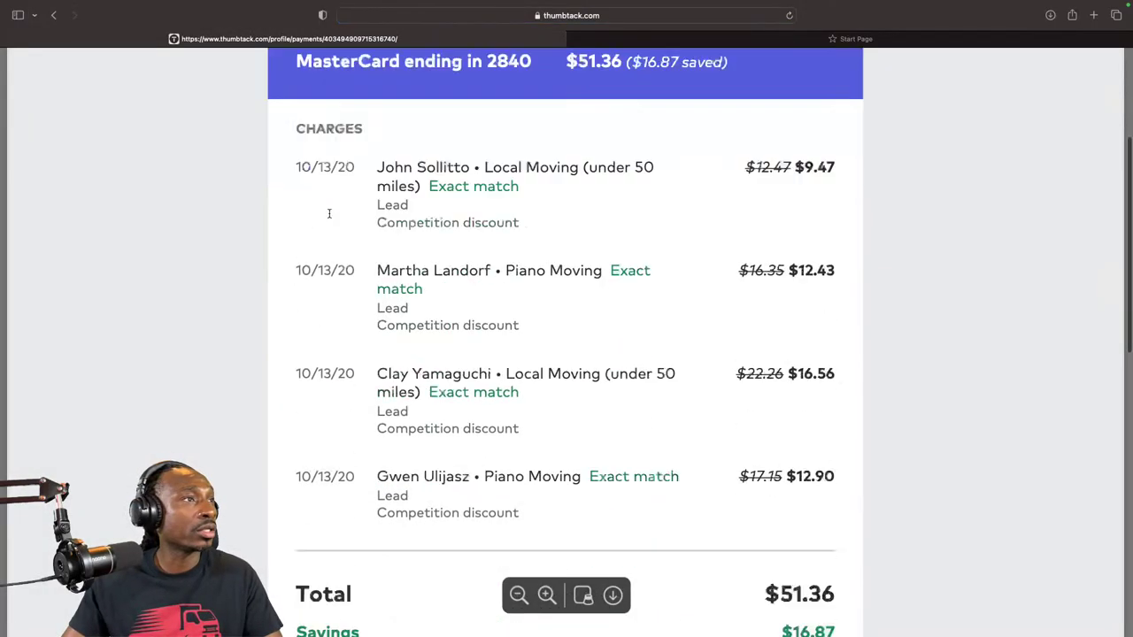
mouse_move(39, 9)
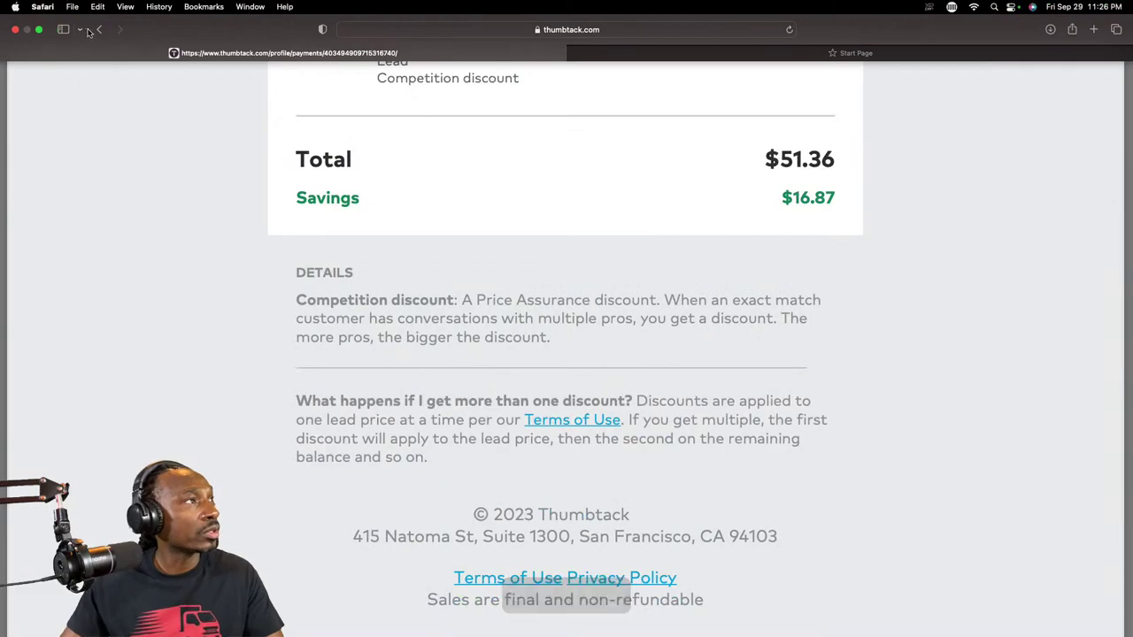
left_click(83, 26)
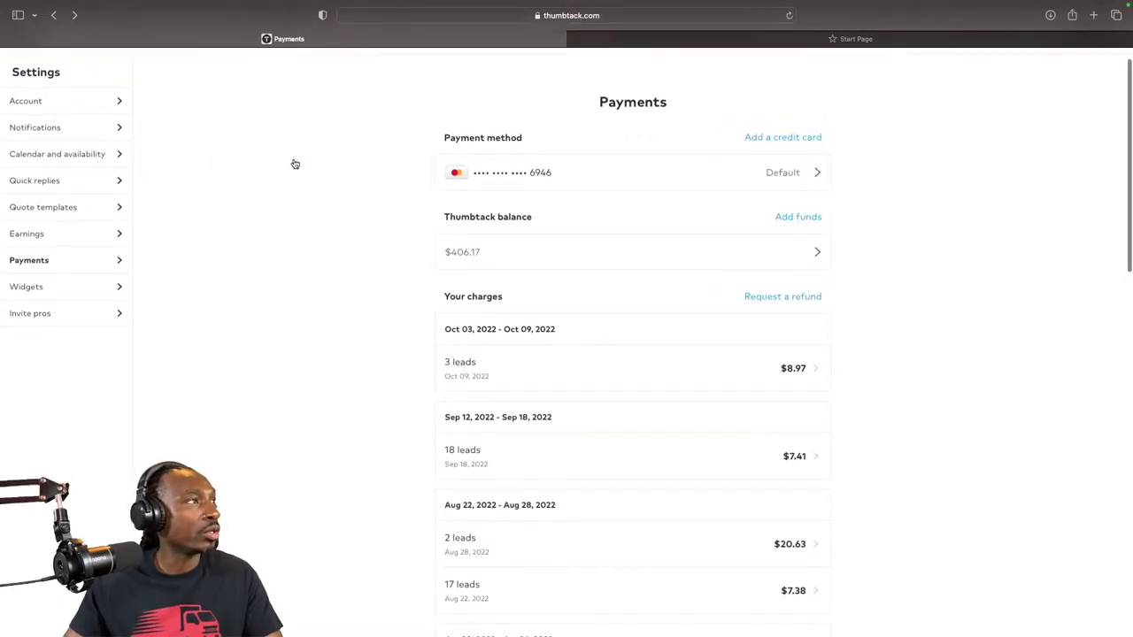
scroll(308, 169, "down", 10)
scroll(308, 169, "up", 1)
Step: Go back to the Services page, open Messages, and look through the list of customer conversations from September back to February
left_click(53, 17)
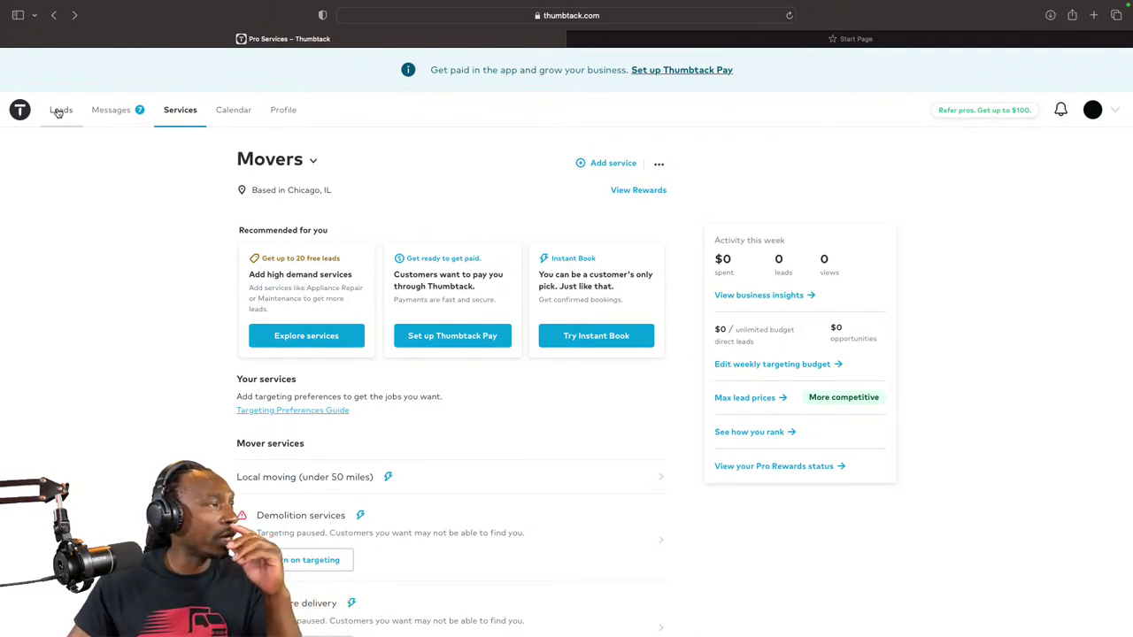
left_click(118, 113)
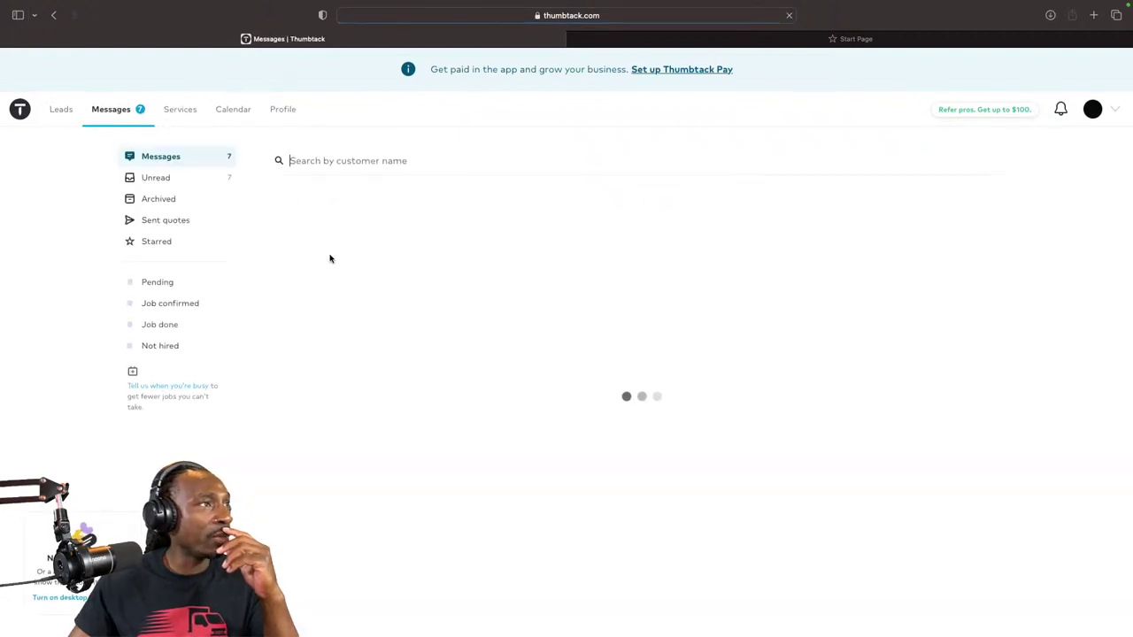
scroll(330, 258, "down", 2)
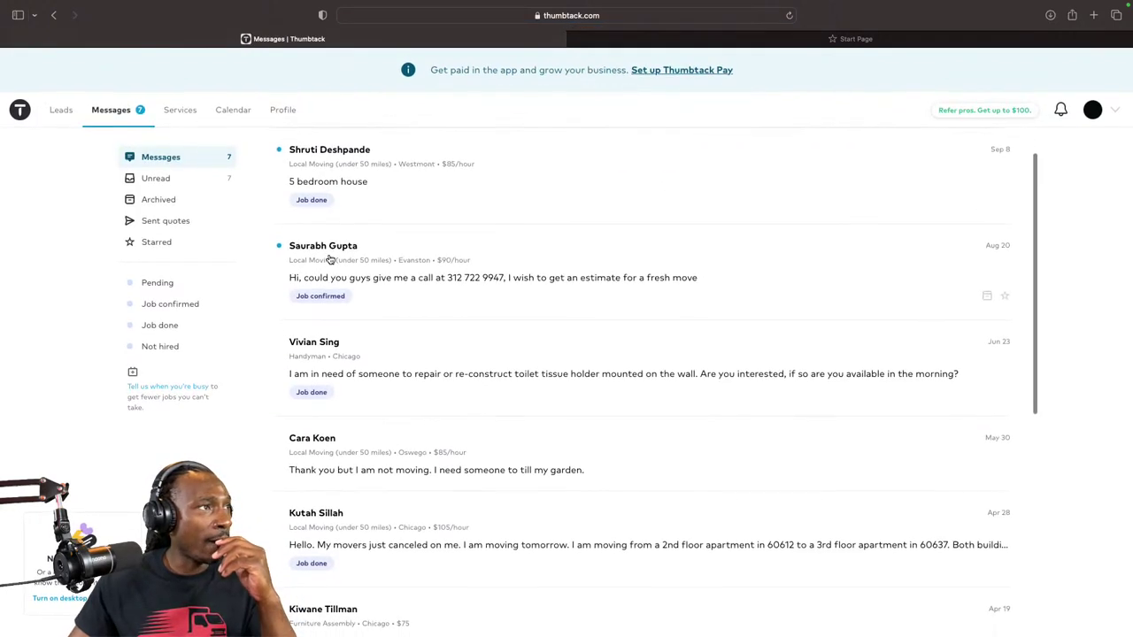
scroll(330, 258, "up", 2)
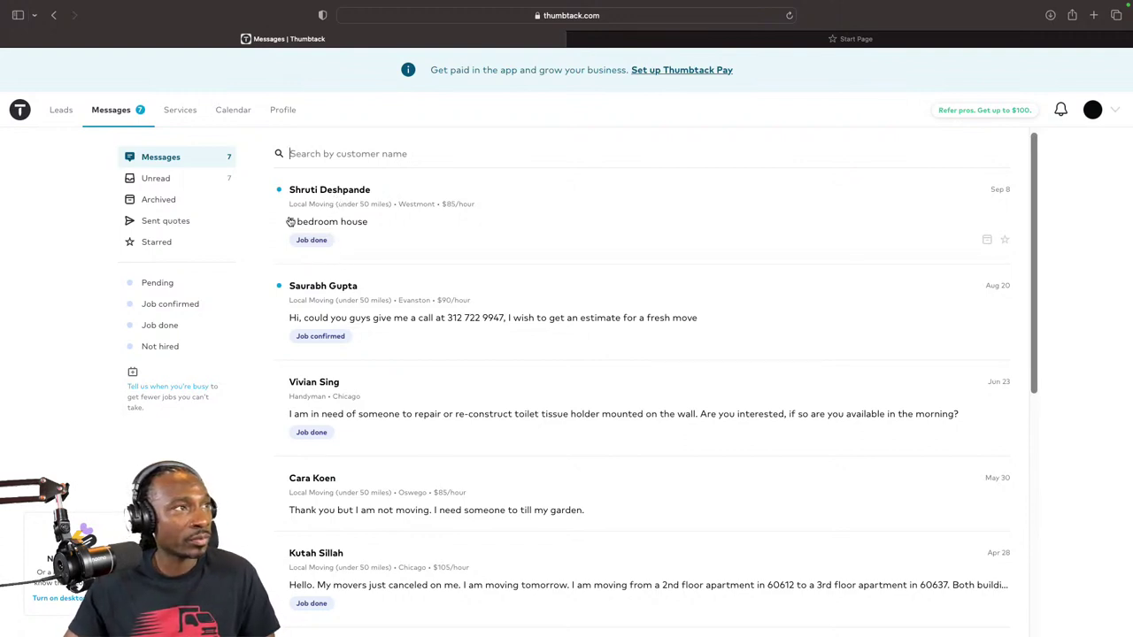
scroll(341, 263, "down", 5)
scroll(337, 265, "up", 3)
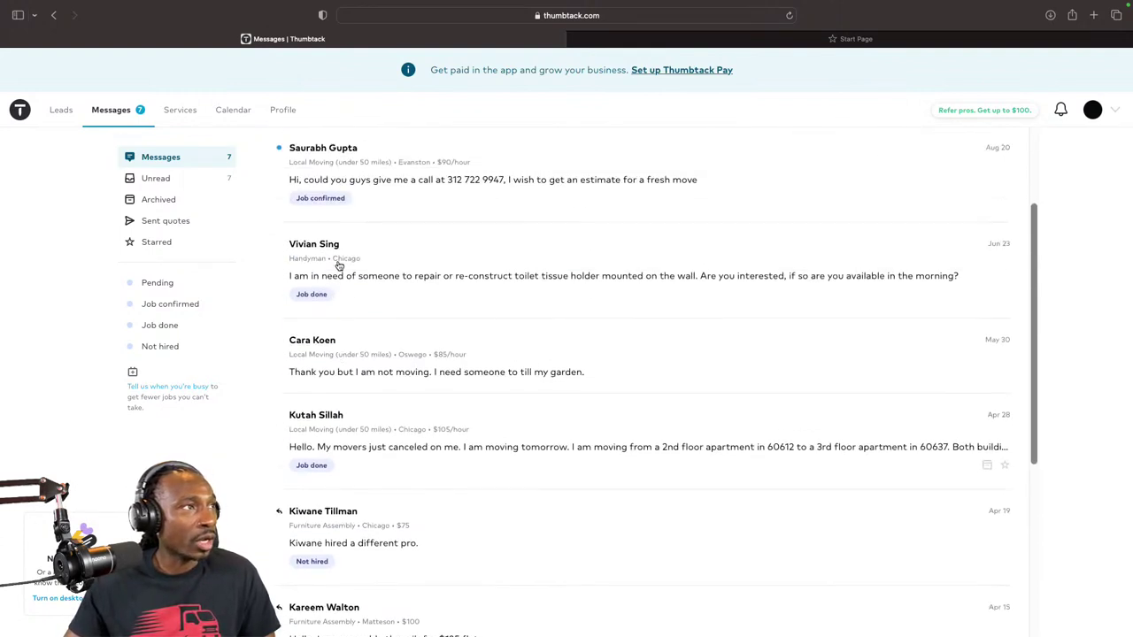
scroll(354, 235, "down", 5)
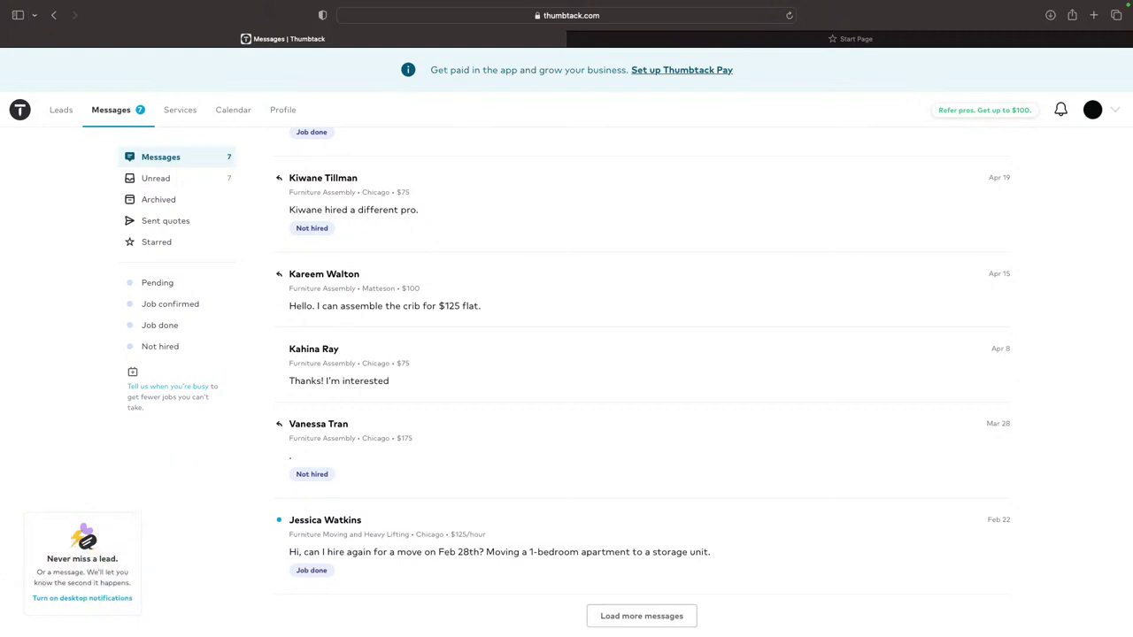
Step: Enter 4 in the customer name search without running it, and look through the message list down to the February conversation
type("4")
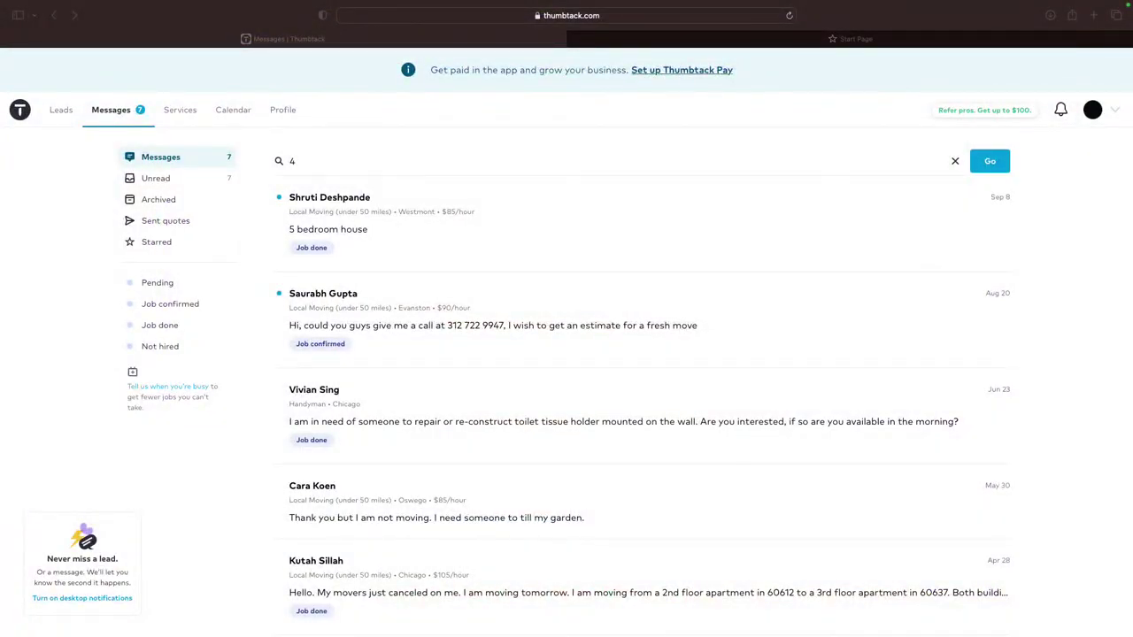
scroll(654, 381, "down", 2)
scroll(654, 380, "up", 2)
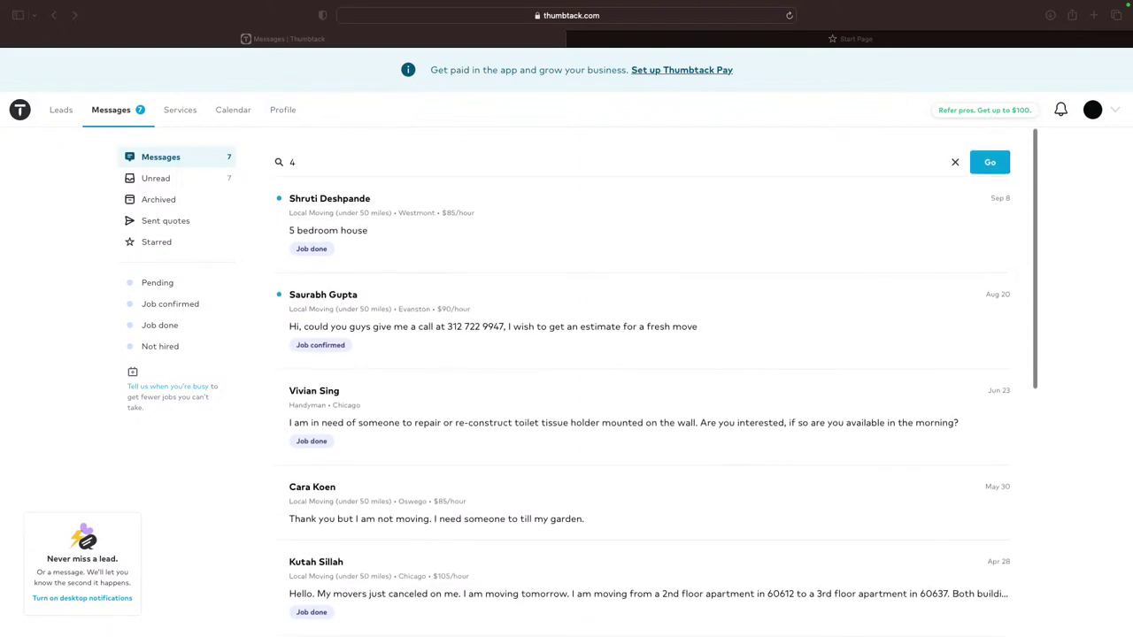
scroll(655, 380, "down", 2)
scroll(655, 381, "up", 2)
scroll(655, 381, "down", 8)
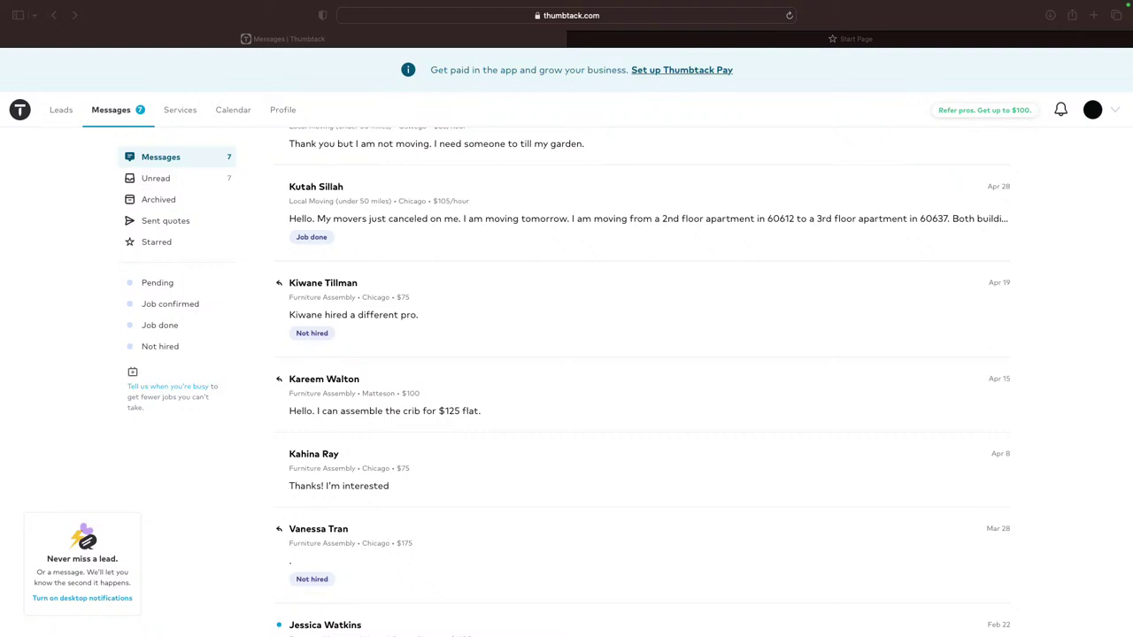
scroll(654, 380, "down", 3)
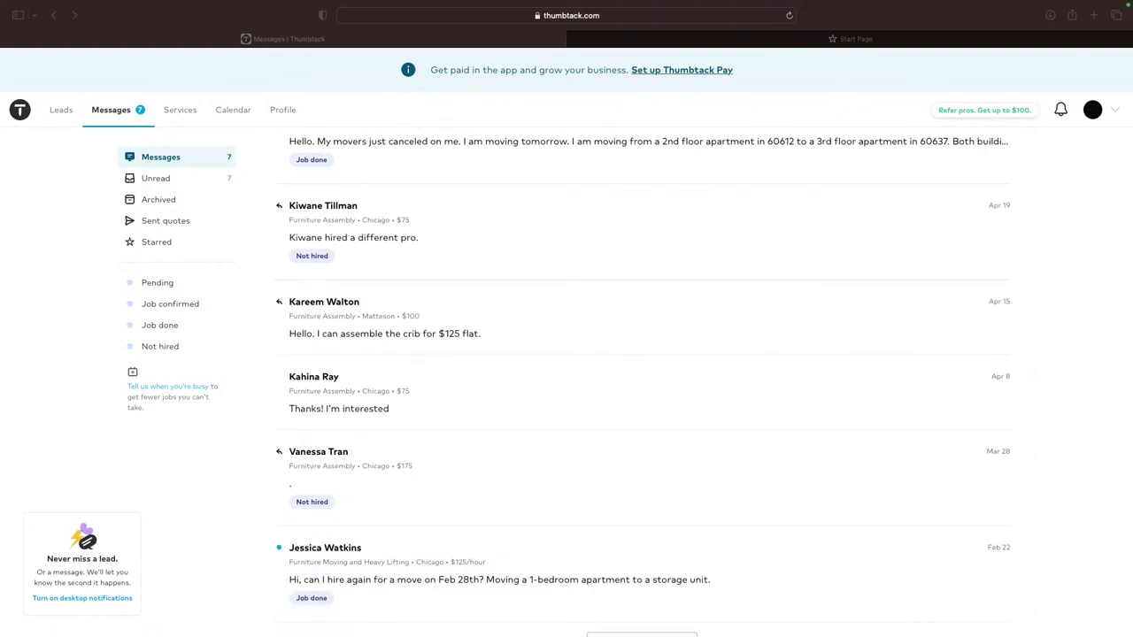